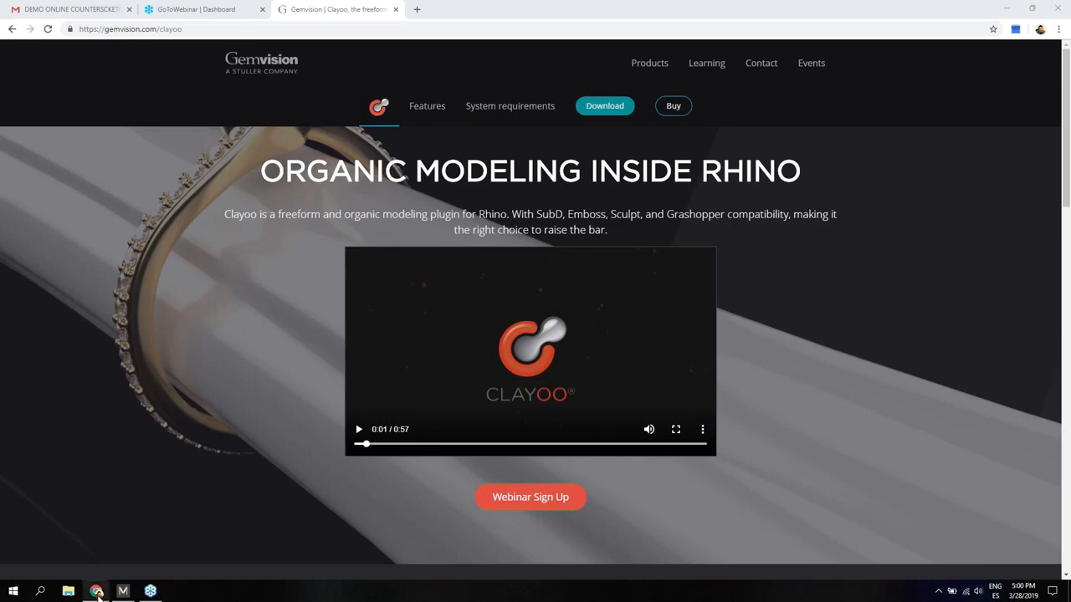
Switch from the browser to the jewelry modeling program, turn on Clayoo's SubD edit mode and make the Front view active
click(96, 591)
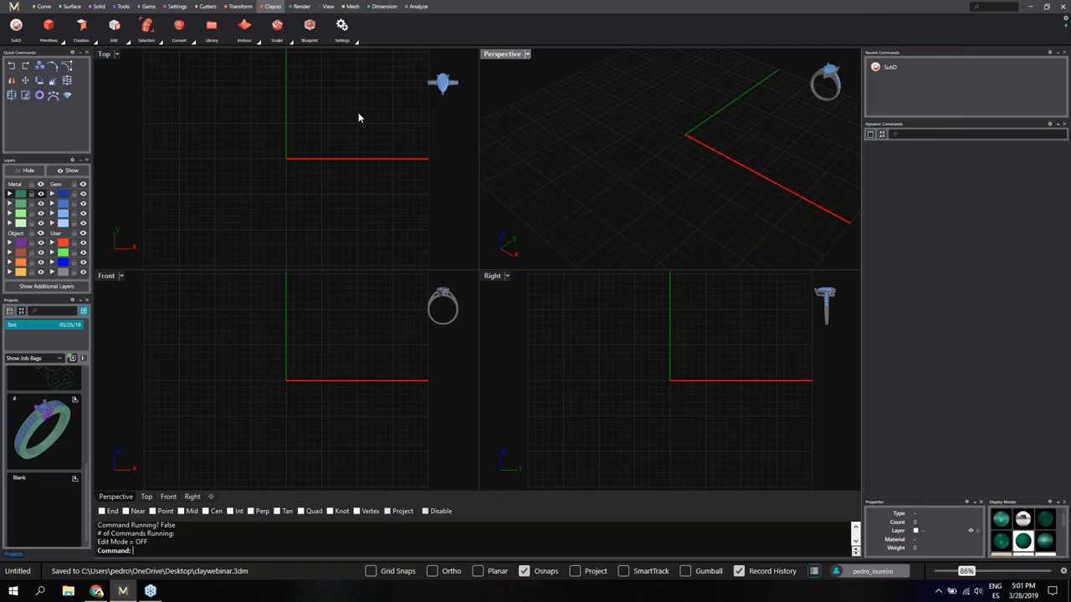
click(20, 38)
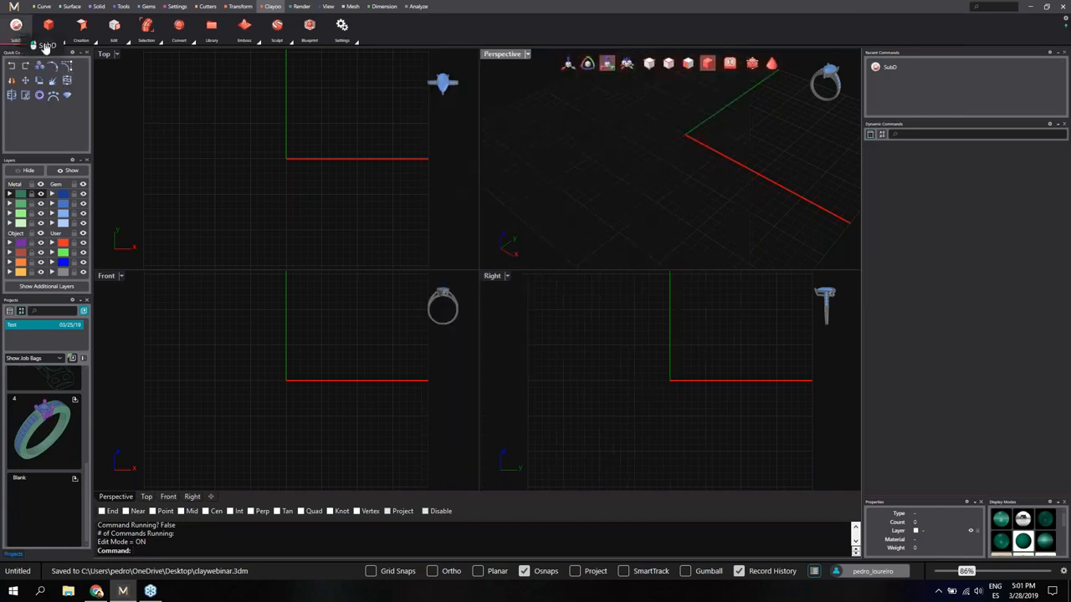
click(393, 159)
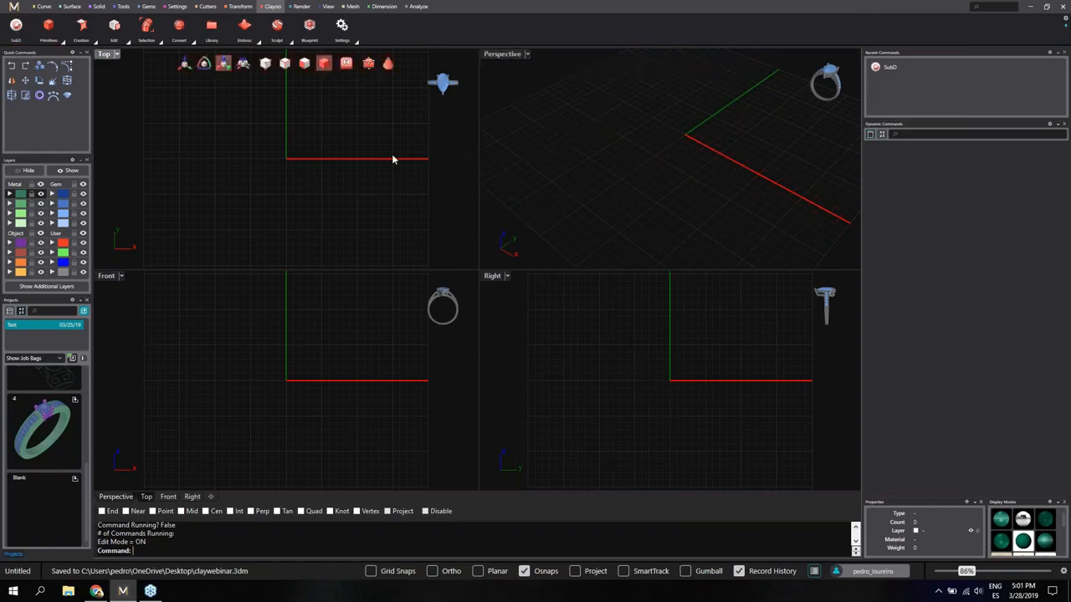
click(257, 340)
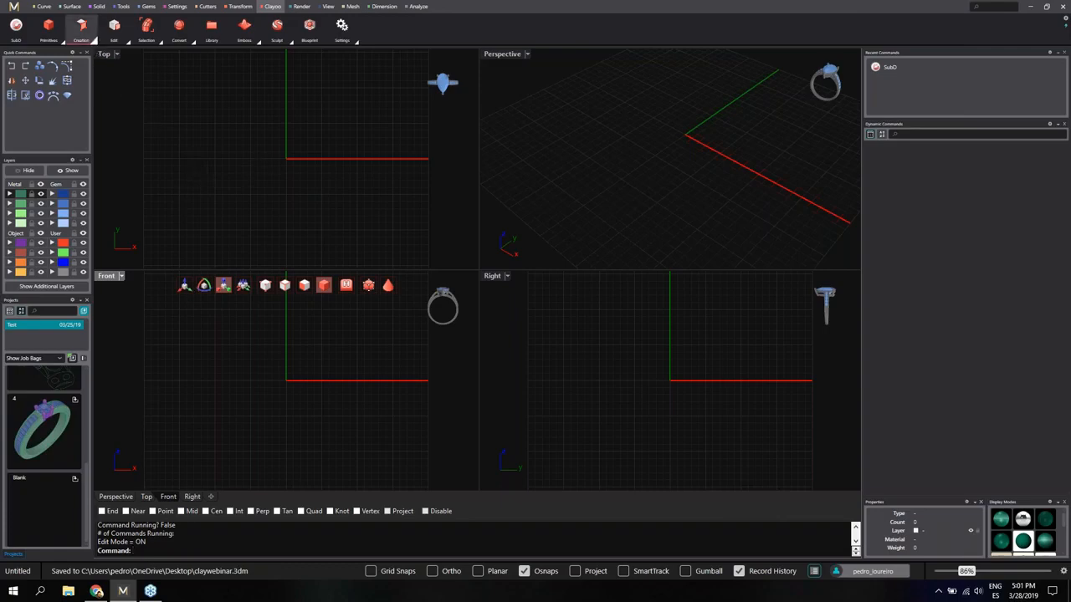
Create a Clayoo ring in USA size 8, keeping the default segments and profile dimensions
click(93, 40)
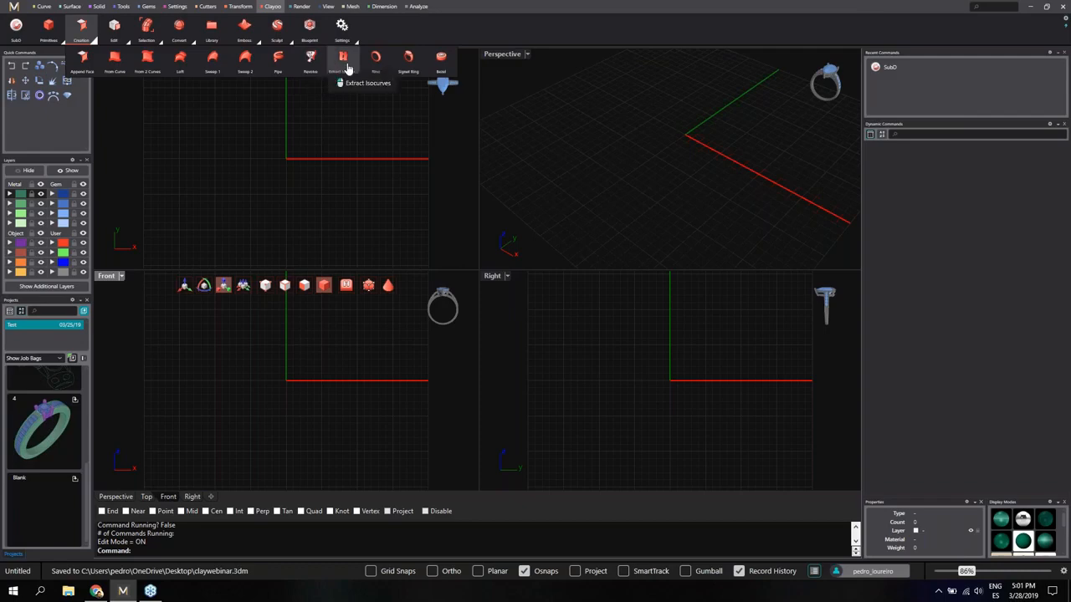
click(374, 60)
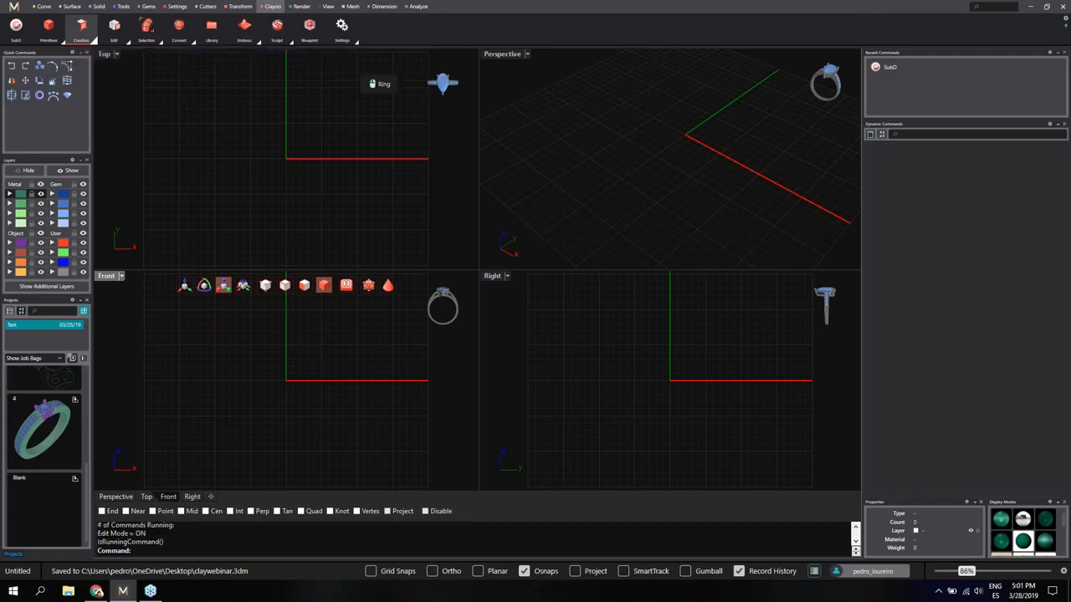
double_click(446, 54)
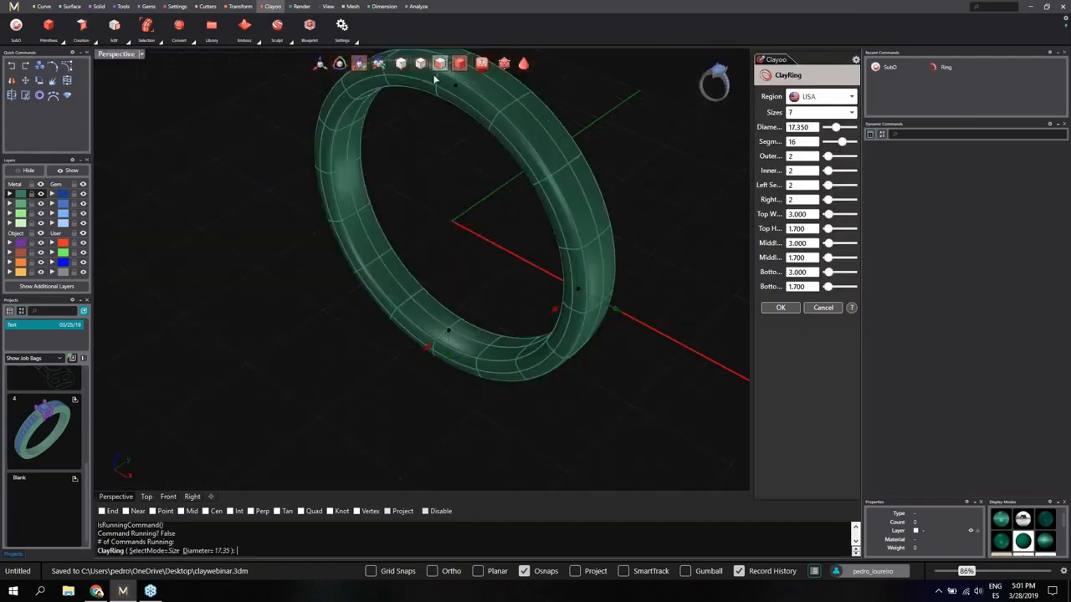
right_drag(385, 246, 499, 226)
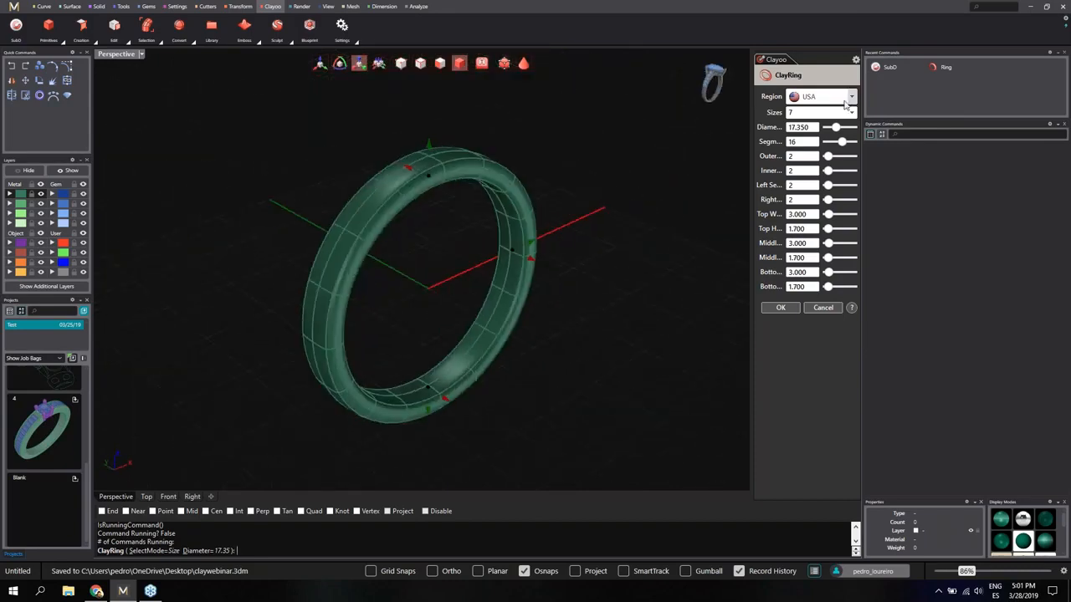
click(850, 114)
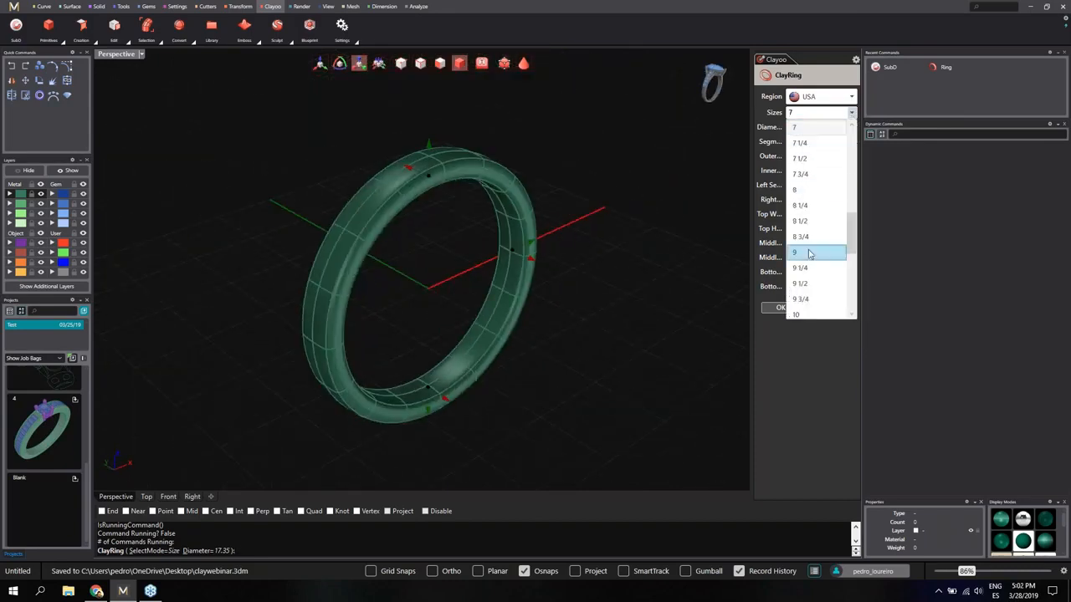
click(801, 191)
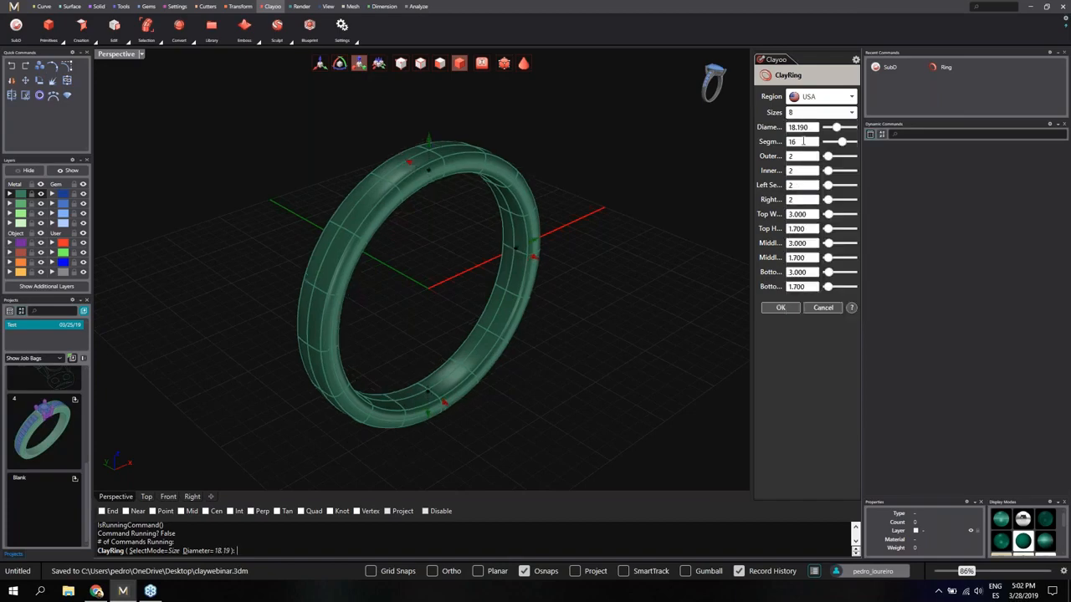
right_drag(478, 259, 454, 268)
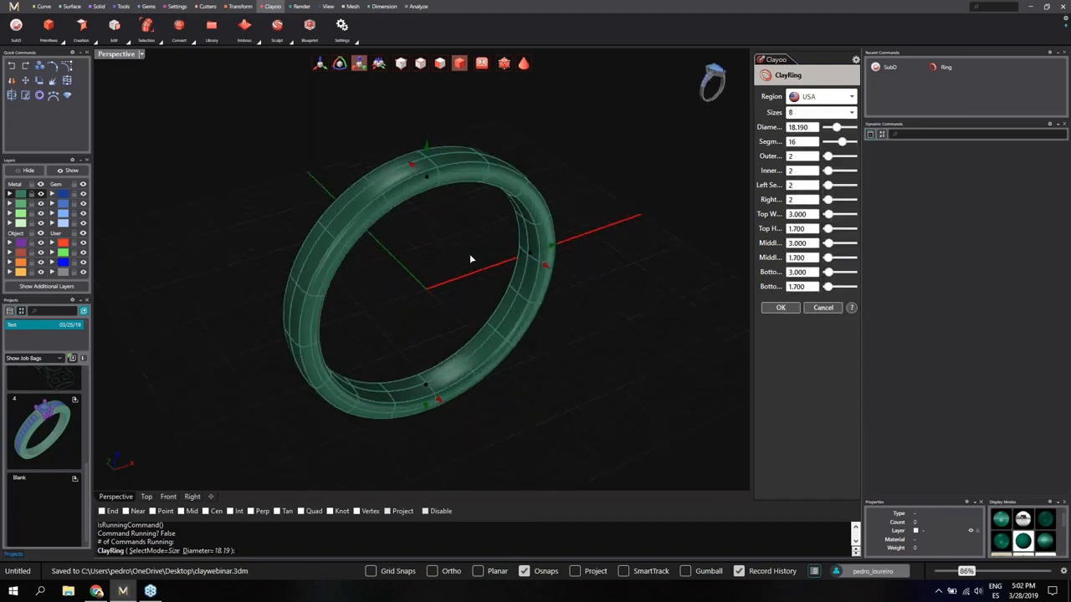
right_drag(543, 292, 460, 255)
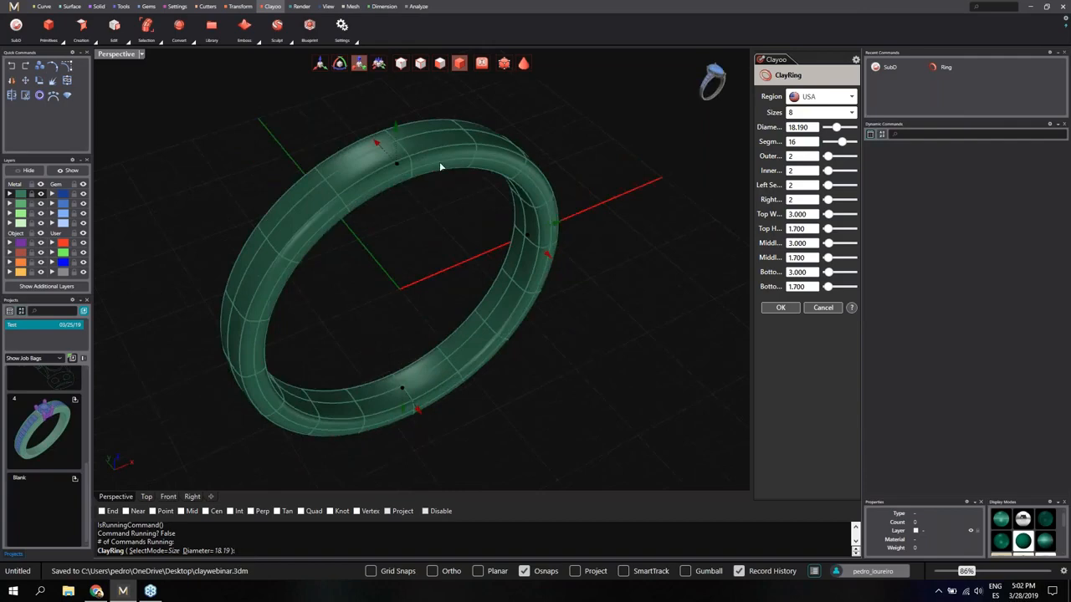
scroll(338, 181, up, 4)
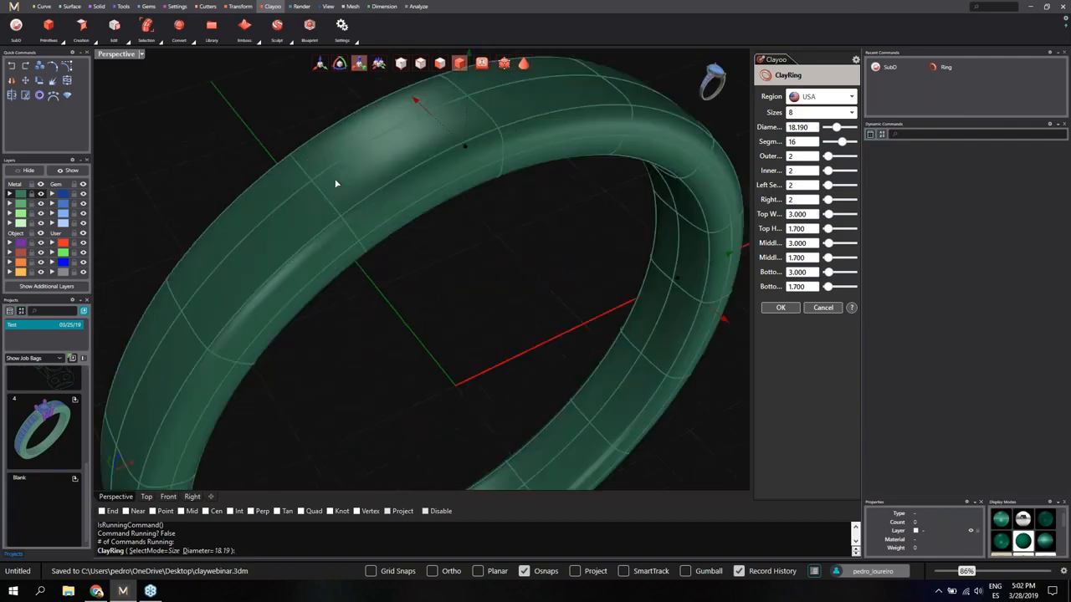
scroll(331, 213, down, 3)
right_drag(332, 237, 372, 222)
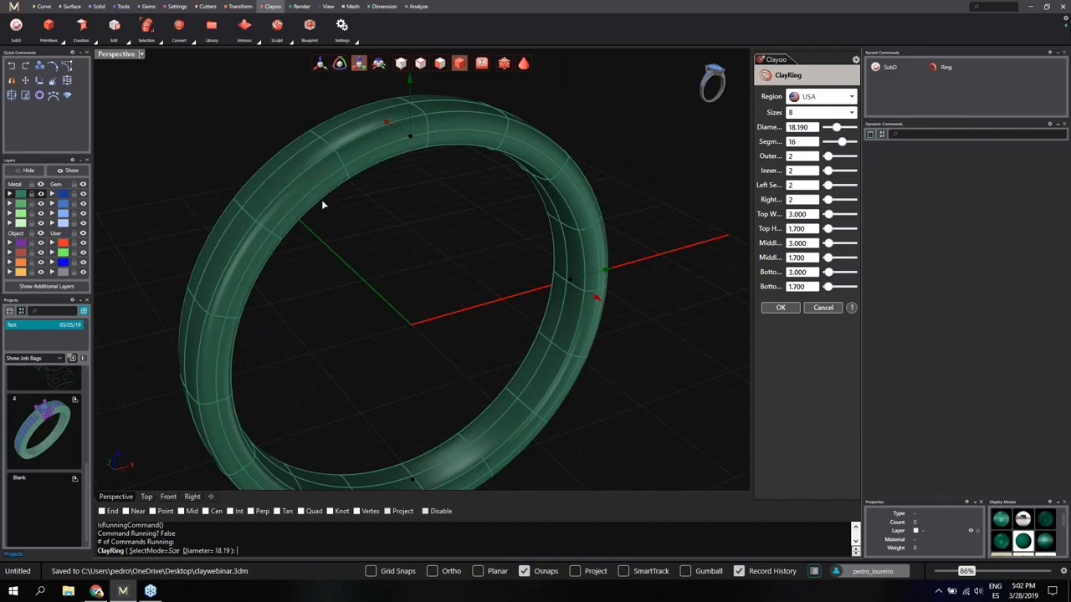
right_drag(324, 203, 406, 270)
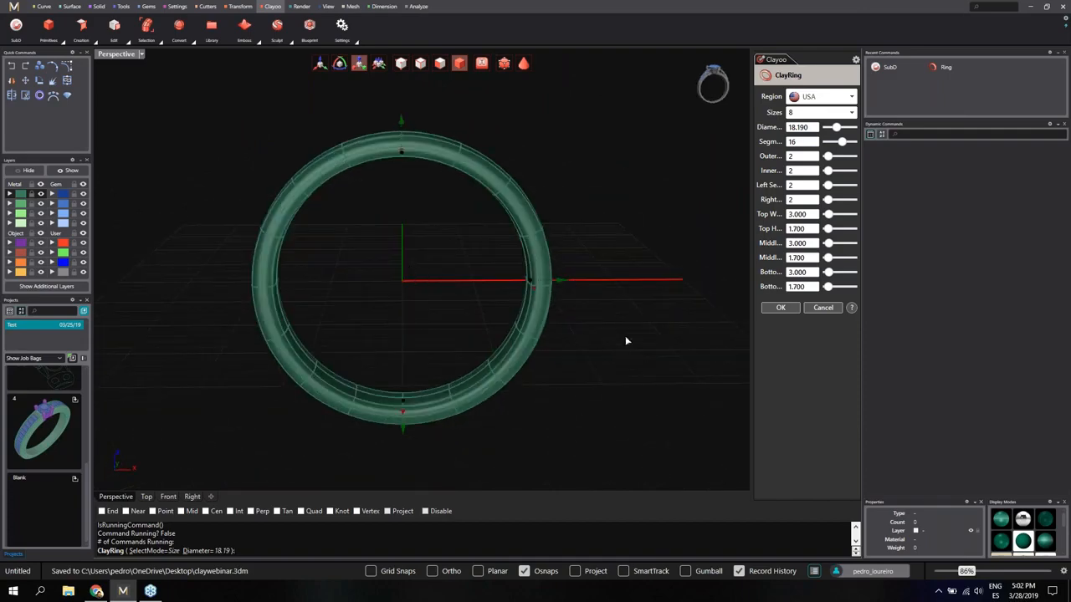
click(780, 307)
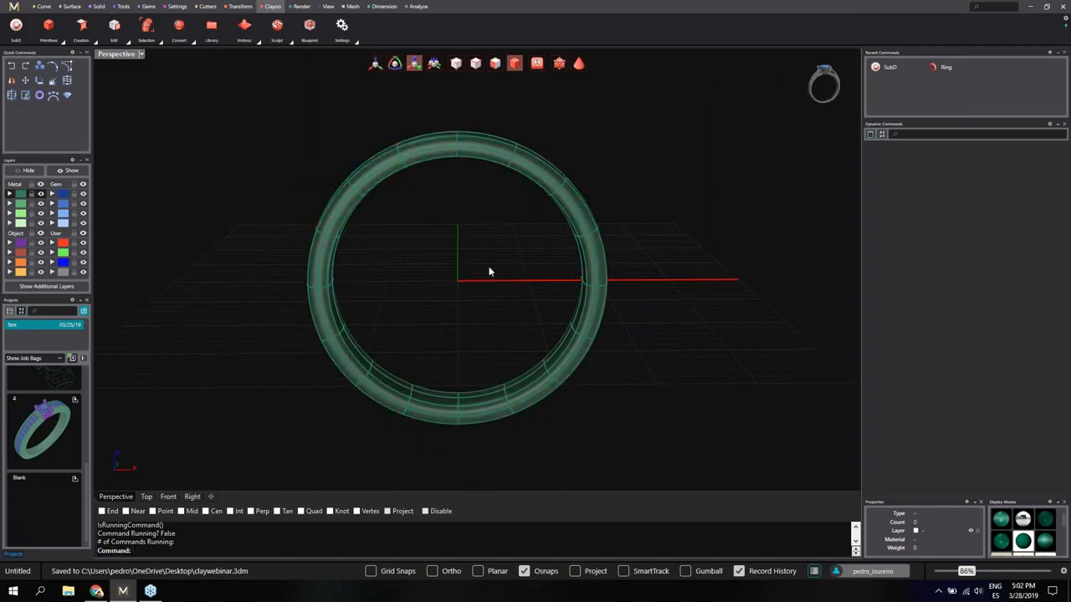
Add a round diamond-cut gem and move it straight up from the origin to above the ring
right_drag(469, 266, 492, 286)
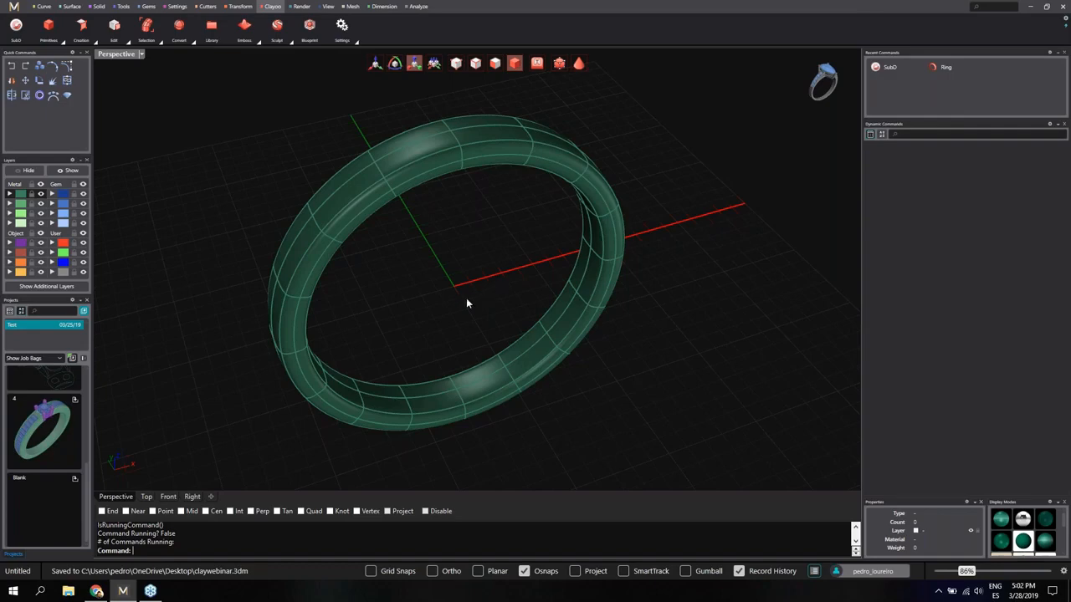
right_drag(466, 298, 433, 237)
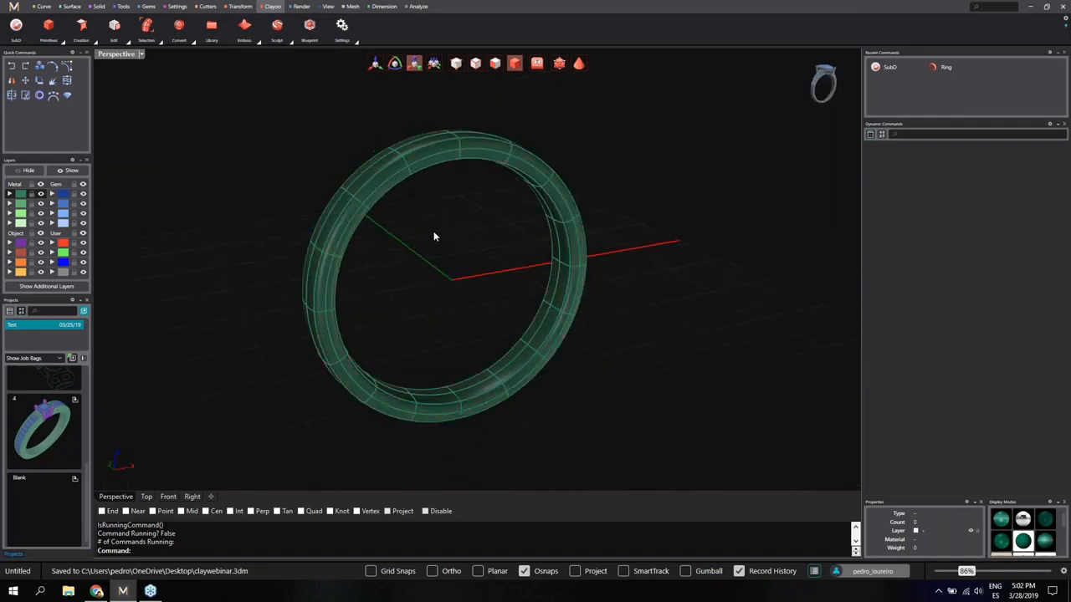
scroll(436, 311, down, 2)
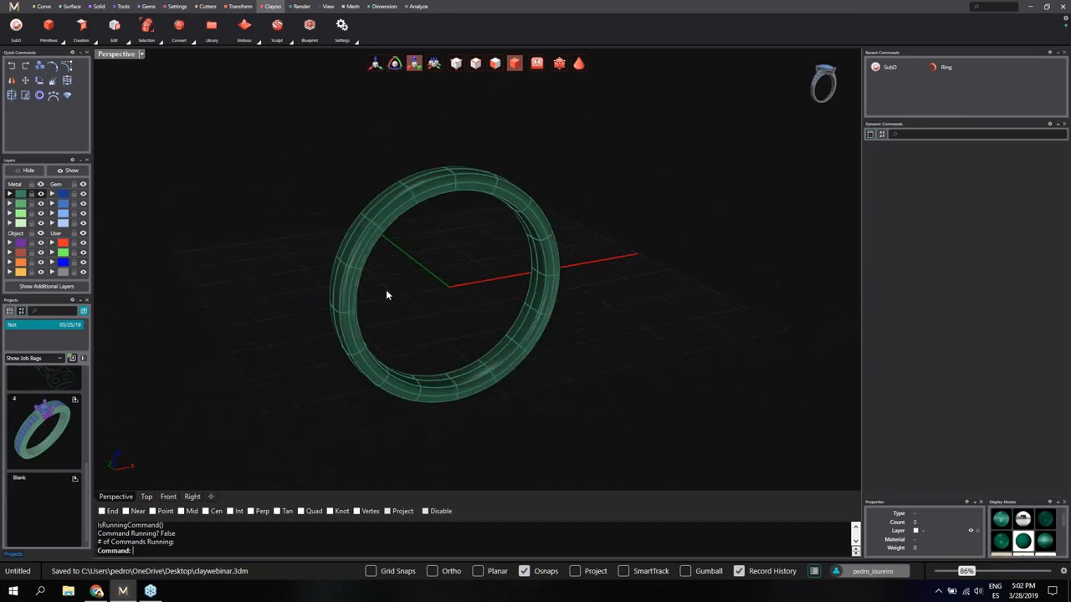
click(148, 7)
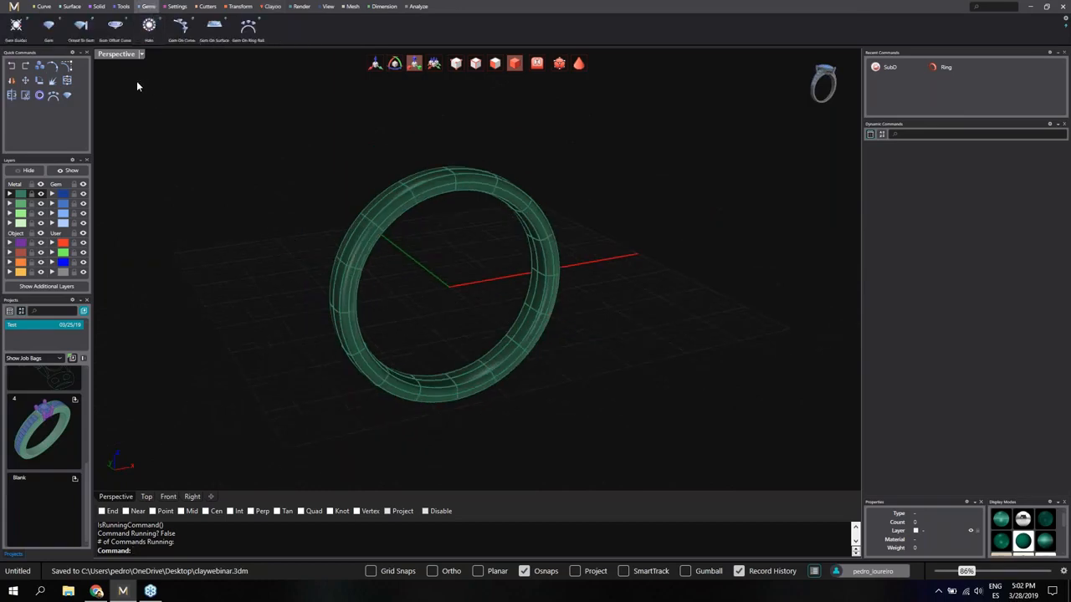
click(48, 31)
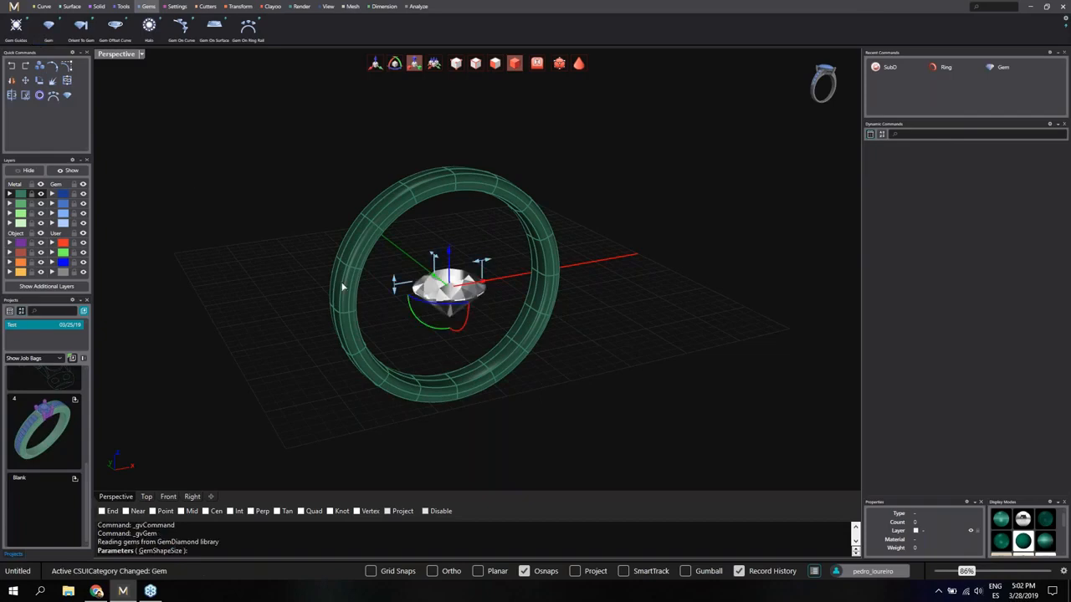
right_drag(456, 322, 496, 361)
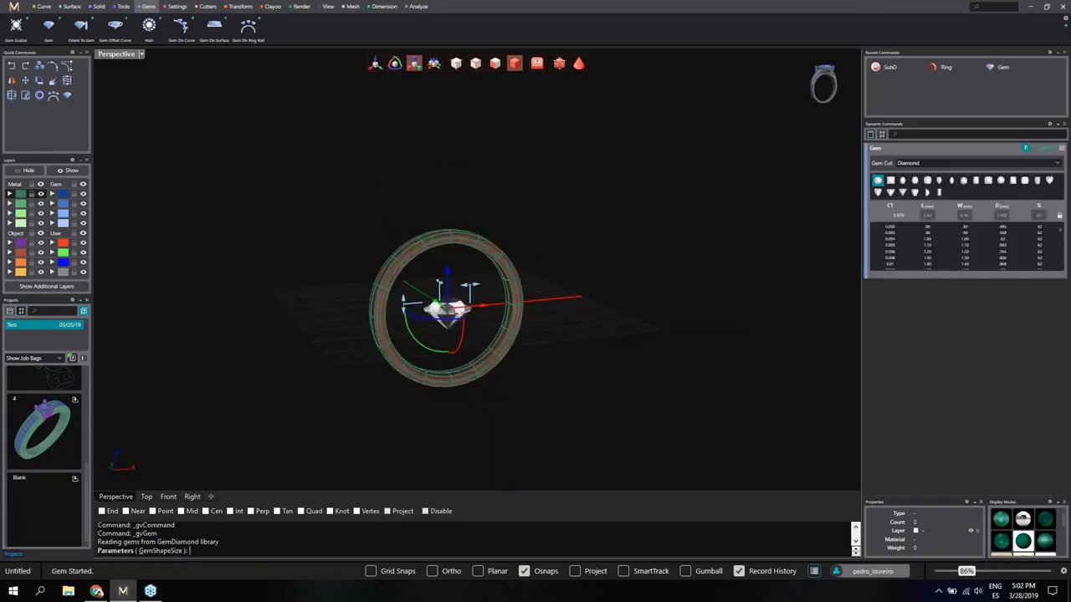
drag(448, 280, 456, 174)
right_drag(465, 177, 472, 219)
scroll(482, 213, up, 3)
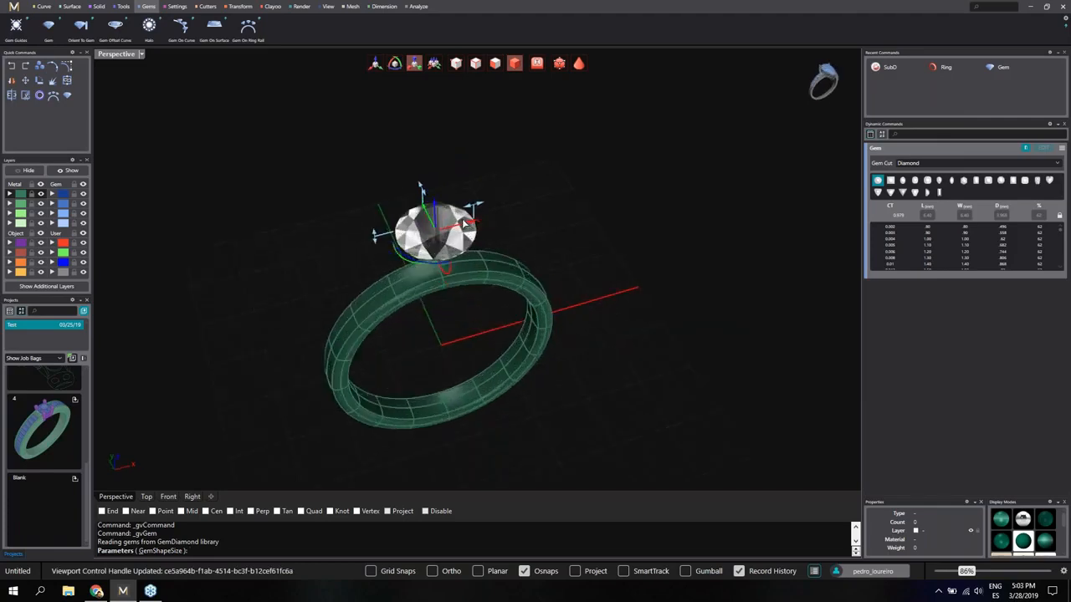
Resize the gem to 5.00 mm wide, lower it until its tip sits just above the band, and accept it
drag(482, 206, 466, 209)
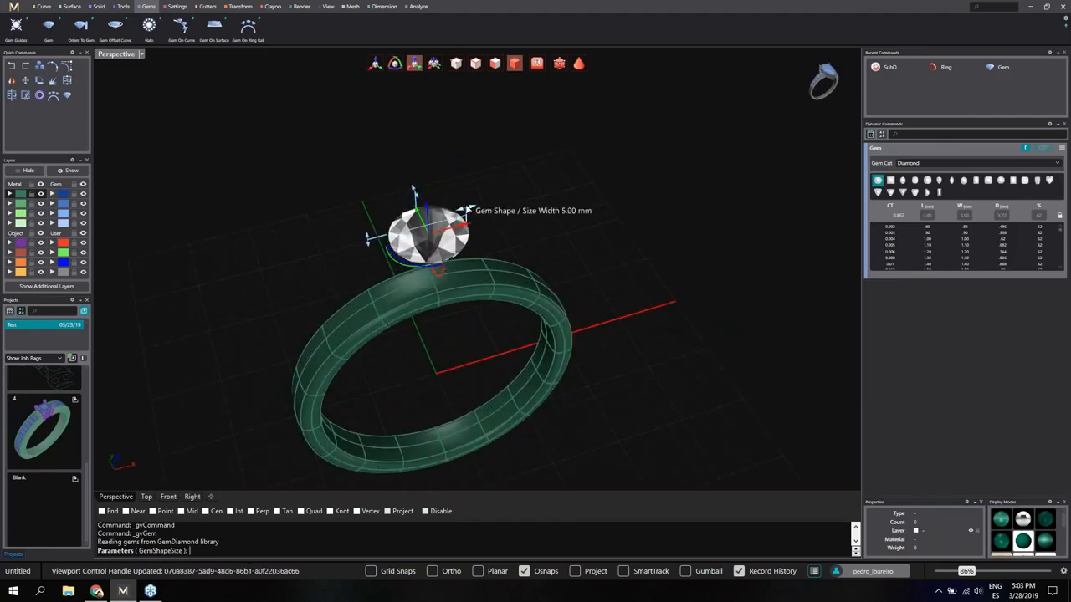
right_drag(473, 267, 450, 214)
scroll(447, 215, up, 2)
scroll(447, 216, up, 1)
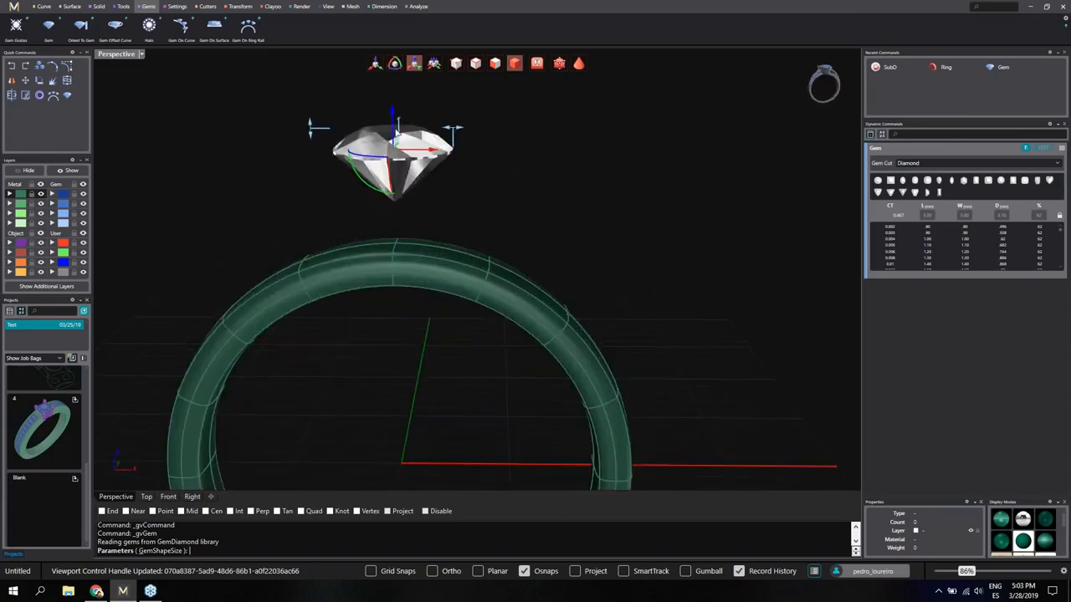
drag(394, 119, 401, 159)
right_drag(268, 197, 338, 215)
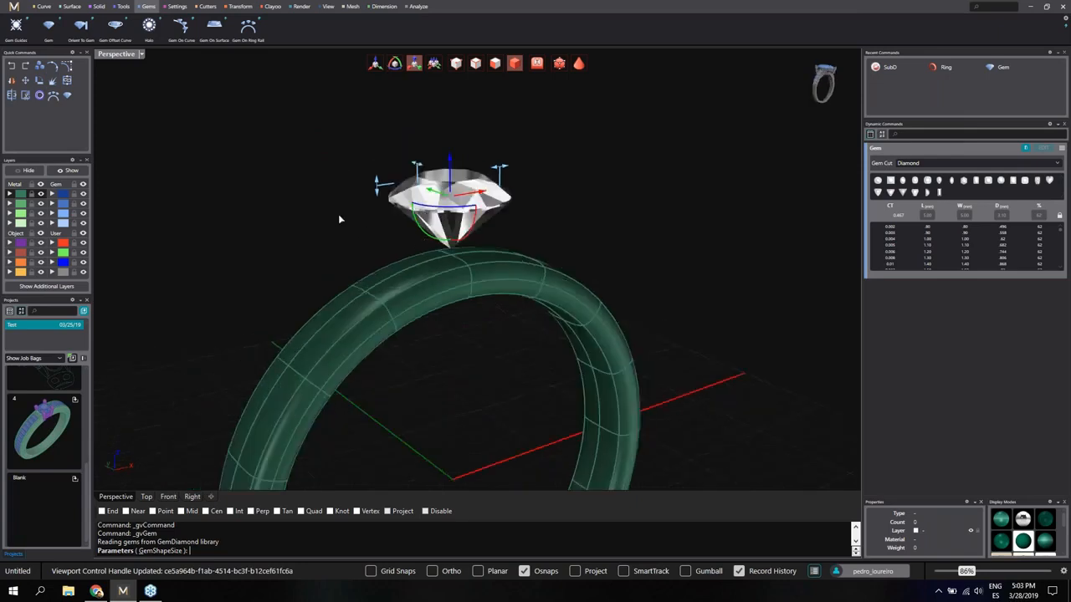
right_click(356, 183)
Create a Clayoo bezel around the gem on top of the ring
scroll(359, 179, down, 7)
right_drag(402, 192, 453, 230)
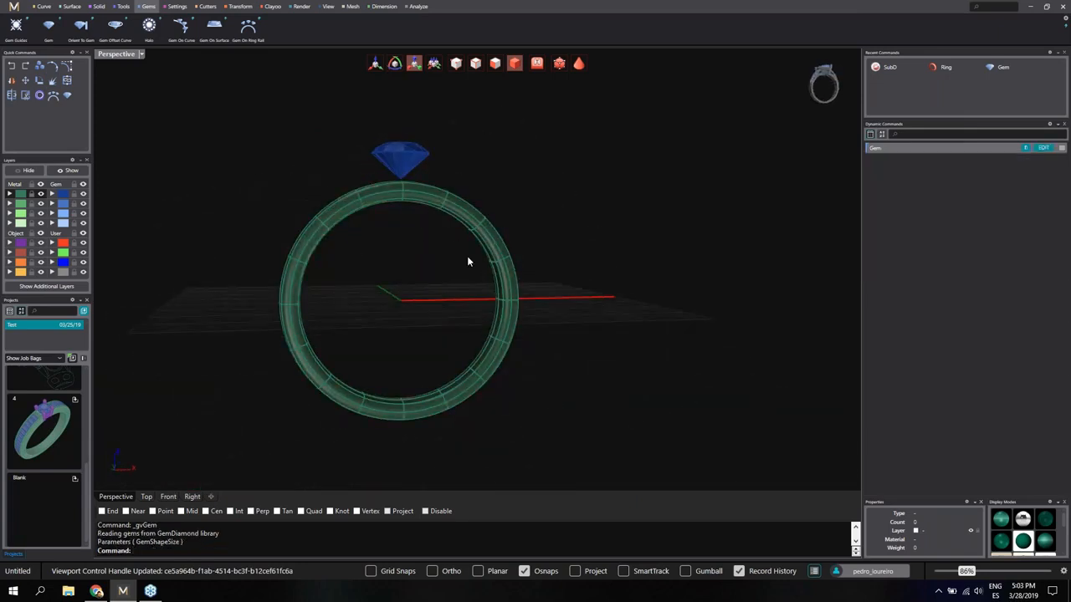
right_drag(363, 135, 402, 188)
scroll(390, 173, up, 4)
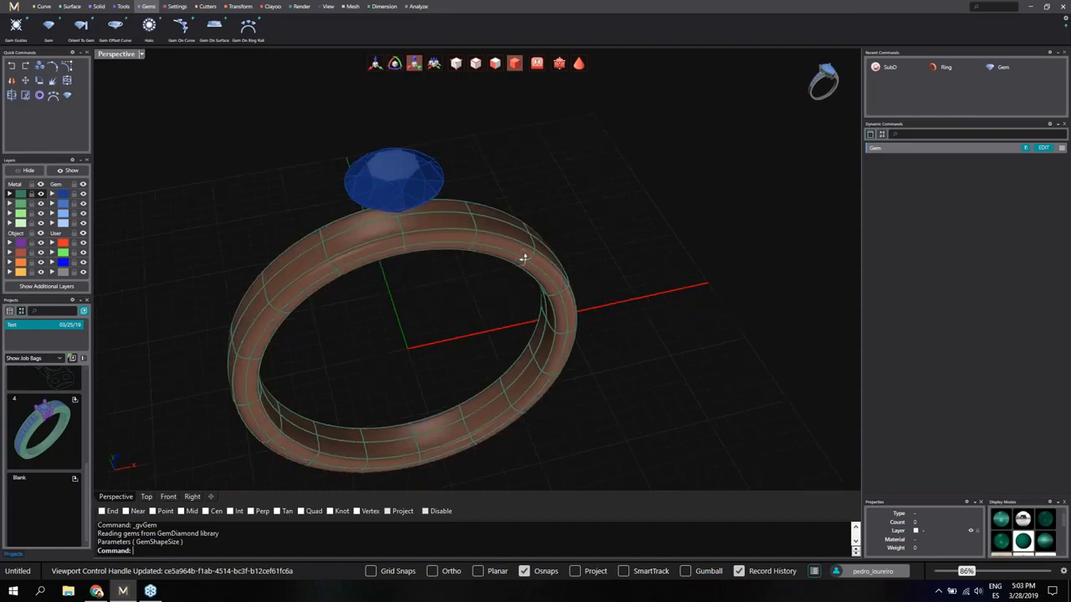
right_drag(523, 254, 320, 201)
click(269, 6)
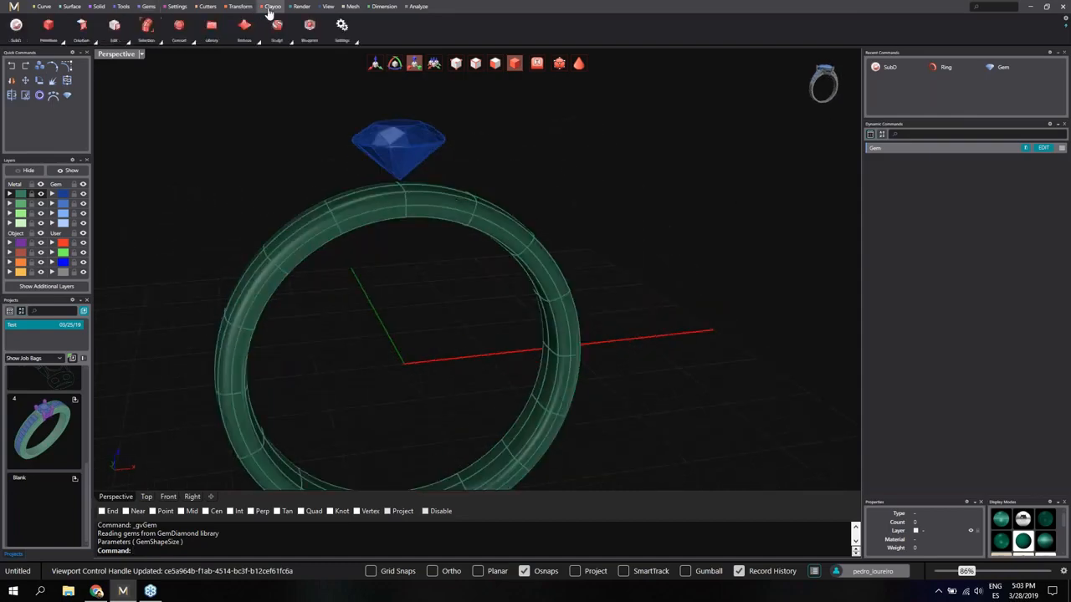
click(95, 40)
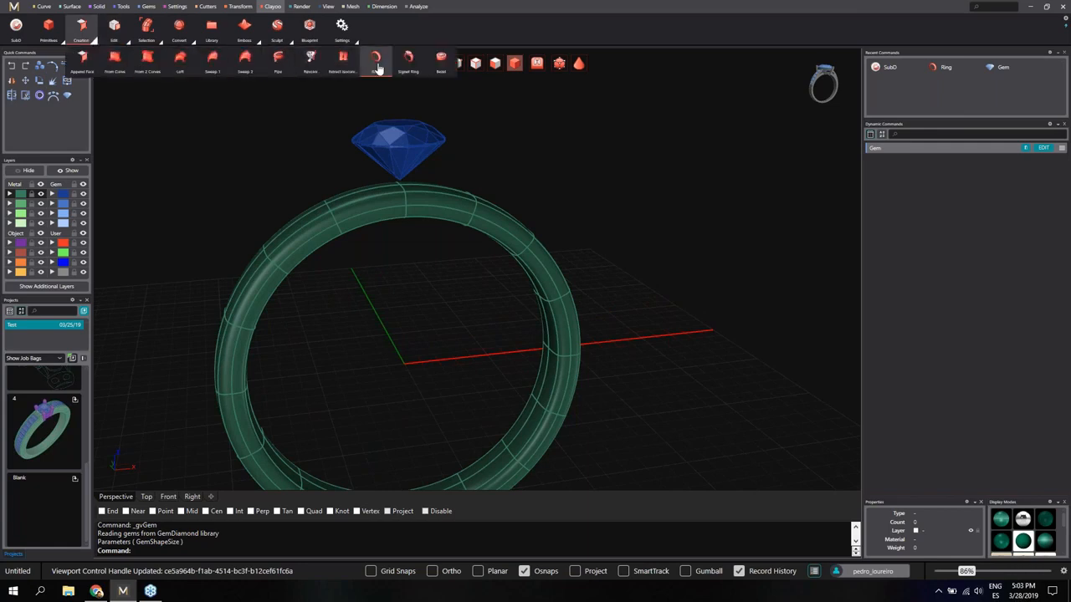
click(441, 66)
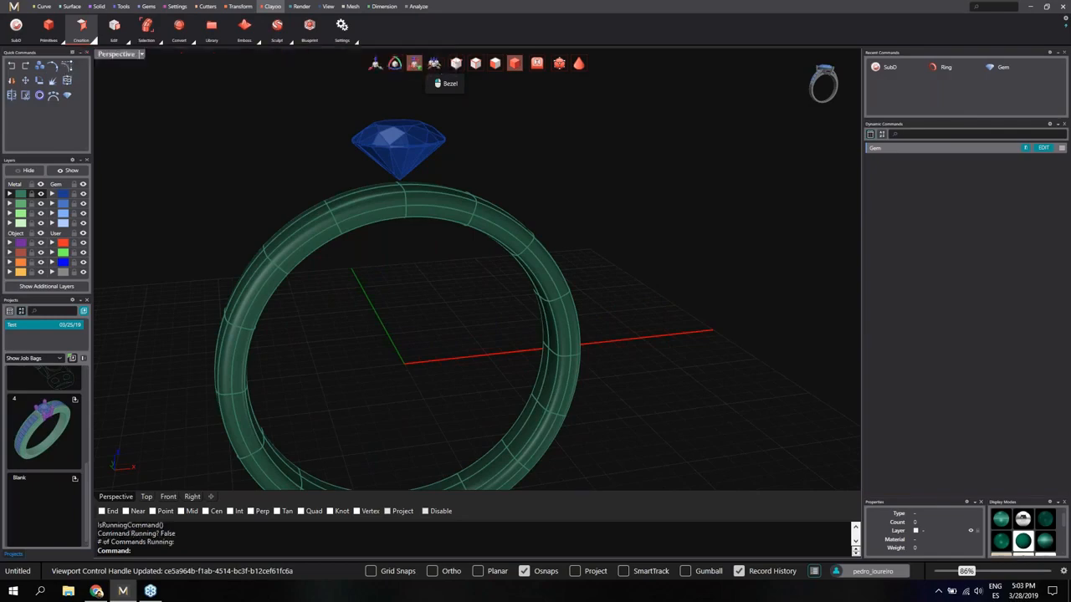
click(342, 169)
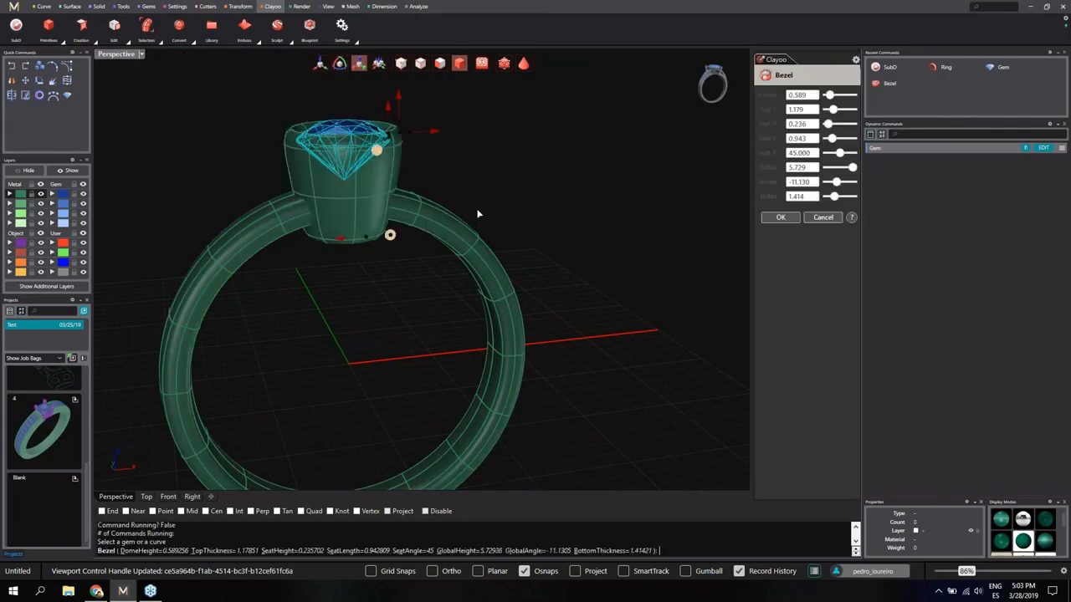
Raise the bezel's lower edge to a global height of about 4.69 mm and a global angle of about -13.23, and accept the bezel
right_drag(460, 199, 369, 179)
scroll(356, 204, up, 4)
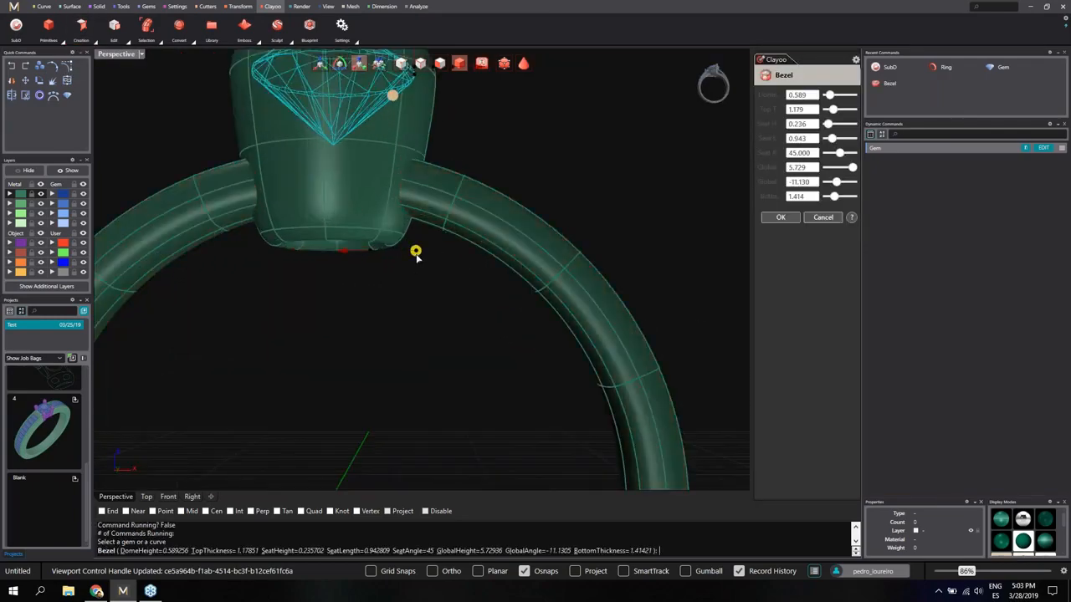
drag(415, 250, 416, 218)
right_drag(381, 261, 346, 282)
scroll(366, 304, down, 7)
right_drag(433, 237, 436, 256)
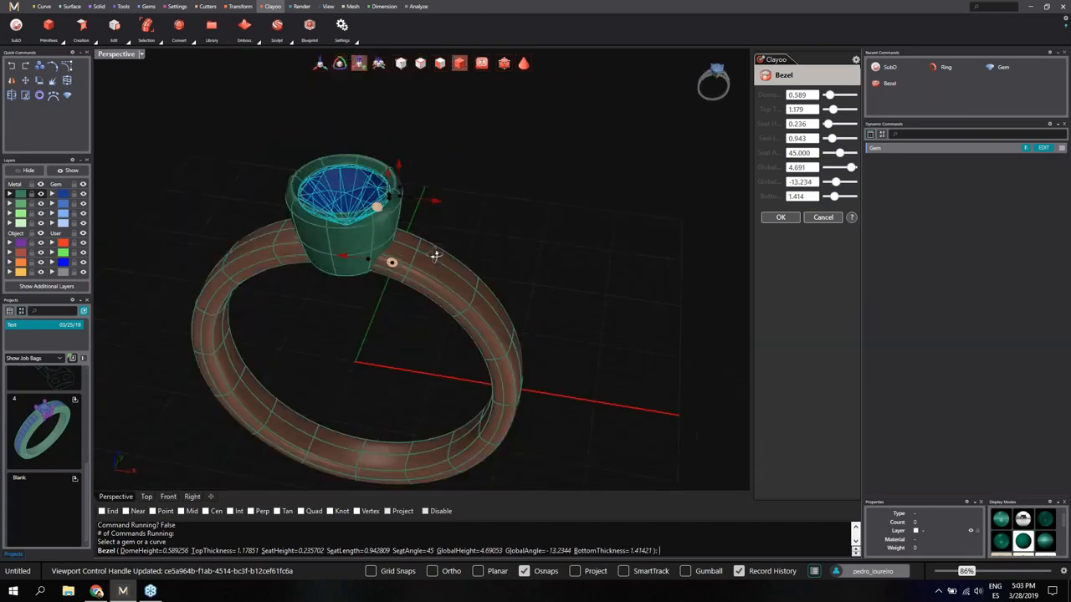
scroll(385, 237, up, 4)
right_click(489, 209)
scroll(502, 201, down, 4)
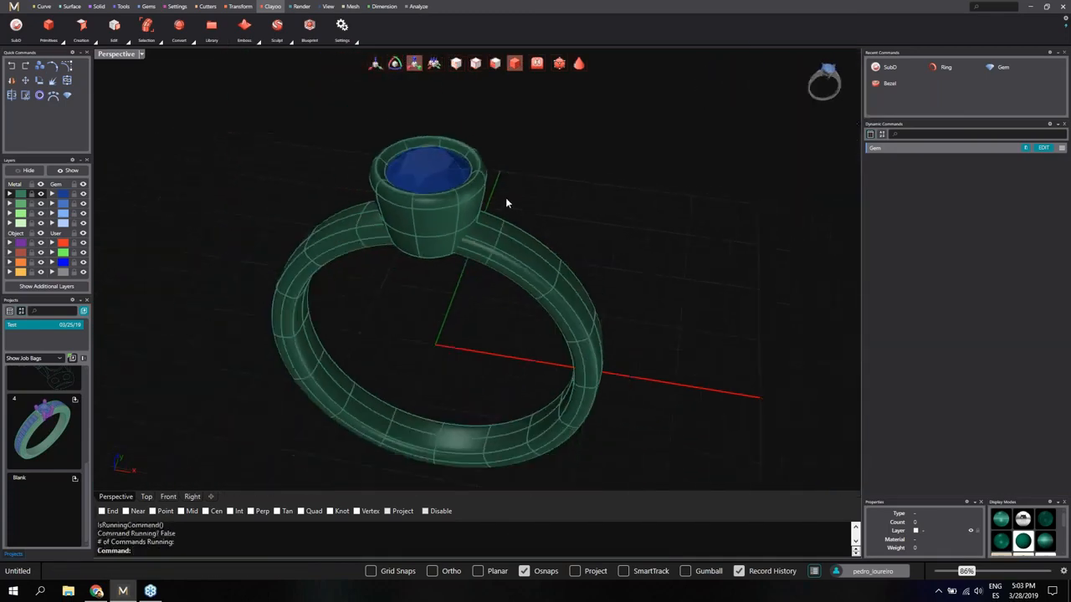
Hide the ring band so only the gem and bezel are displayed
right_drag(506, 197, 446, 144)
scroll(451, 246, up, 3)
scroll(427, 301, down, 3)
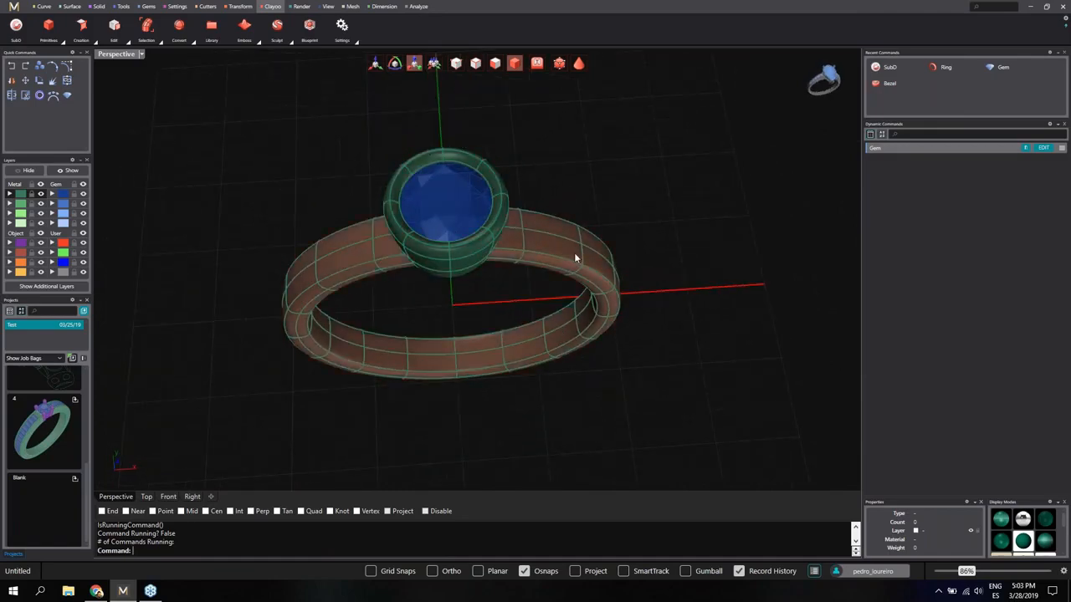
right_drag(494, 243, 499, 216)
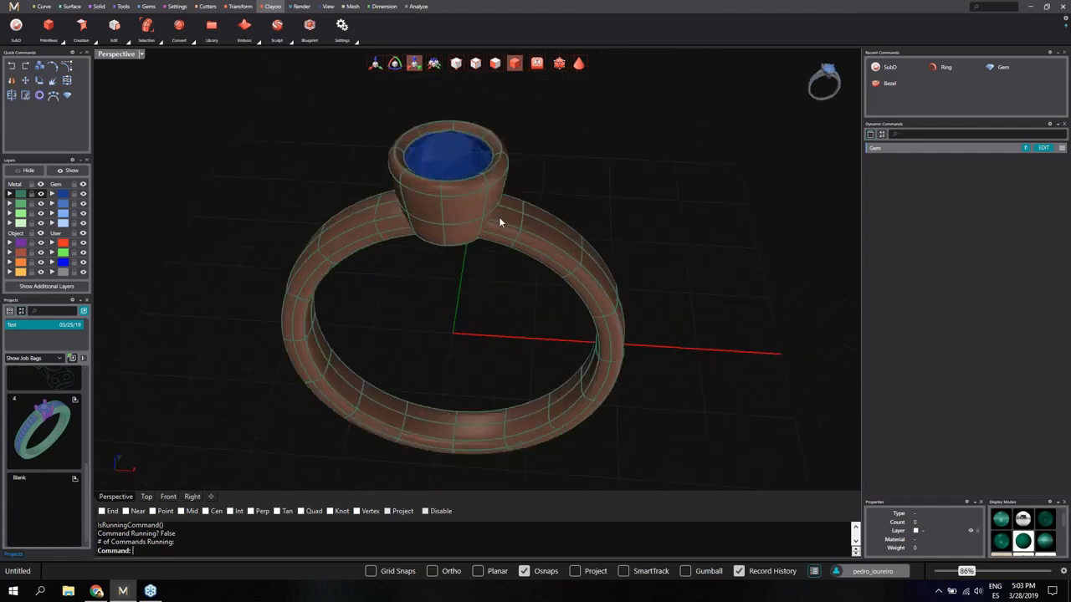
right_drag(518, 174, 406, 242)
click(407, 246)
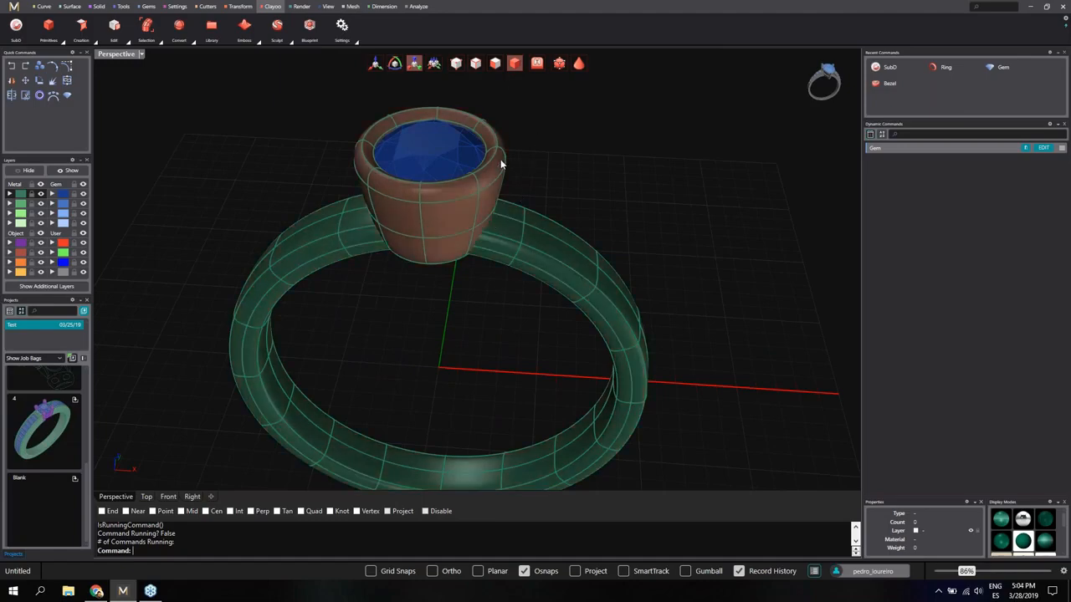
click(520, 216)
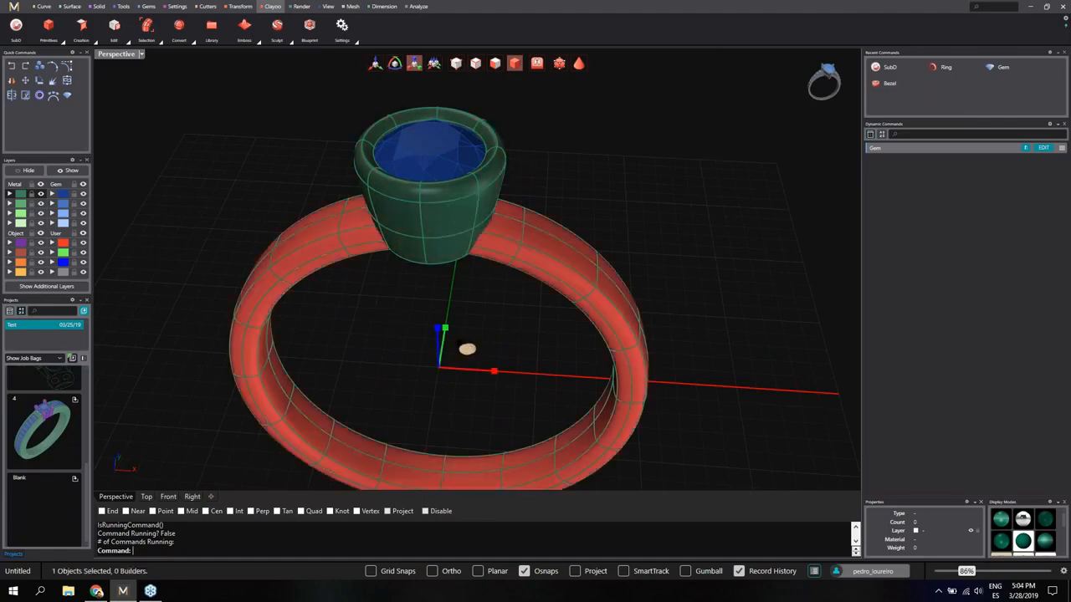
click(26, 170)
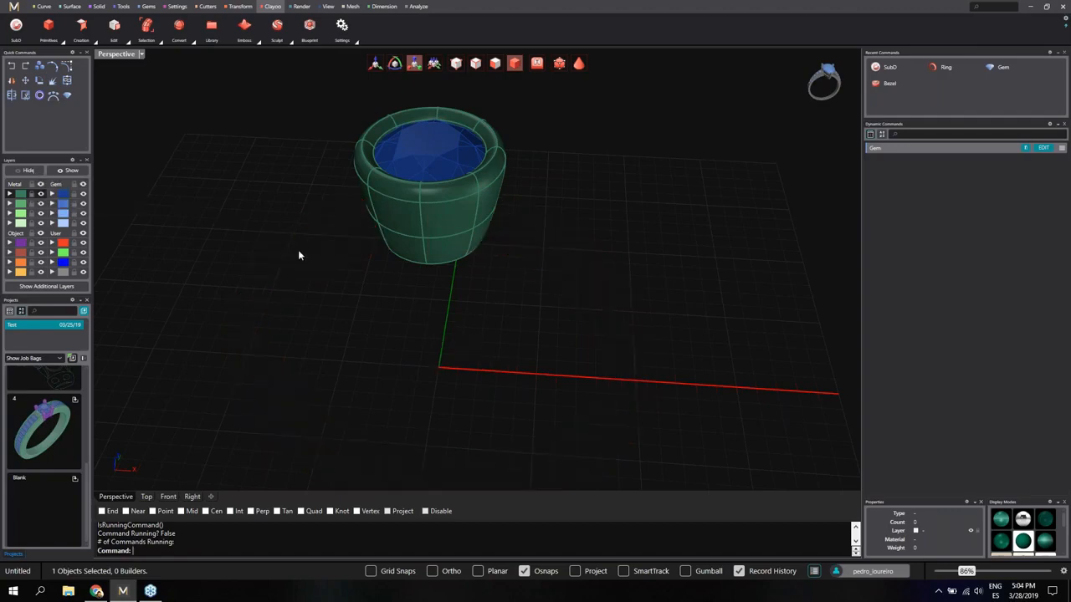
In the Top view, delete the faces of the bezel's right half and the lowest face segment of its remaining left half
right_drag(298, 255, 343, 276)
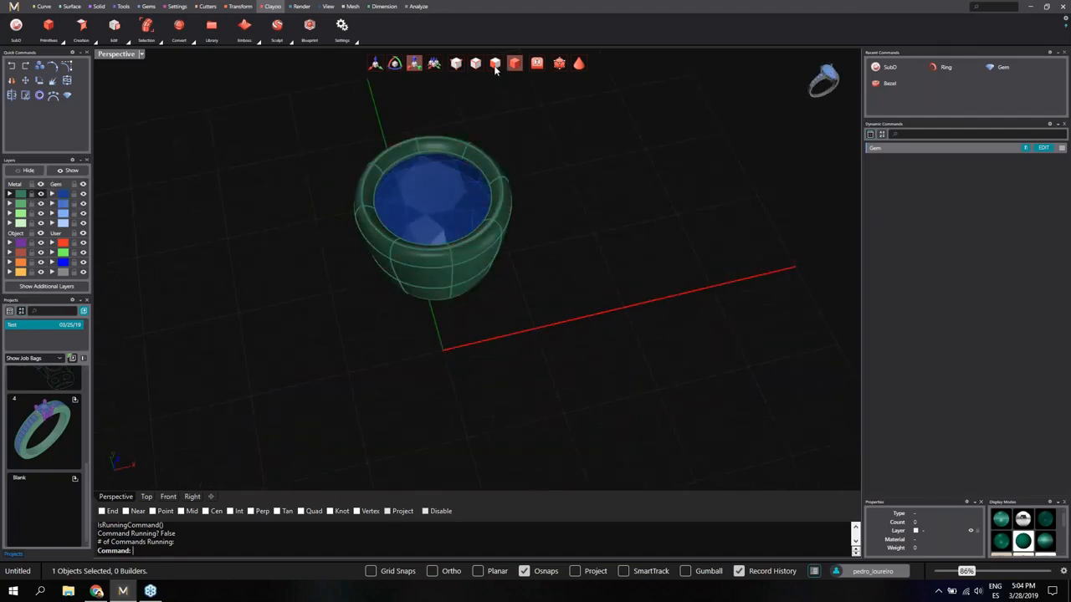
click(495, 64)
right_drag(522, 178, 502, 220)
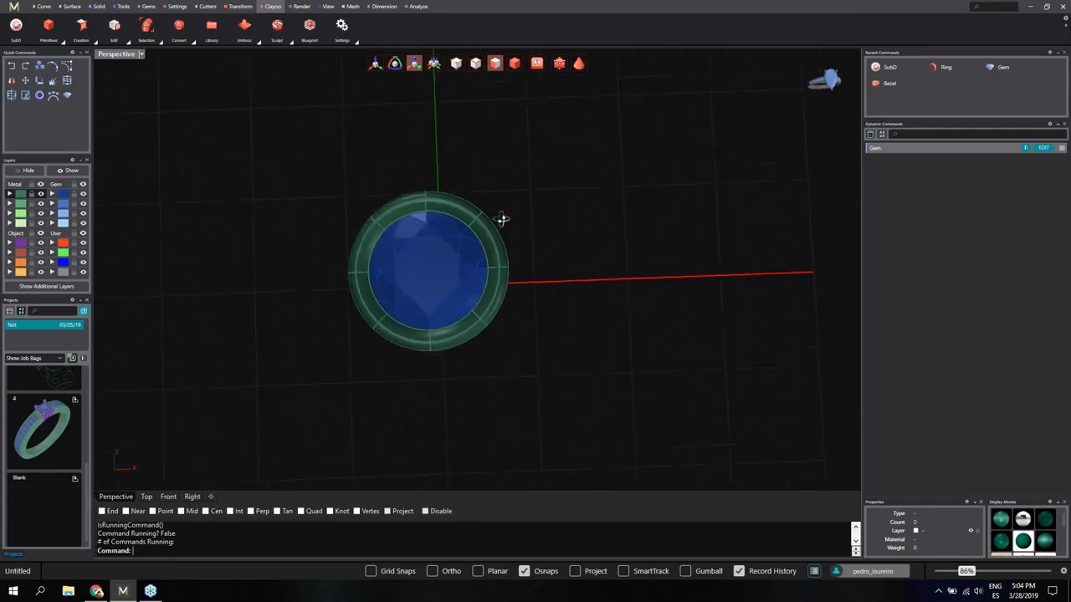
click(146, 497)
drag(473, 196, 582, 369)
scroll(548, 293, up, 2)
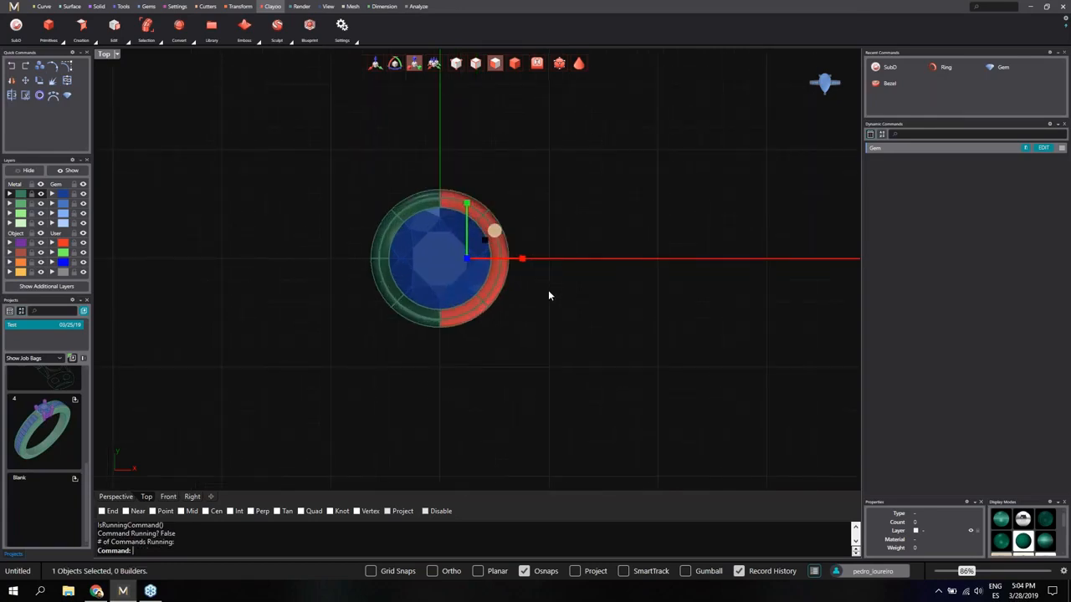
key(Delete)
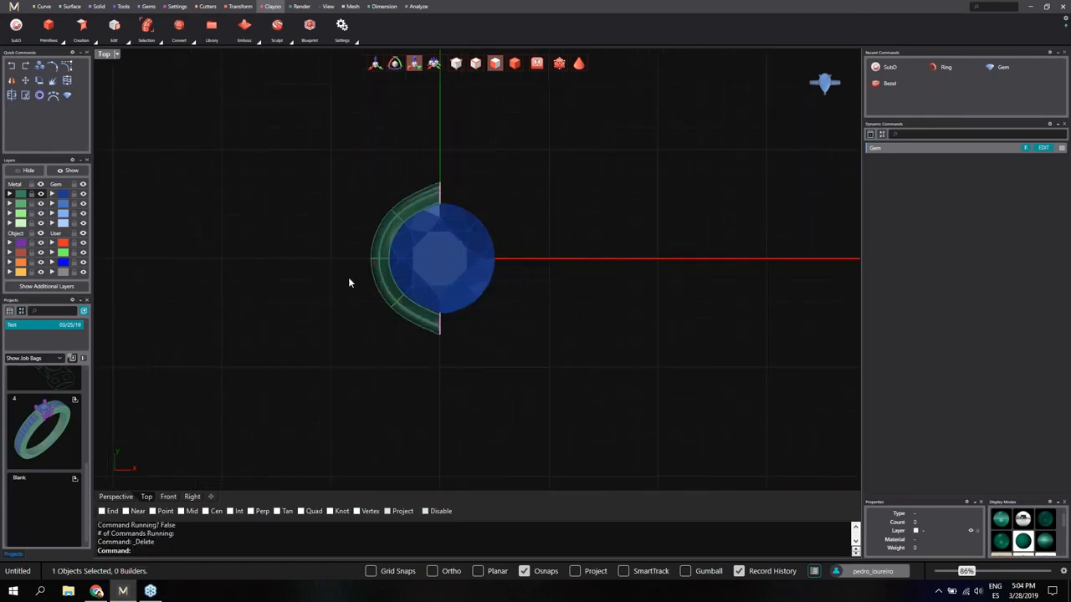
drag(350, 283, 521, 392)
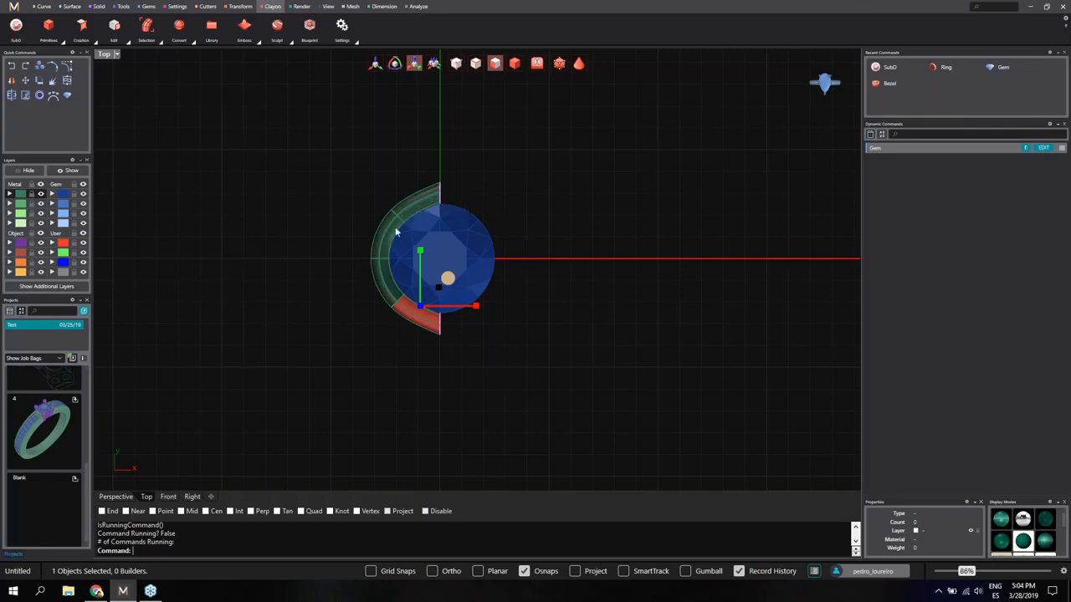
key(Delete)
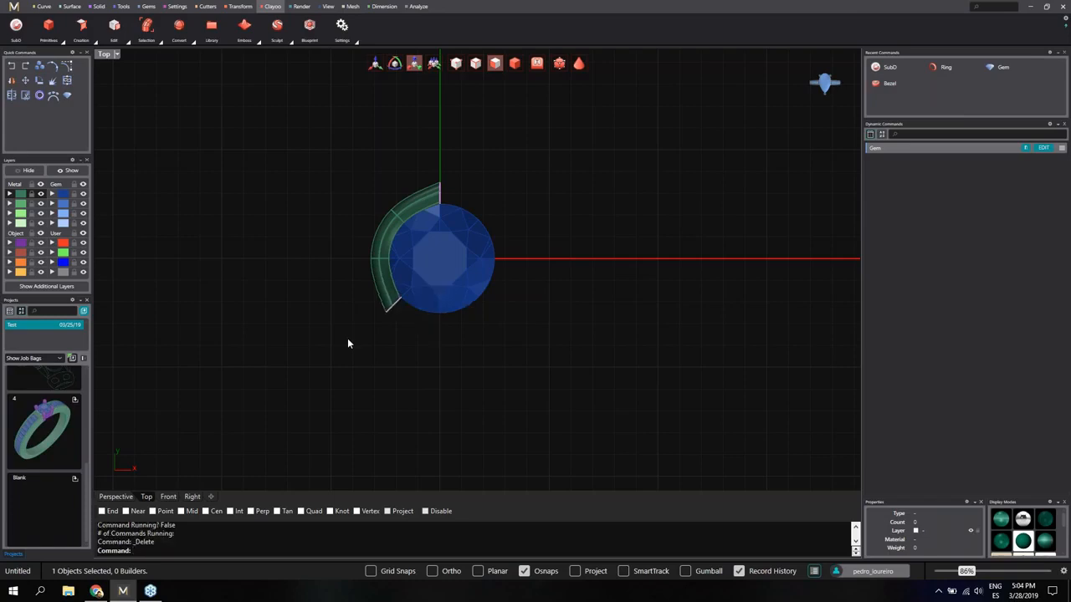
Cap the open front end of the cut bezel with Append Face, using its boundary edge loop
click(115, 497)
right_drag(410, 373, 389, 301)
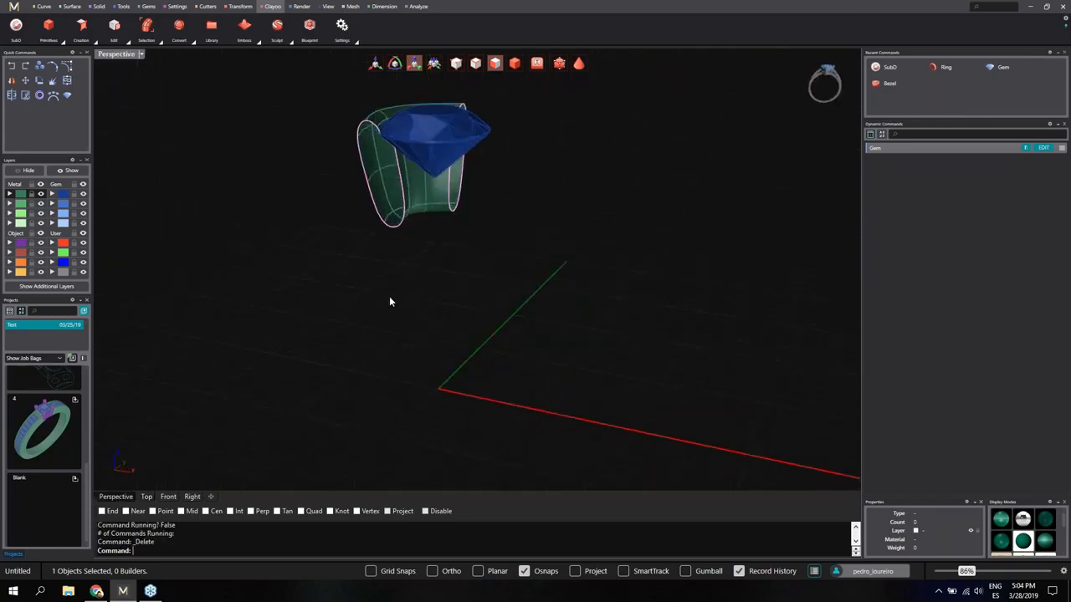
scroll(389, 301, down, 1)
scroll(419, 188, up, 8)
right_drag(512, 250, 417, 152)
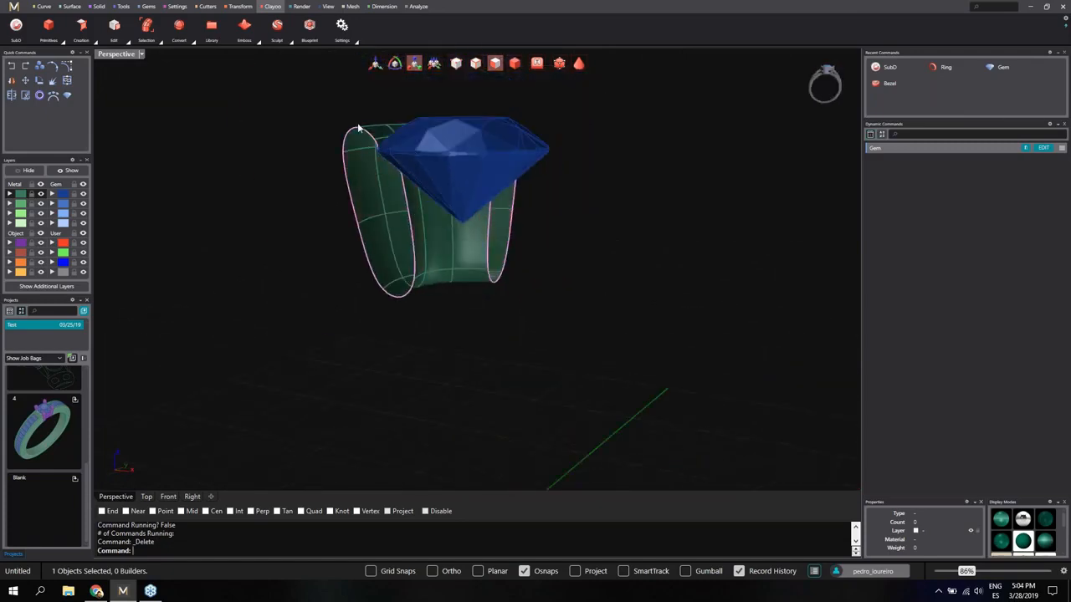
right_drag(387, 277, 473, 238)
scroll(472, 238, up, 4)
right_drag(435, 274, 462, 250)
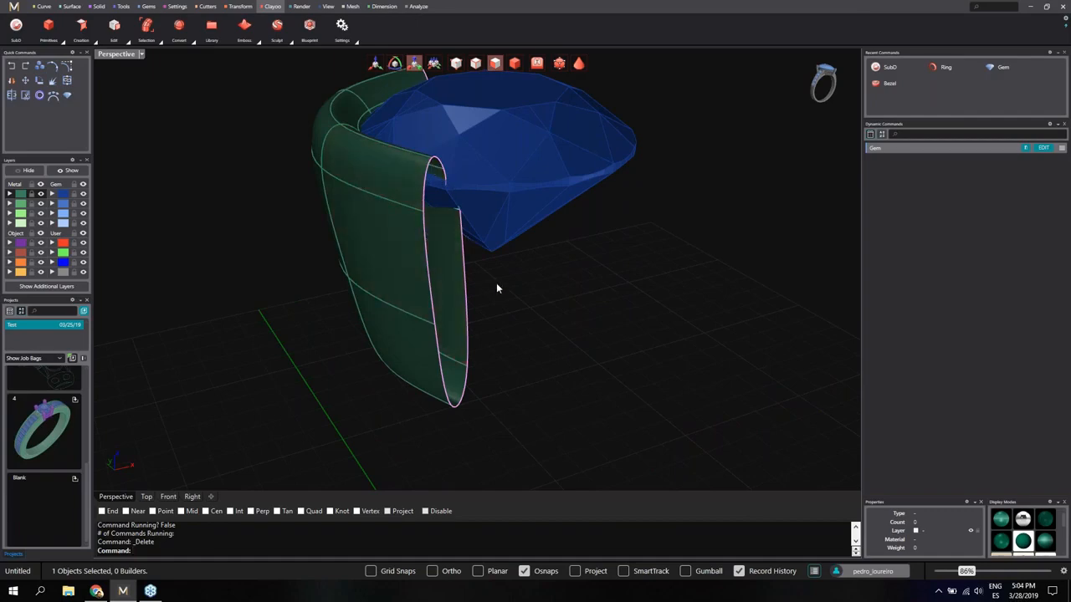
right_drag(496, 289, 351, 303)
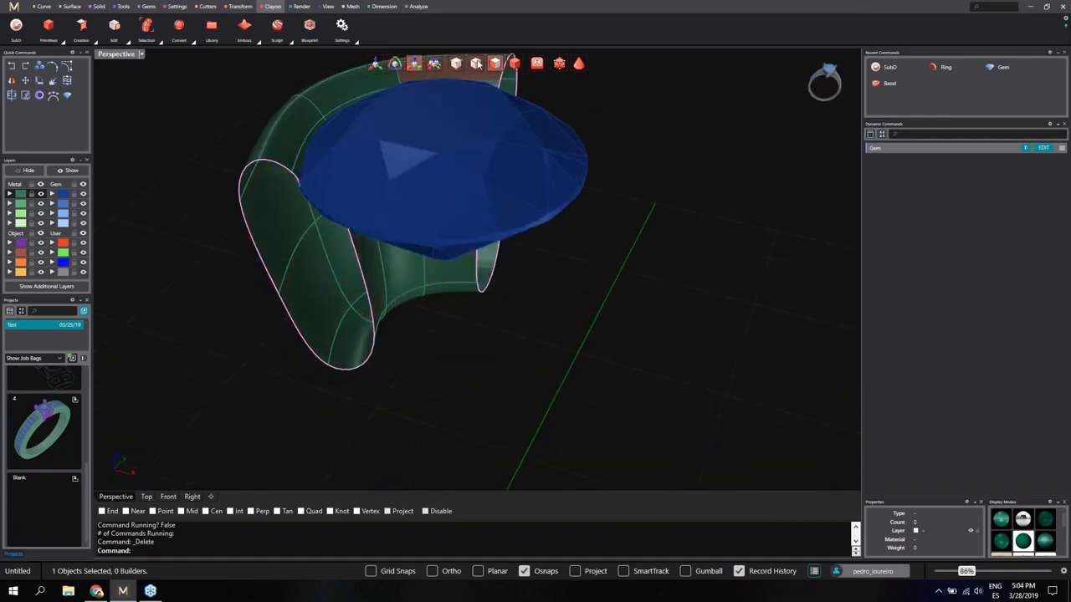
click(354, 362)
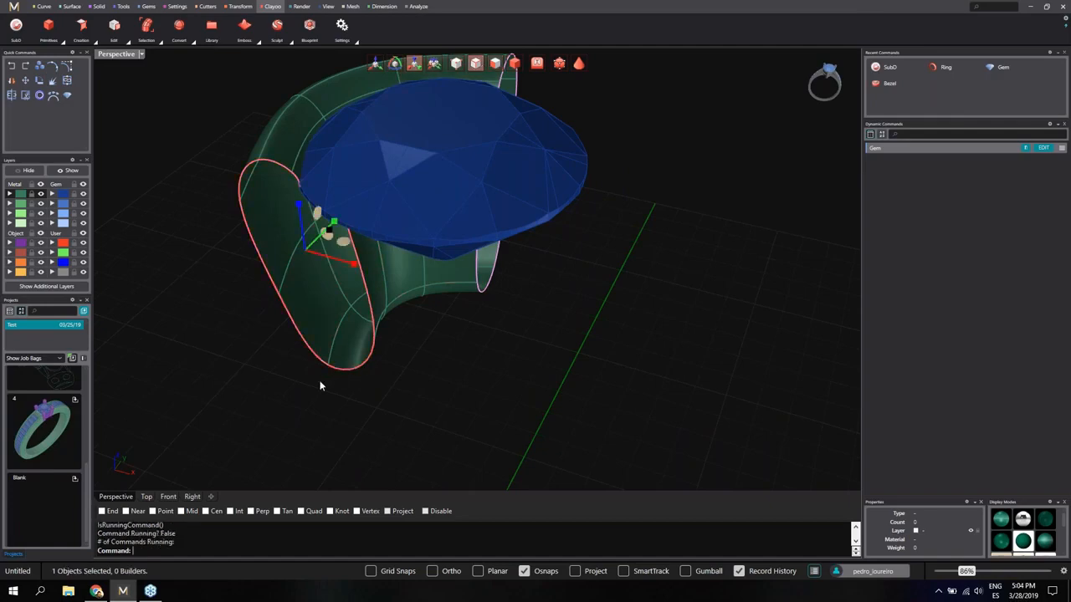
right_drag(354, 362, 186, 172)
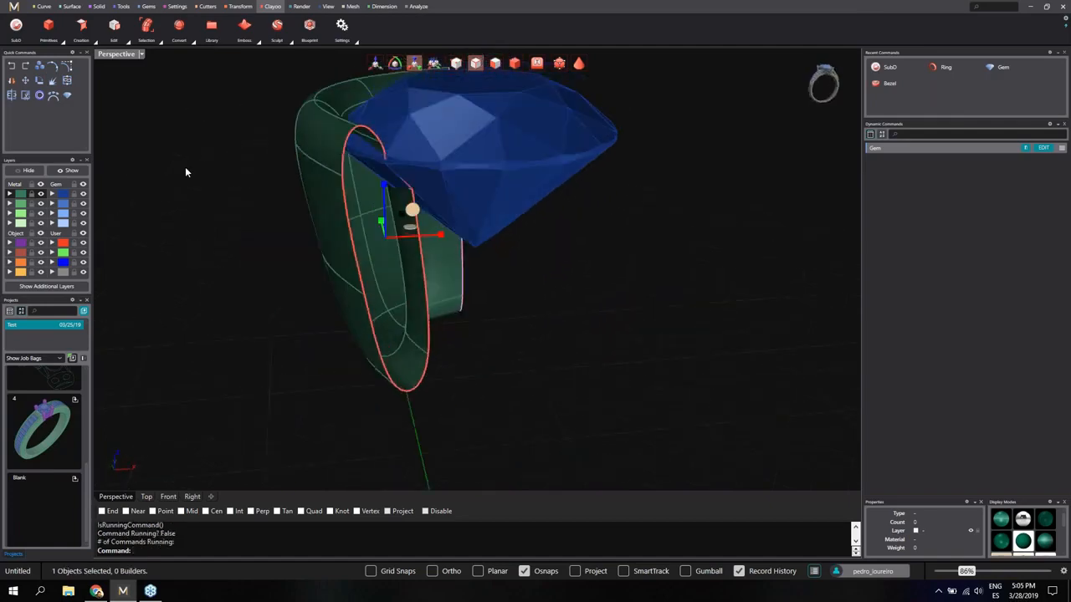
click(84, 34)
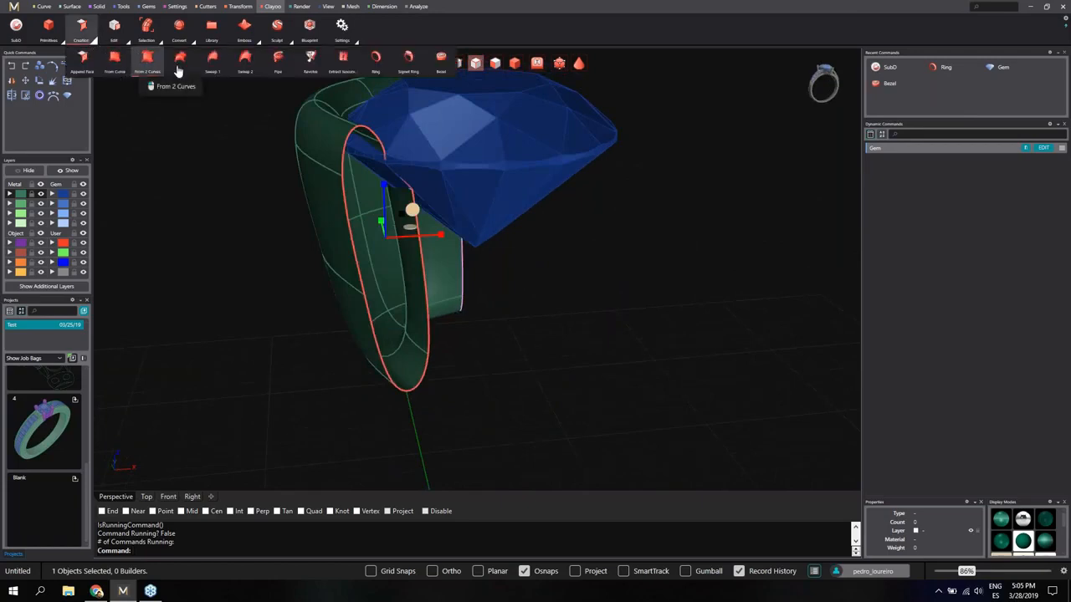
click(87, 71)
right_drag(167, 133, 323, 241)
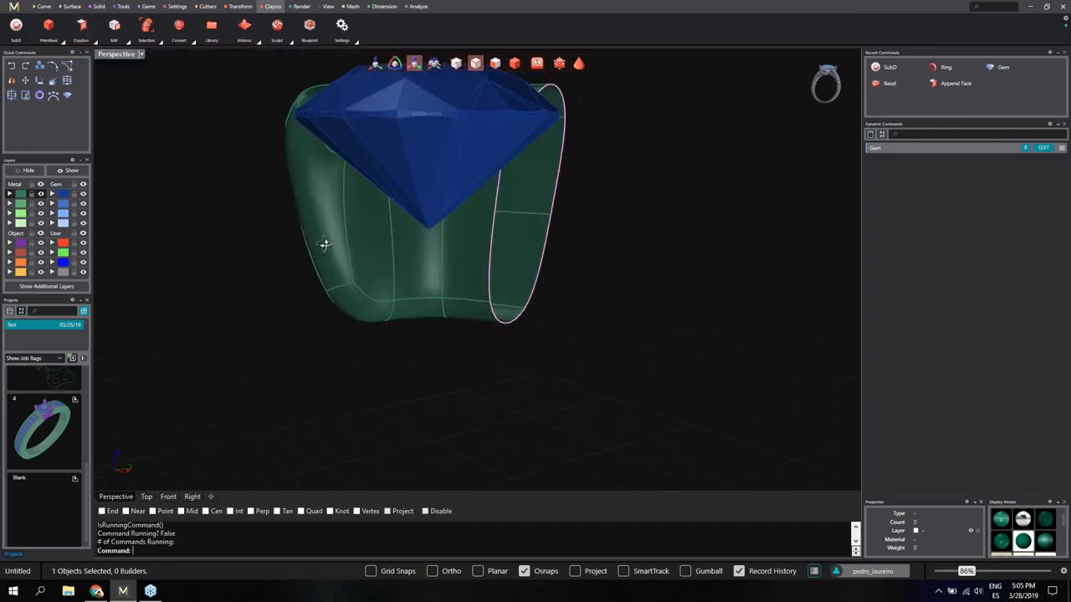
Close the bezel's other open end with Append Face on its boundary edge loop
scroll(327, 247, down, 4)
click(471, 294)
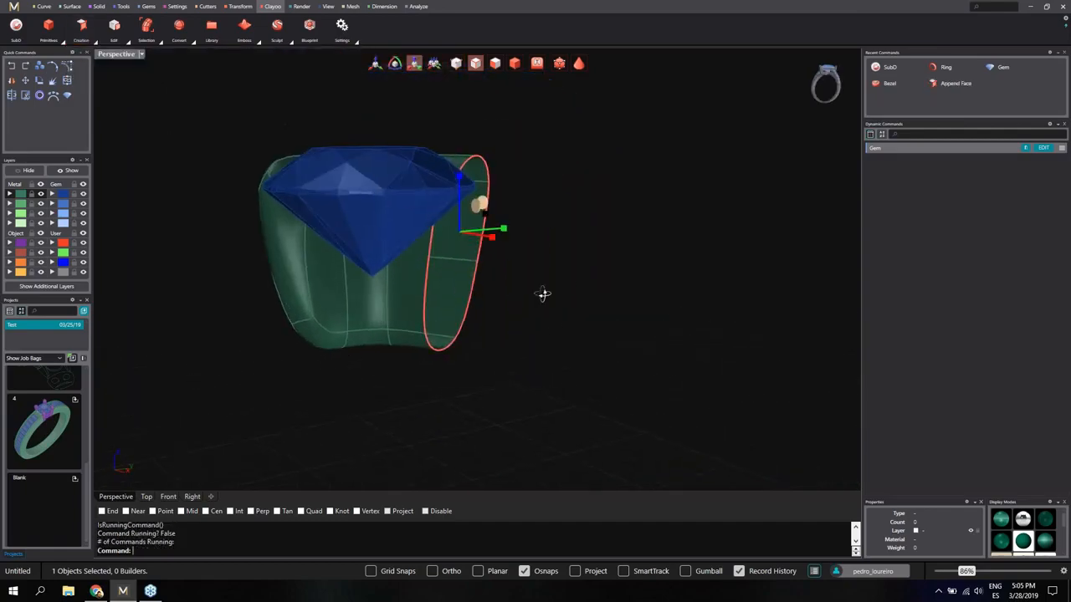
right_drag(543, 291, 518, 327)
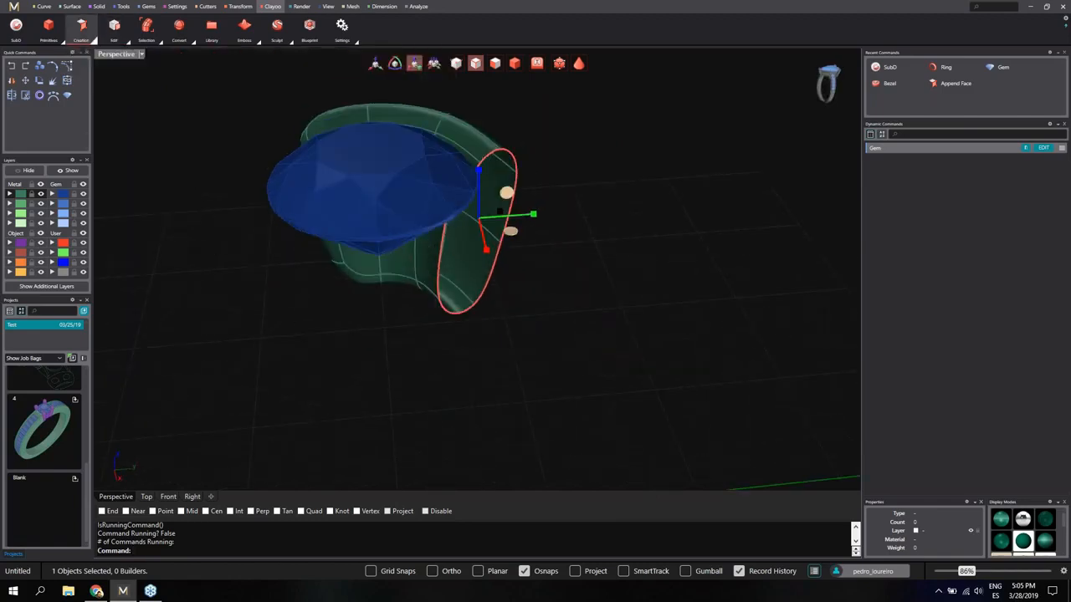
right_drag(404, 281, 461, 287)
scroll(468, 238, down, 6)
scroll(460, 275, up, 4)
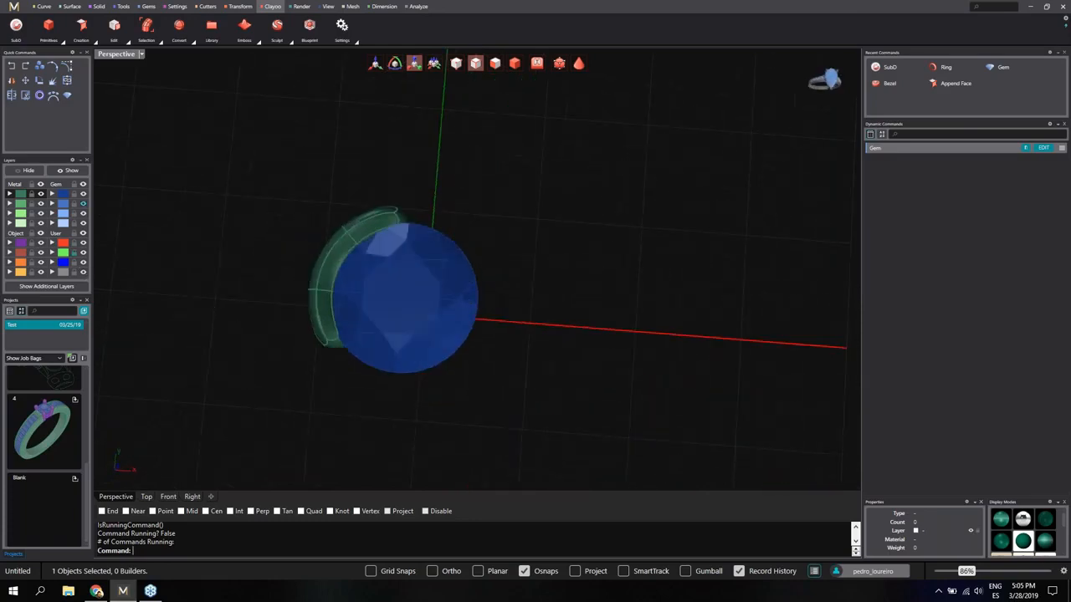
Show the hidden ring band again and hide the capped bezel piece as a whole object
click(77, 172)
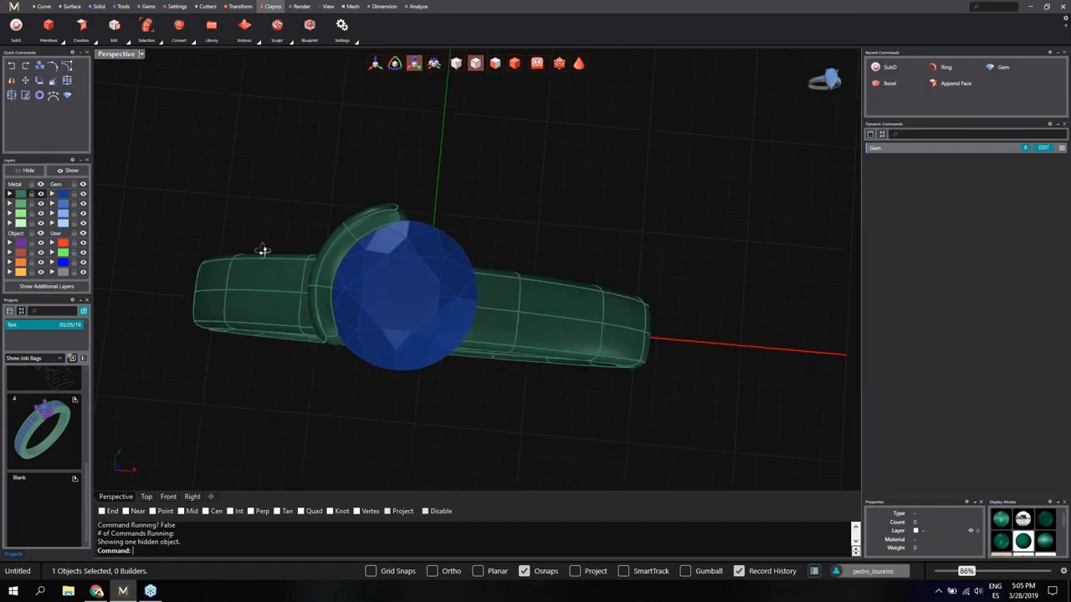
right_drag(263, 250, 271, 182)
click(496, 63)
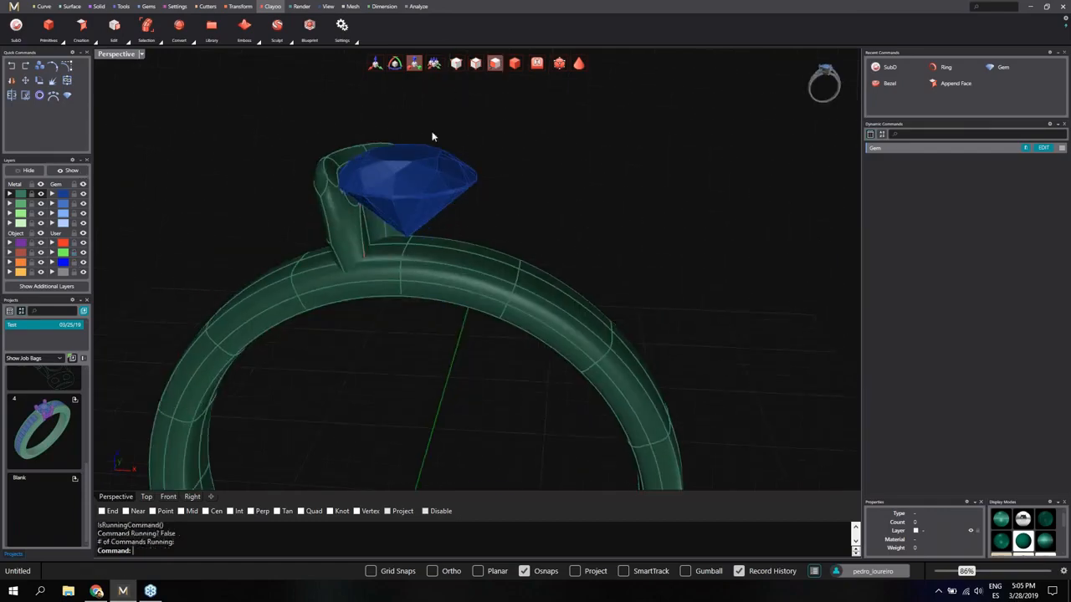
click(341, 213)
click(434, 96)
click(514, 66)
click(327, 170)
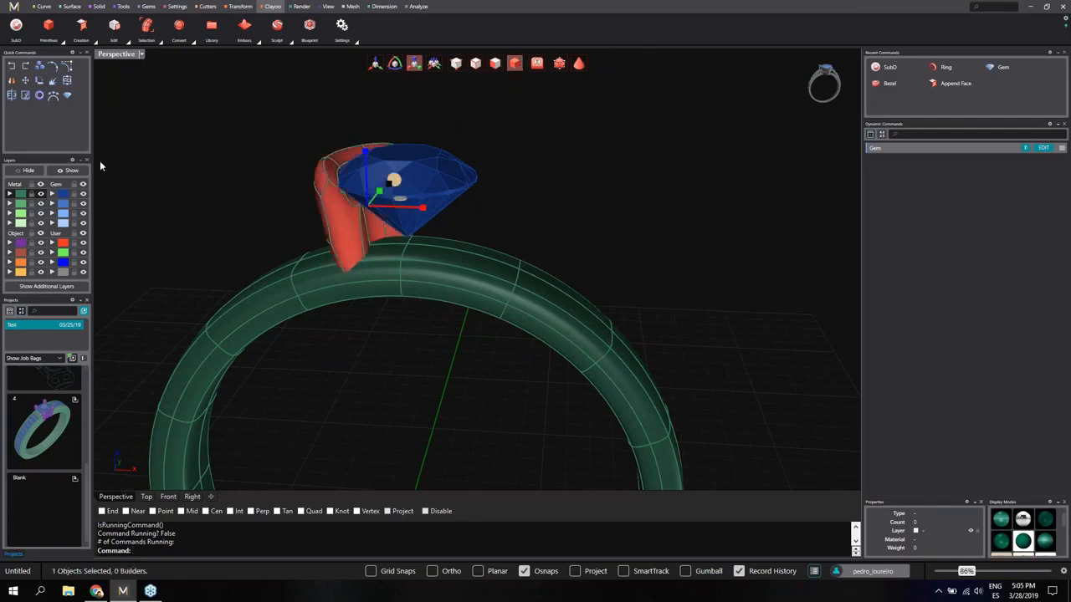
click(38, 171)
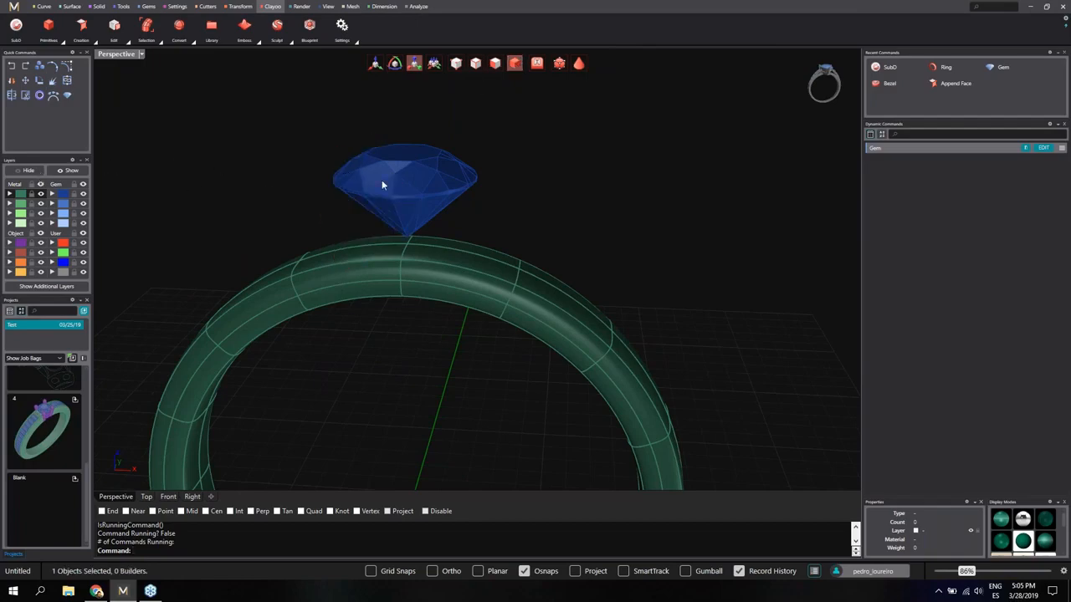
In the Front view, delete all faces of the ring band's left half
scroll(550, 247, down, 6)
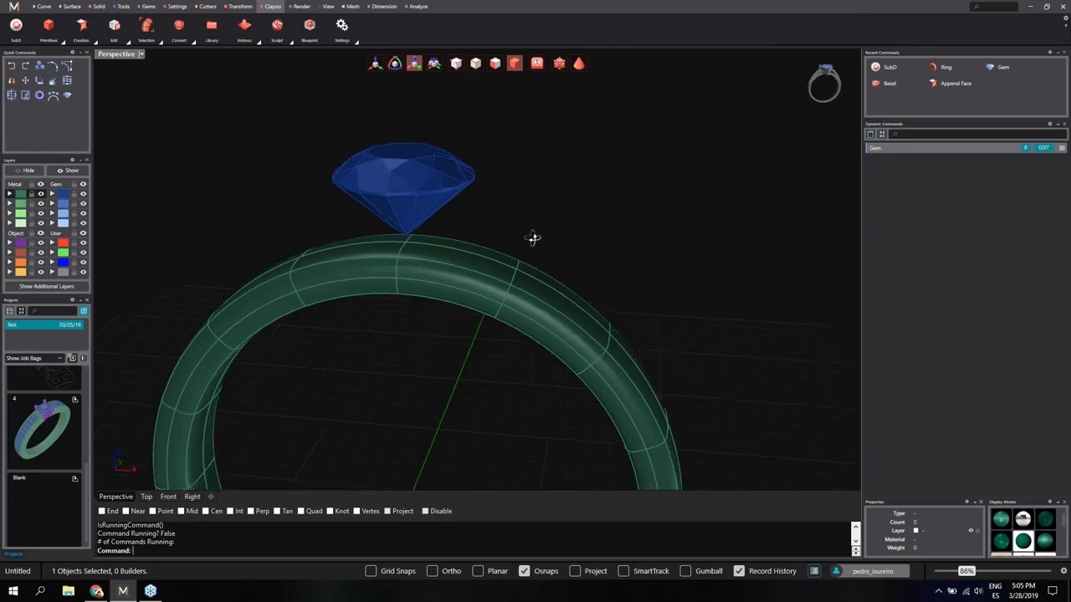
right_drag(548, 217, 438, 255)
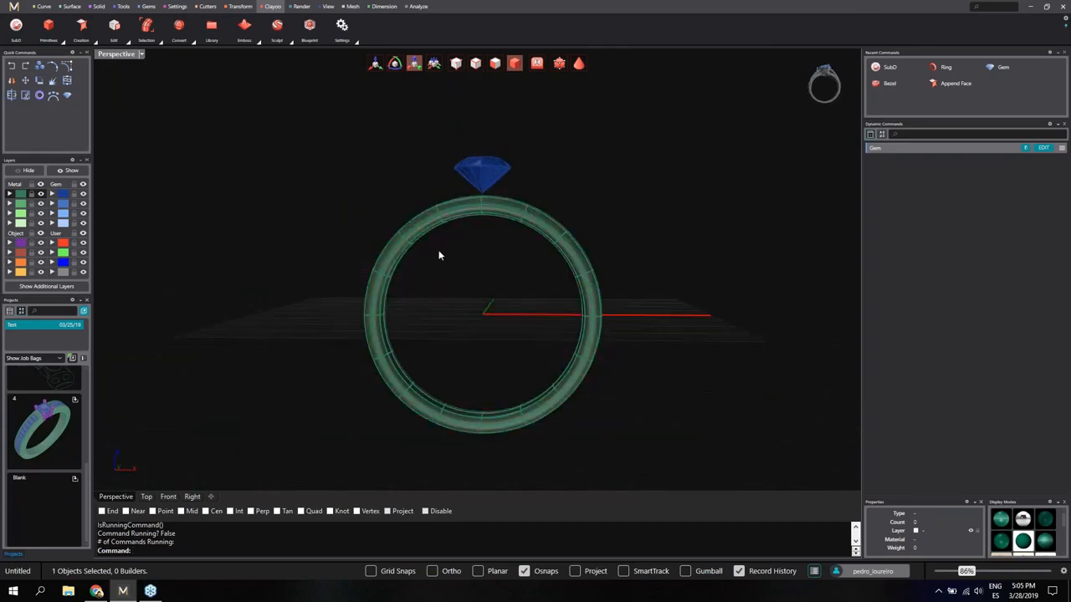
click(168, 497)
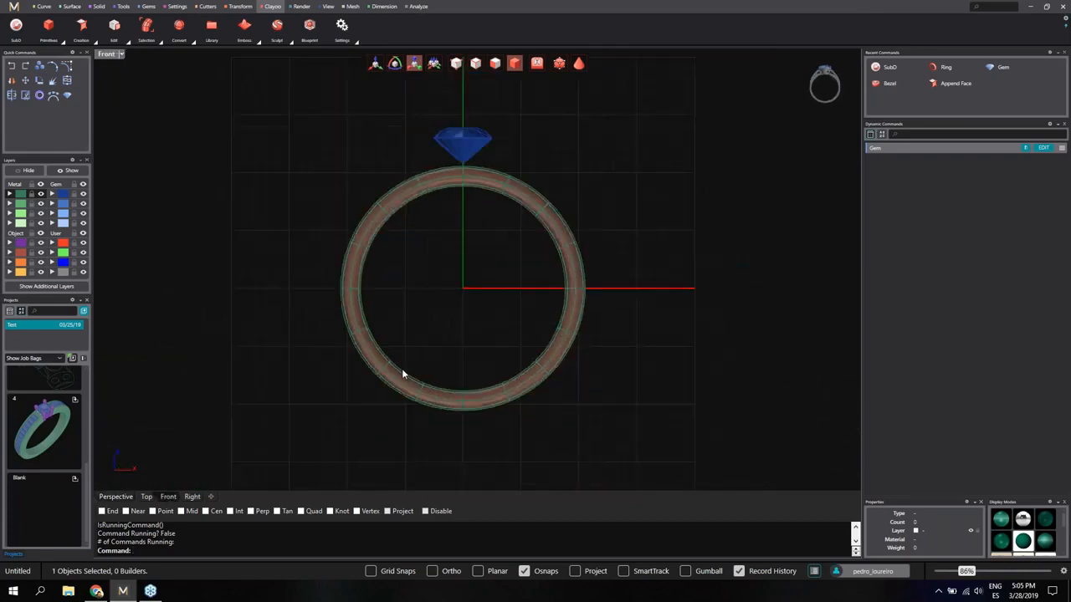
click(495, 67)
drag(313, 139, 452, 420)
scroll(458, 242, up, 2)
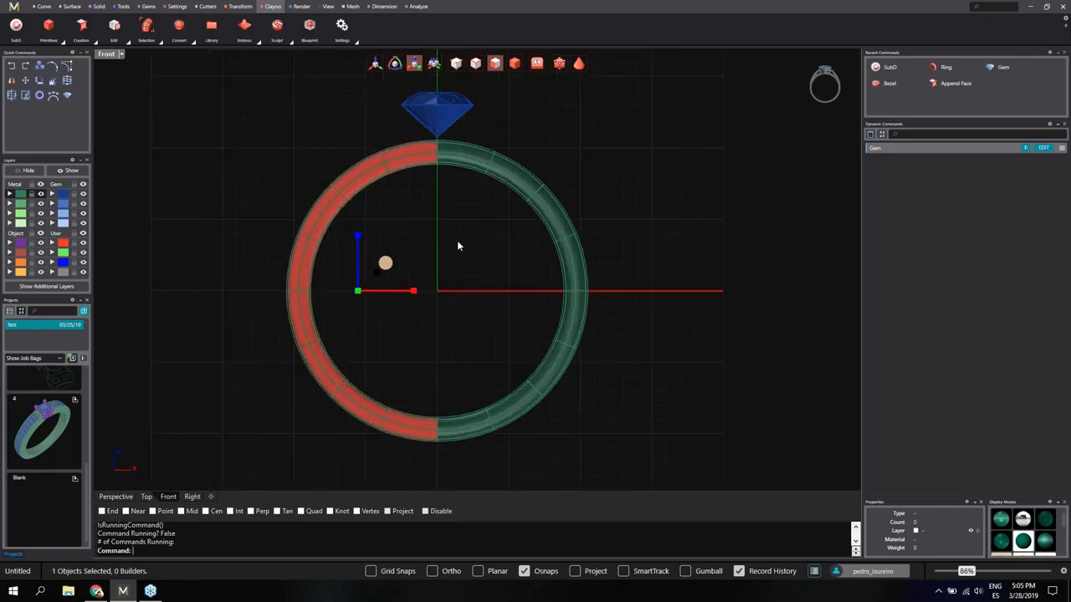
key(Delete)
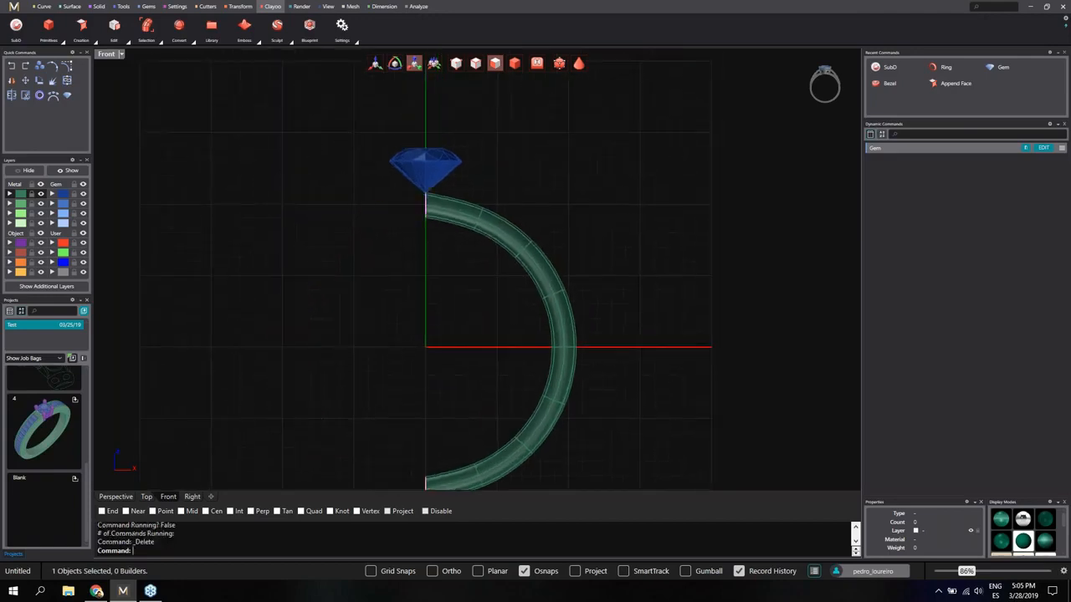
Delete the topmost face segment of the remaining half band, directly beside the gem's tip
scroll(453, 226, up, 2)
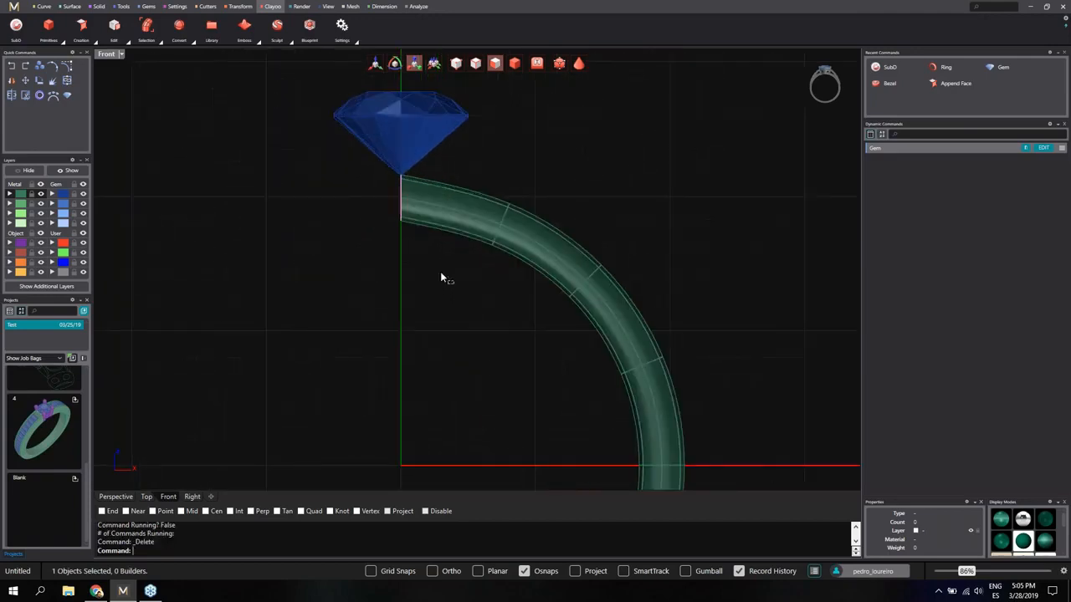
drag(451, 281, 418, 184)
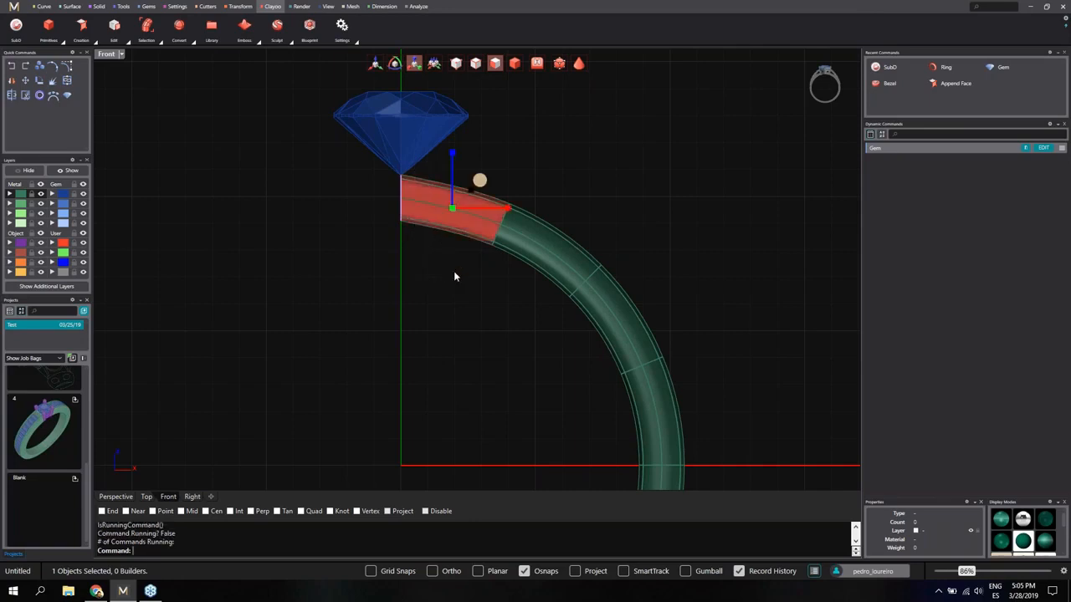
key(Delete)
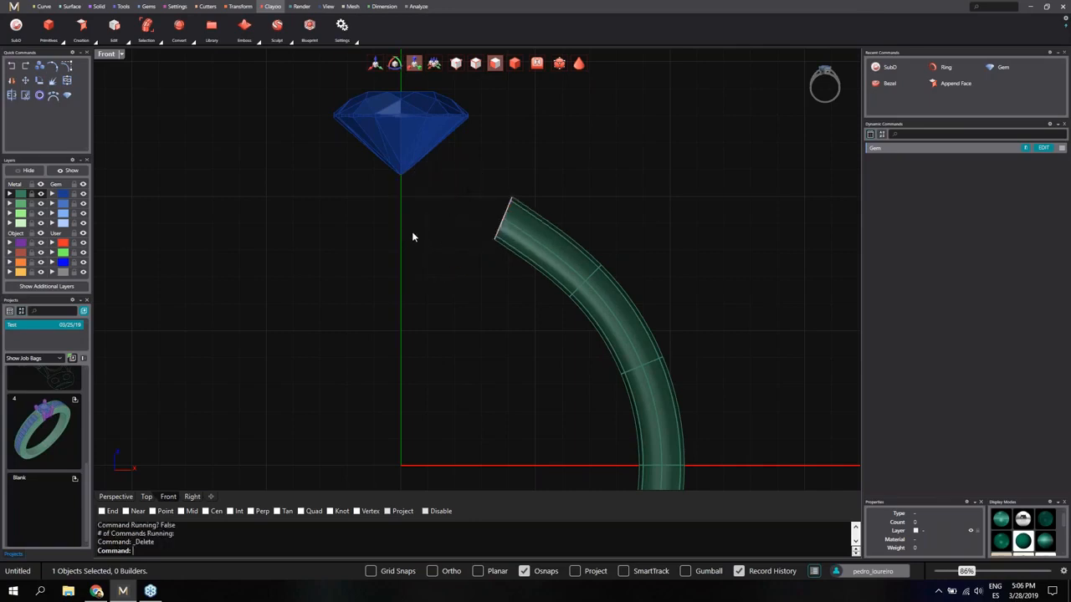
scroll(411, 231, down, 2)
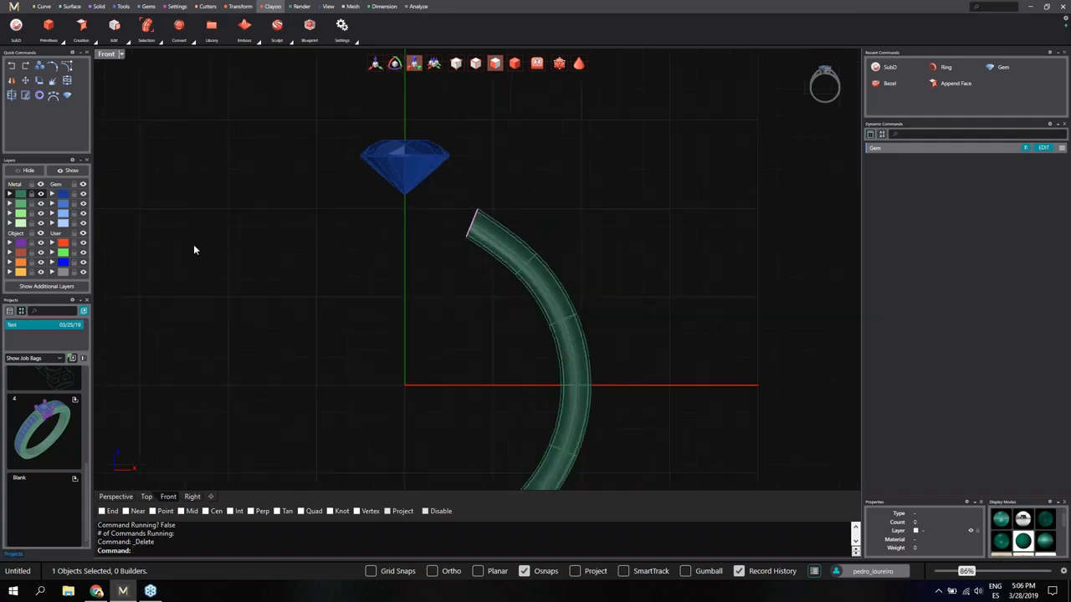
Show the hidden bezel piece again and switch to the Perspective view
click(71, 169)
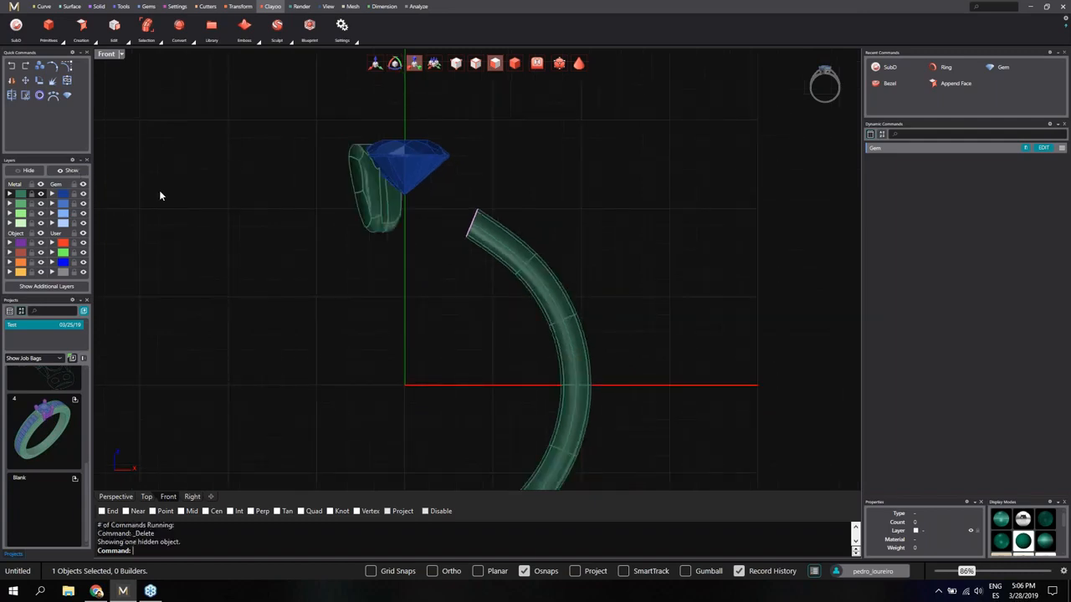
click(128, 497)
right_drag(402, 310, 443, 195)
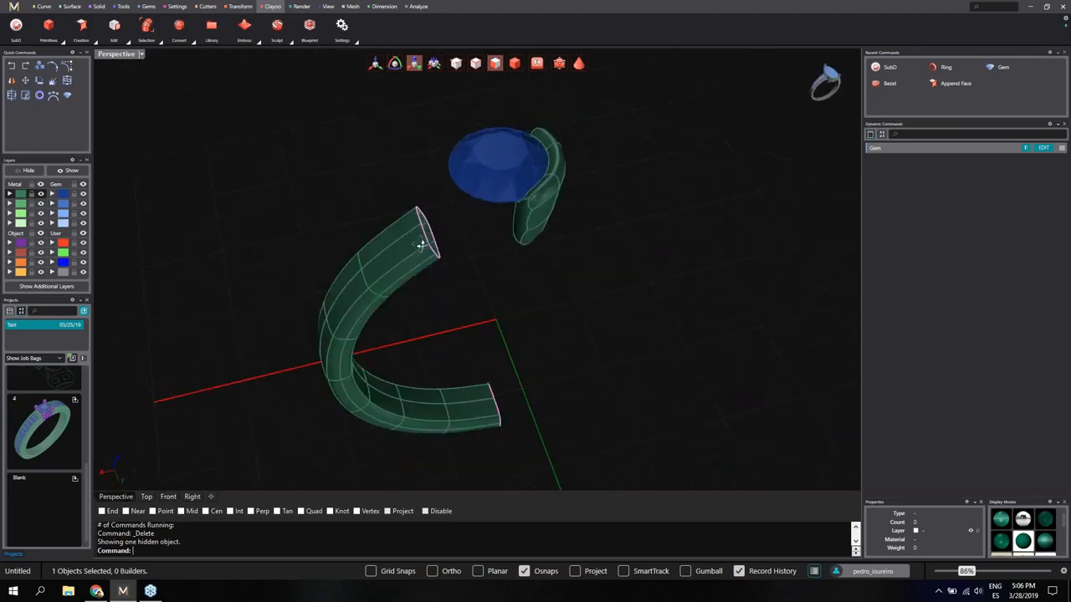
Close the open end of the half band nearest the gem with Append Face on its boundary edge loop
scroll(443, 196, up, 5)
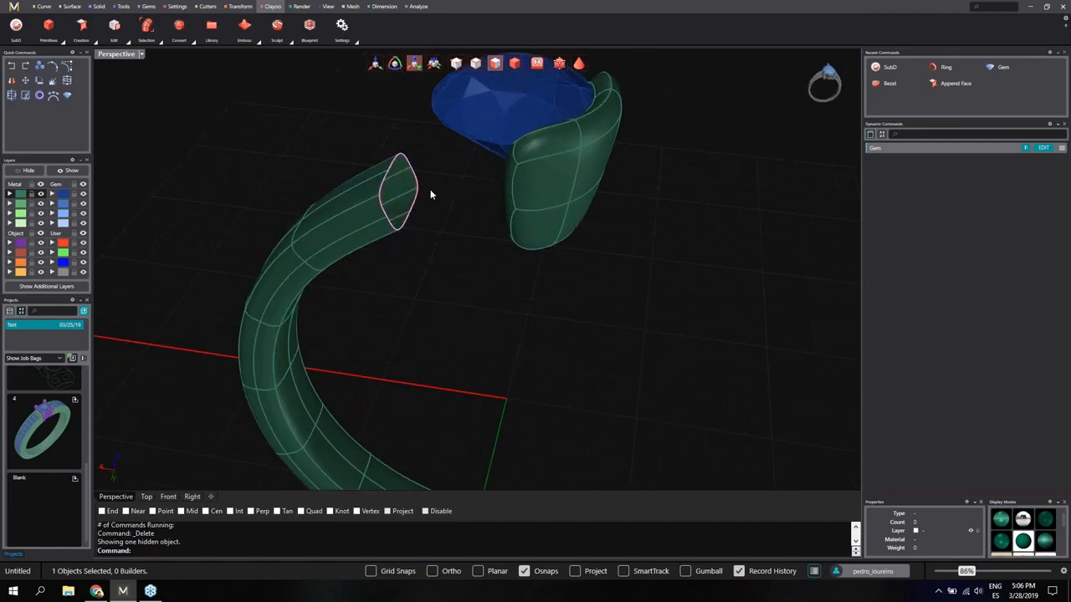
scroll(430, 171, up, 4)
right_drag(430, 169, 440, 120)
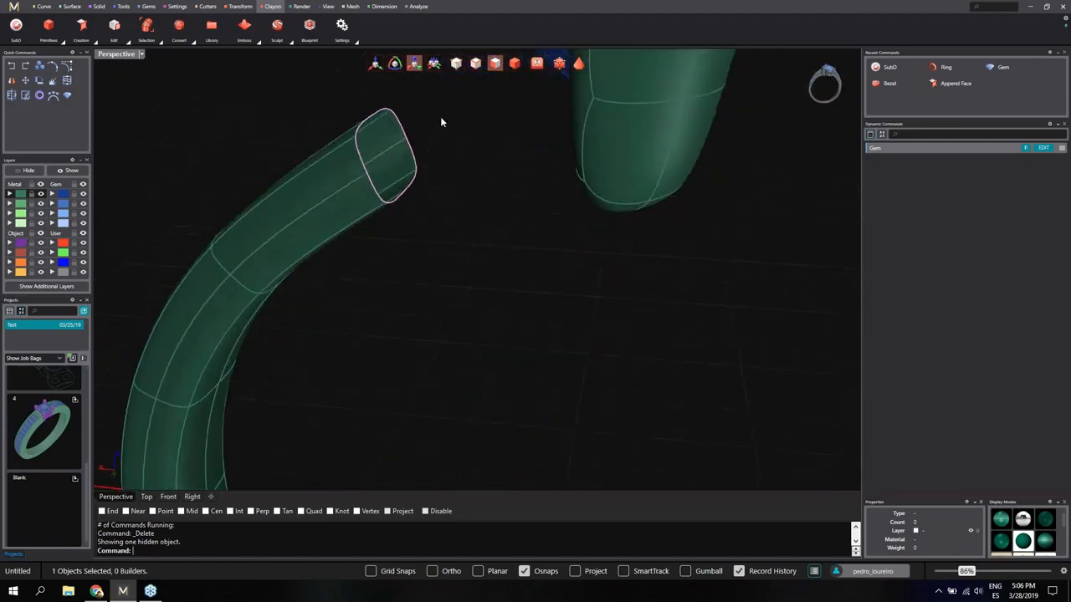
click(475, 63)
click(411, 159)
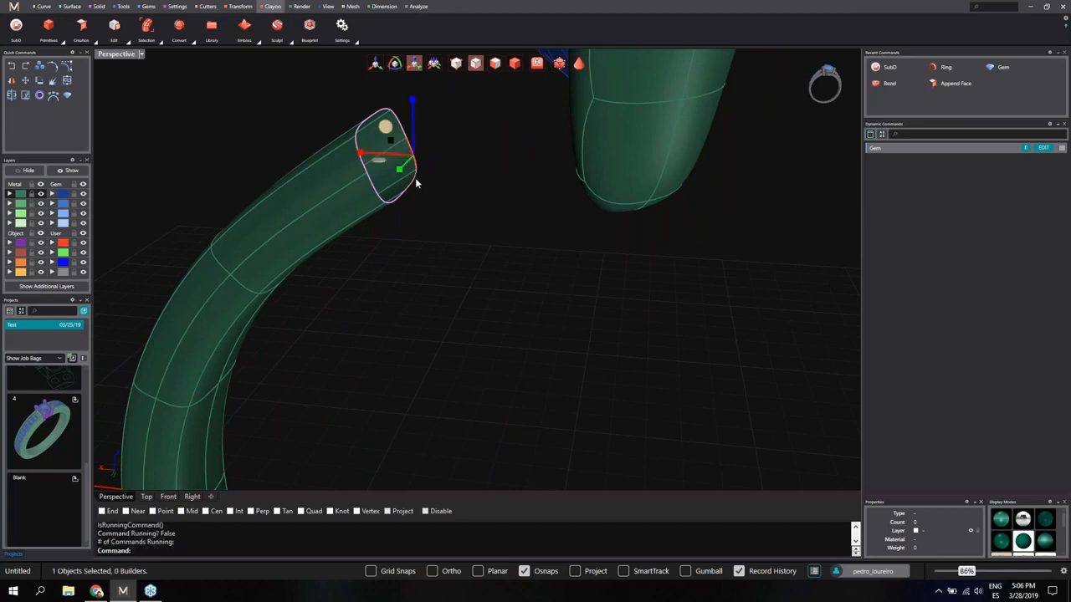
double_click(416, 180)
right_drag(455, 204, 481, 236)
click(96, 42)
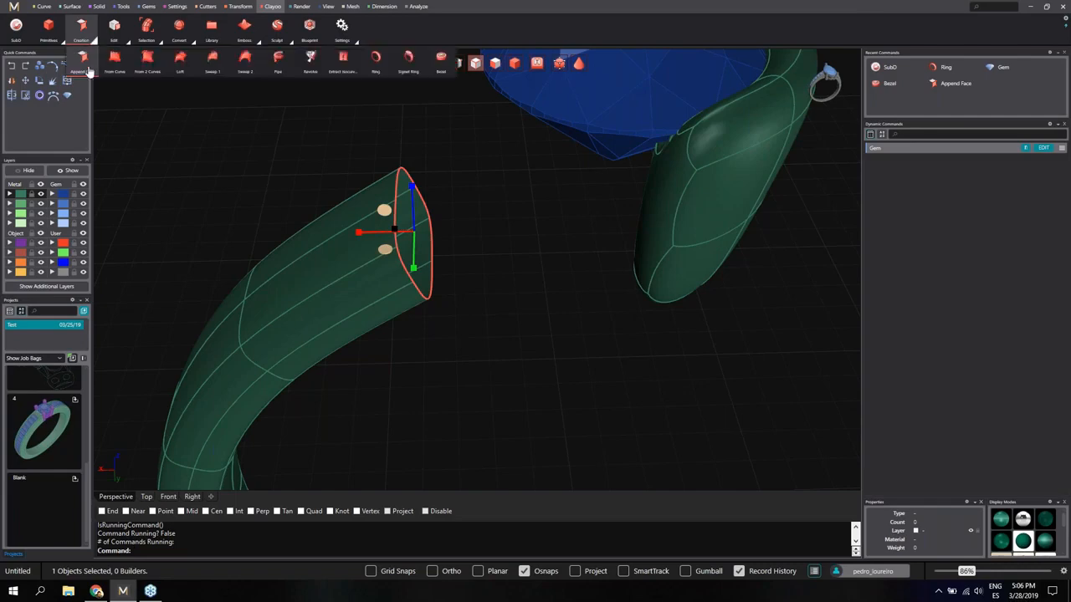
click(88, 68)
Select the new end cap of the half band and move it slightly sideways along the positive Y axis
right_drag(284, 222, 462, 228)
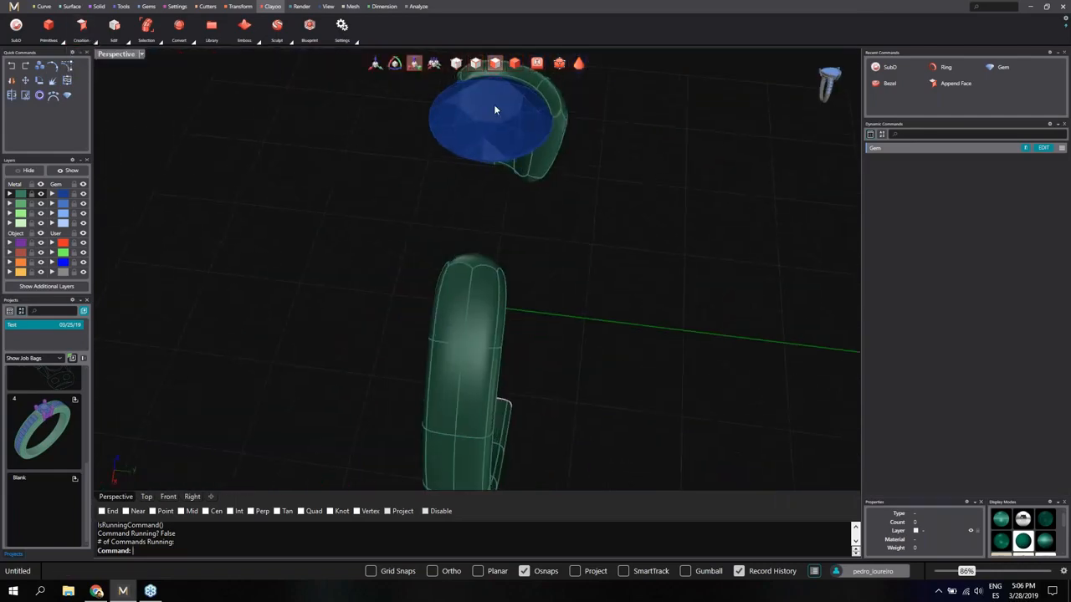
click(484, 255)
right_drag(505, 282, 371, 172)
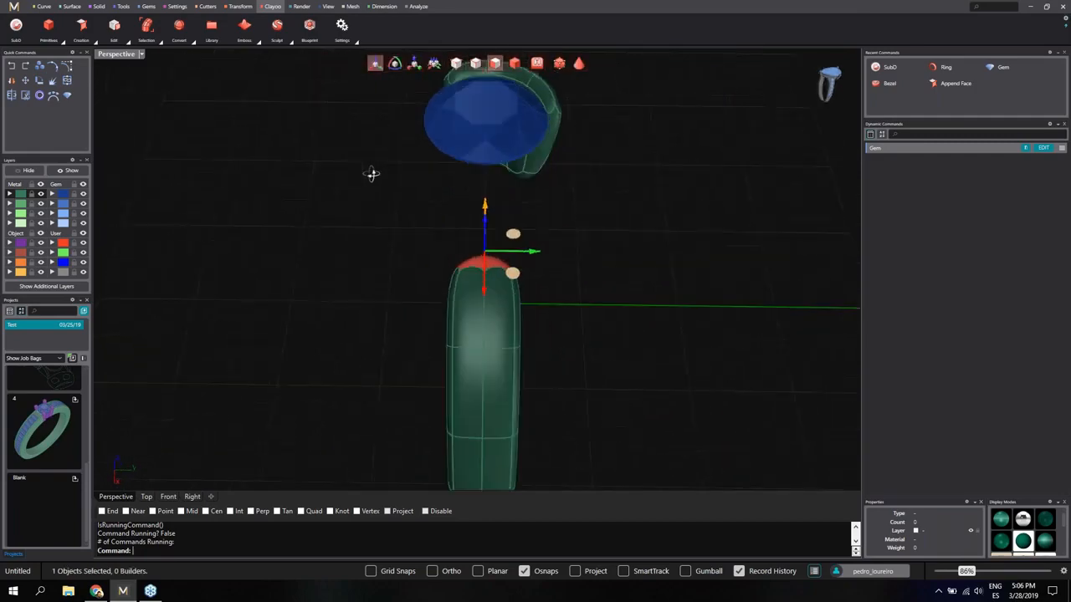
drag(531, 259, 559, 260)
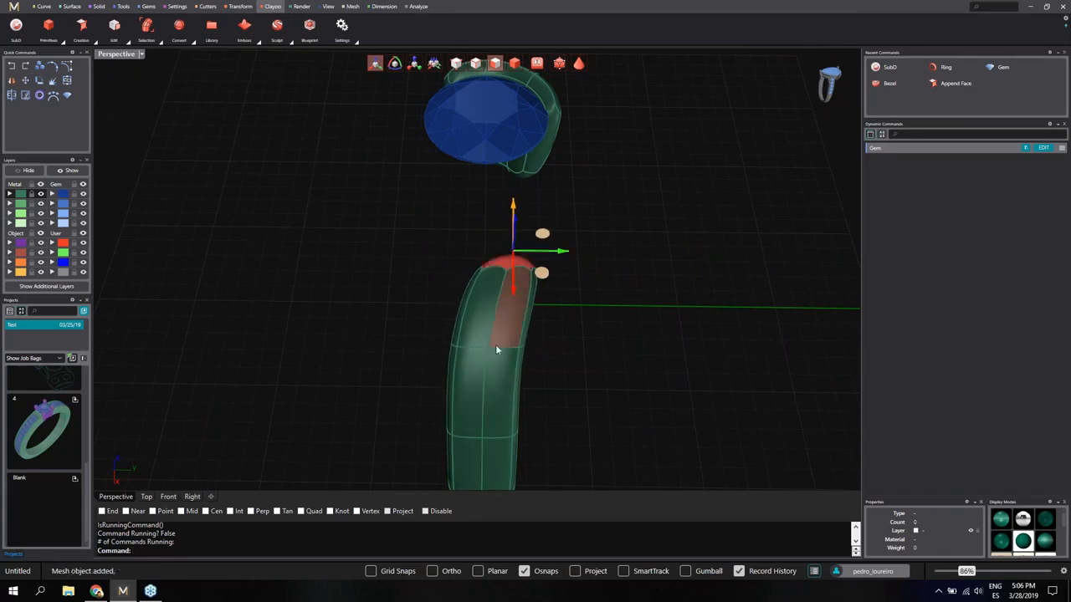
Shift the next cross-section edge loop below the cap slightly along the Y axis to follow the bend
right_drag(496, 347, 480, 76)
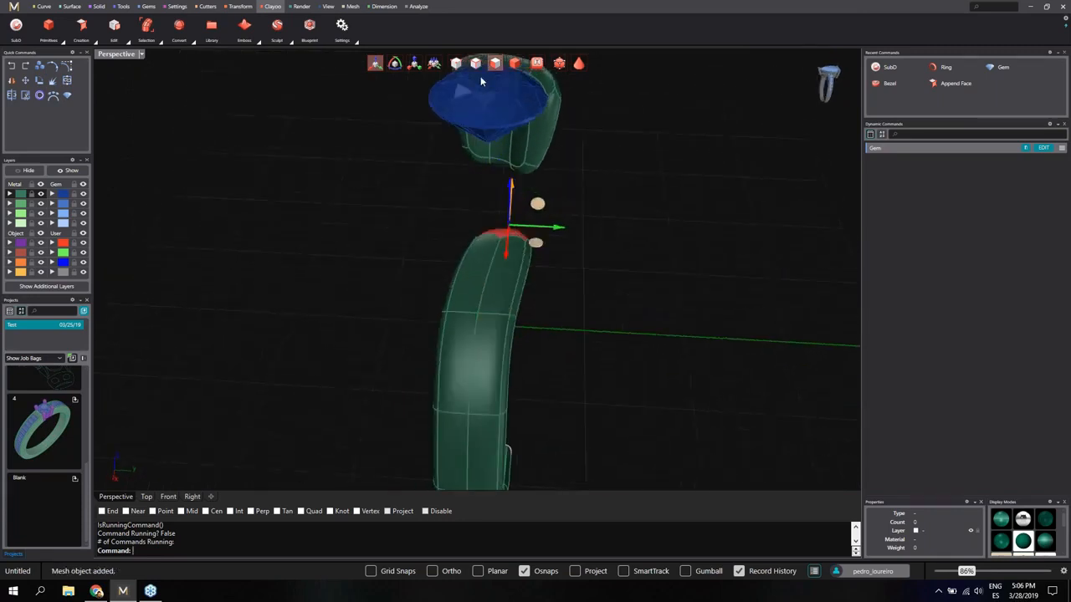
drag(402, 287, 531, 321)
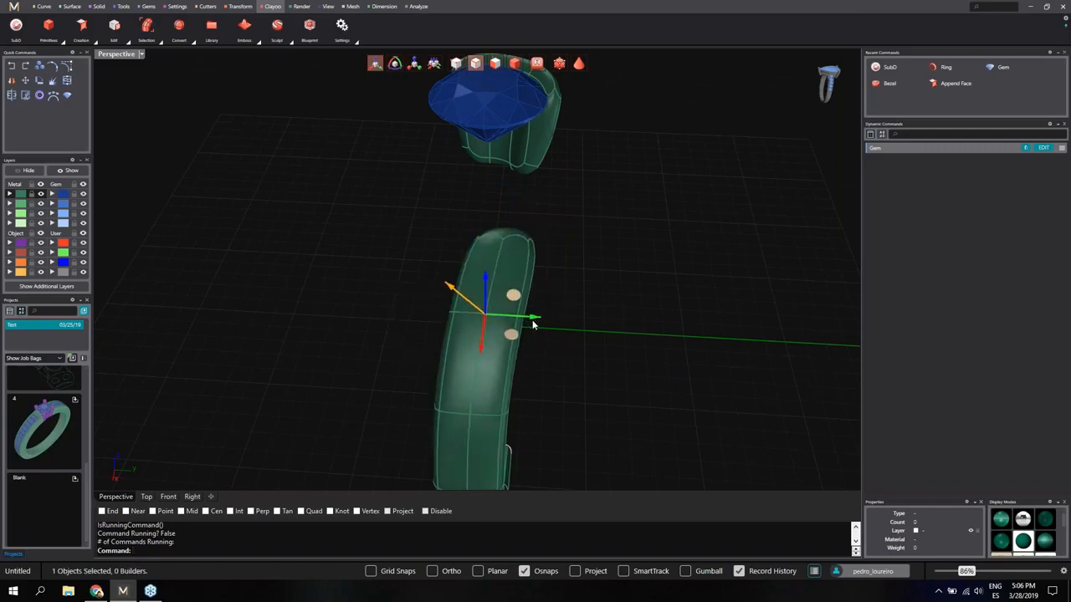
right_drag(467, 310, 494, 70)
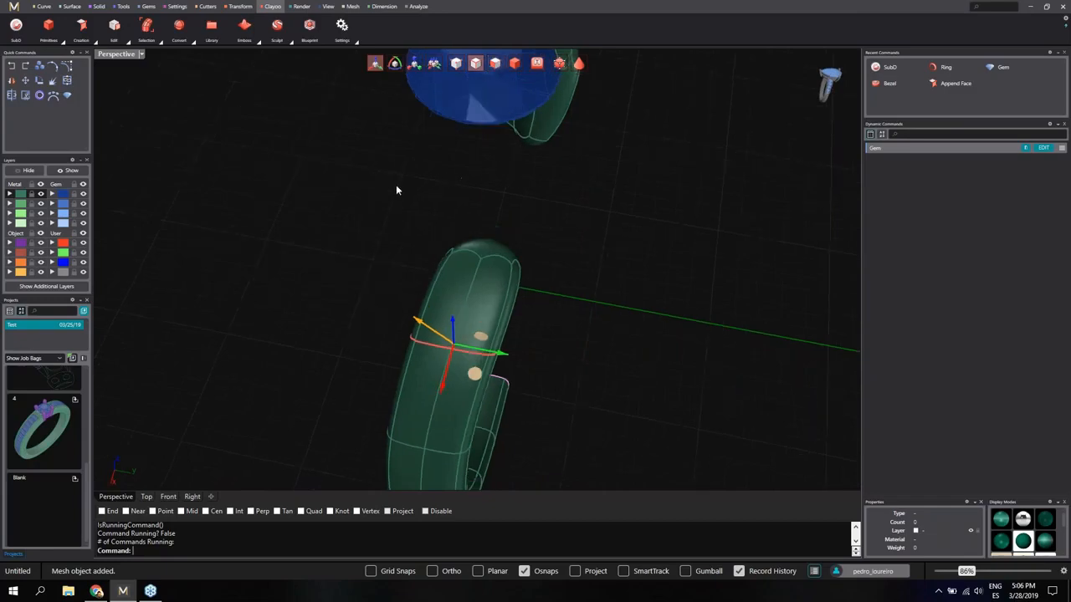
Select the edge loop bordering the band's end cap and scale it slightly
drag(395, 184, 487, 258)
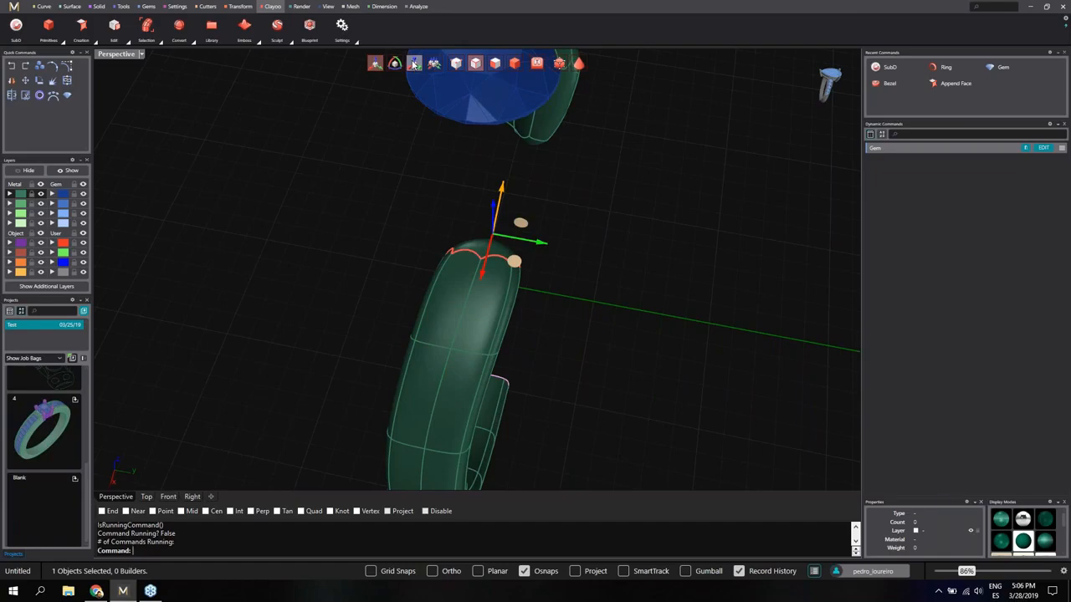
click(414, 64)
right_drag(492, 275, 585, 291)
drag(558, 243, 547, 246)
right_drag(552, 314, 494, 247)
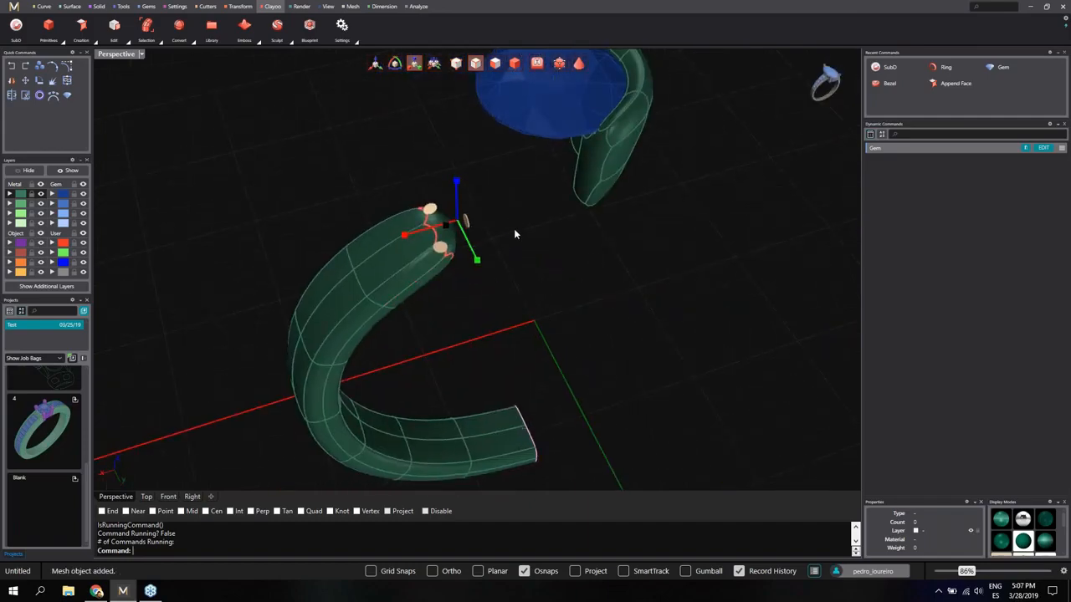
Bridge the band's end cap to the facing end cap of the bezel piece in Linear mode with 1 segment
click(498, 66)
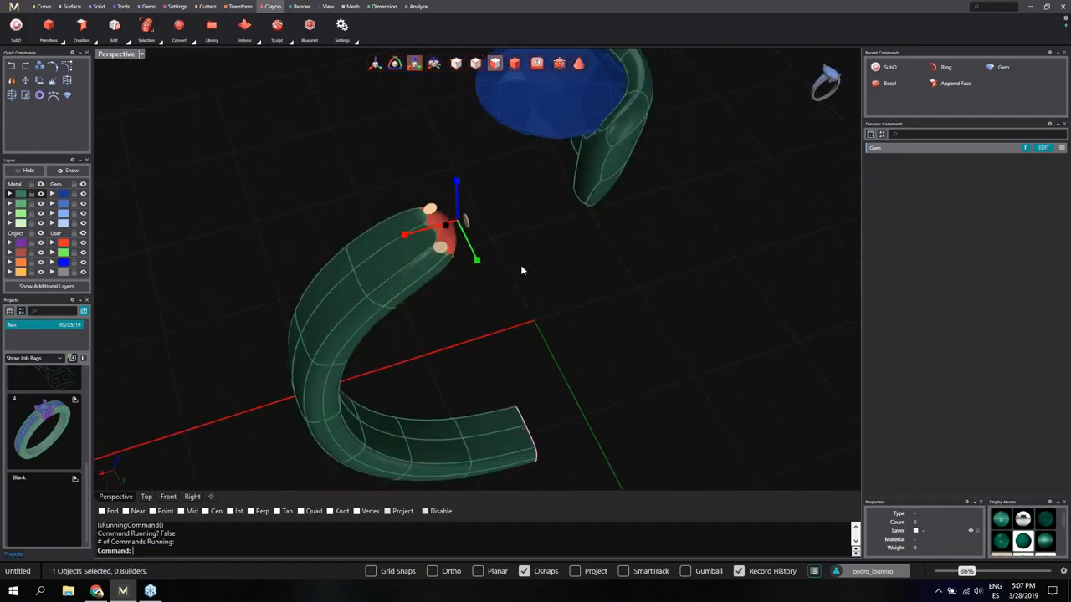
right_drag(521, 270, 458, 217)
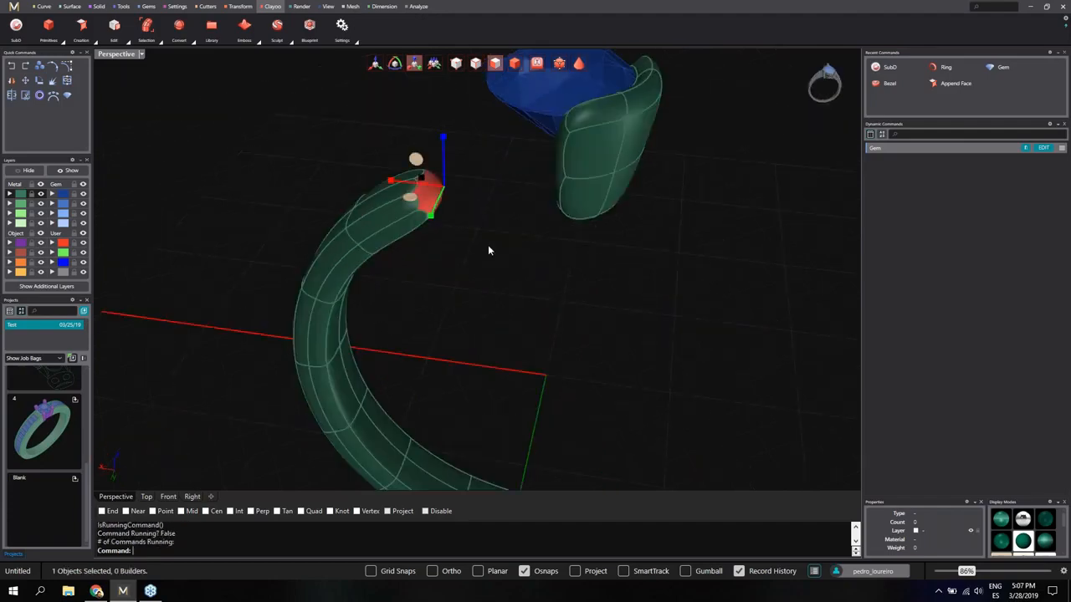
right_drag(489, 250, 536, 284)
shift+click(591, 181)
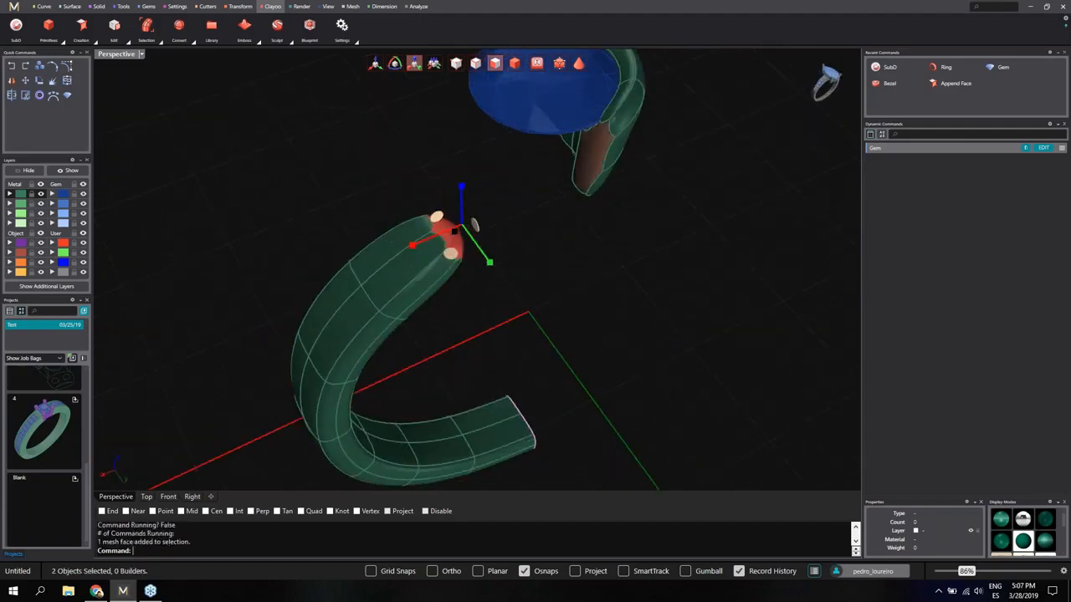
right_drag(606, 260, 523, 242)
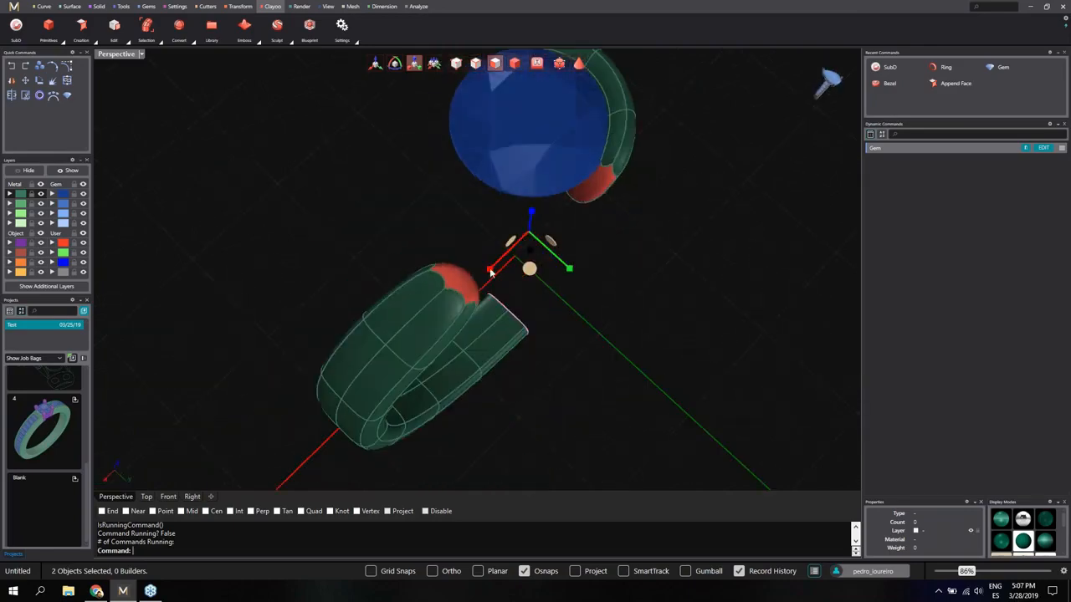
right_drag(385, 280, 418, 247)
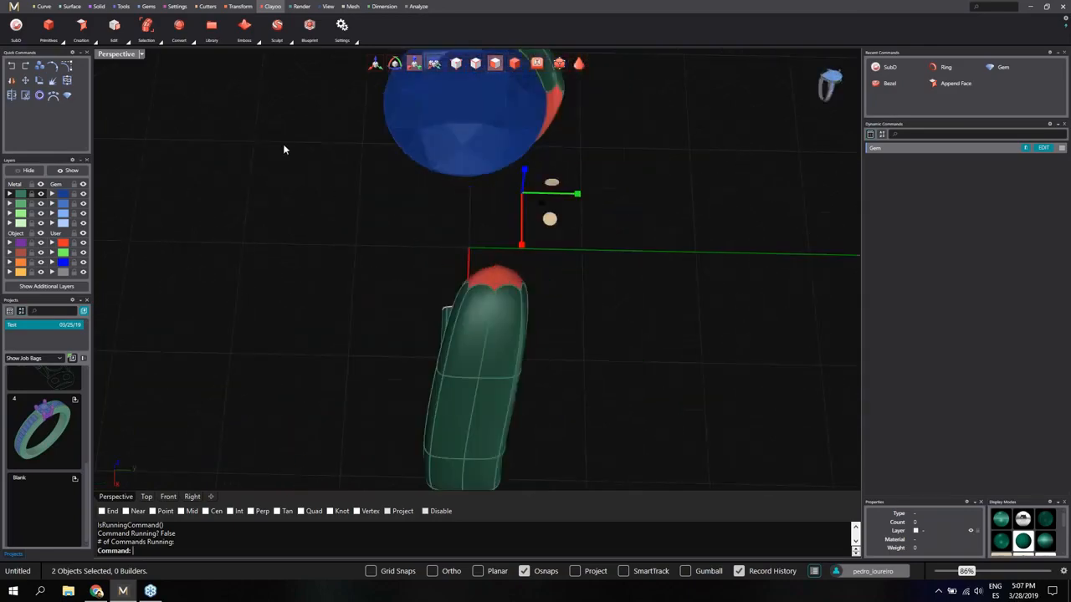
click(126, 40)
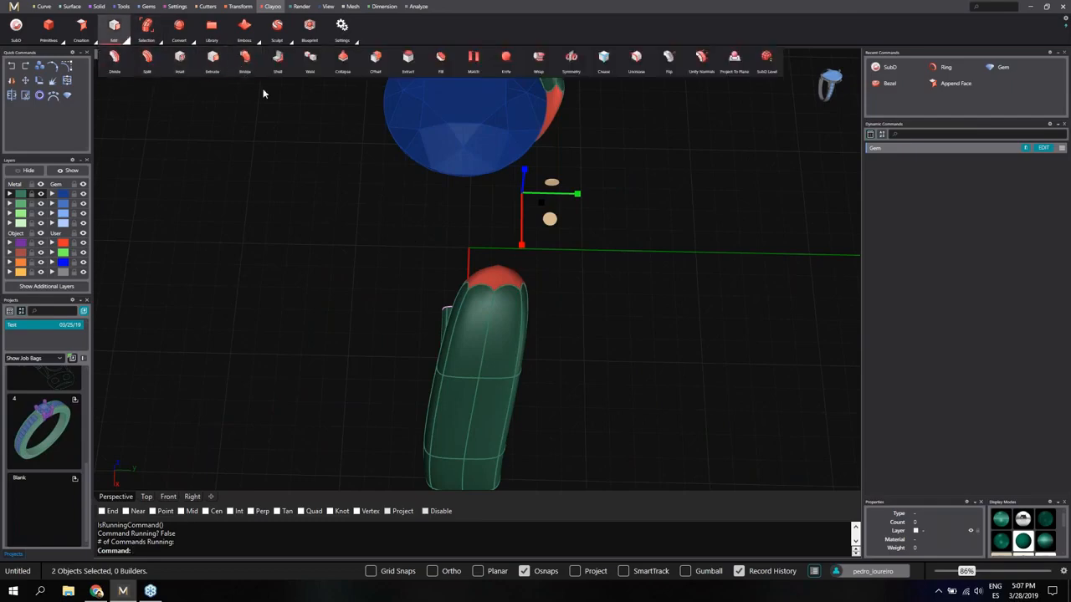
click(247, 65)
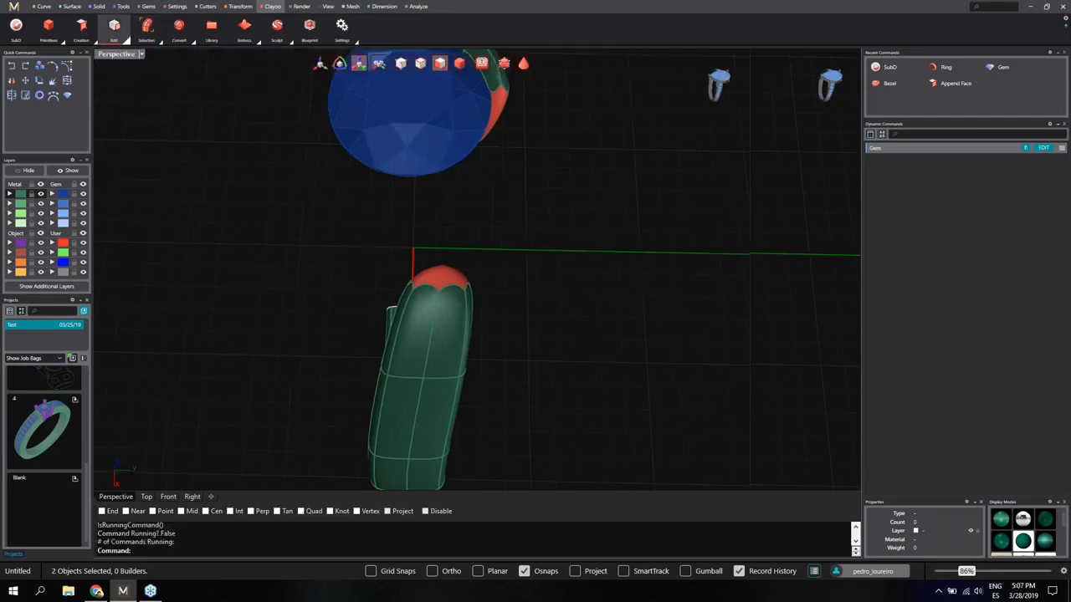
right_drag(565, 277, 534, 253)
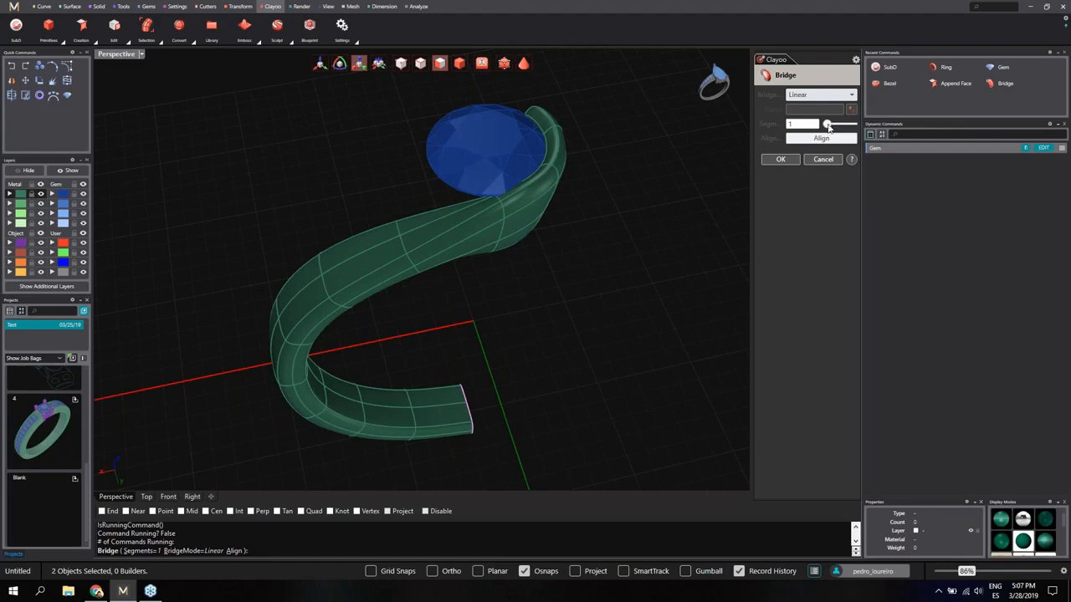
drag(828, 126, 826, 125)
right_drag(535, 284, 589, 264)
right_click(588, 261)
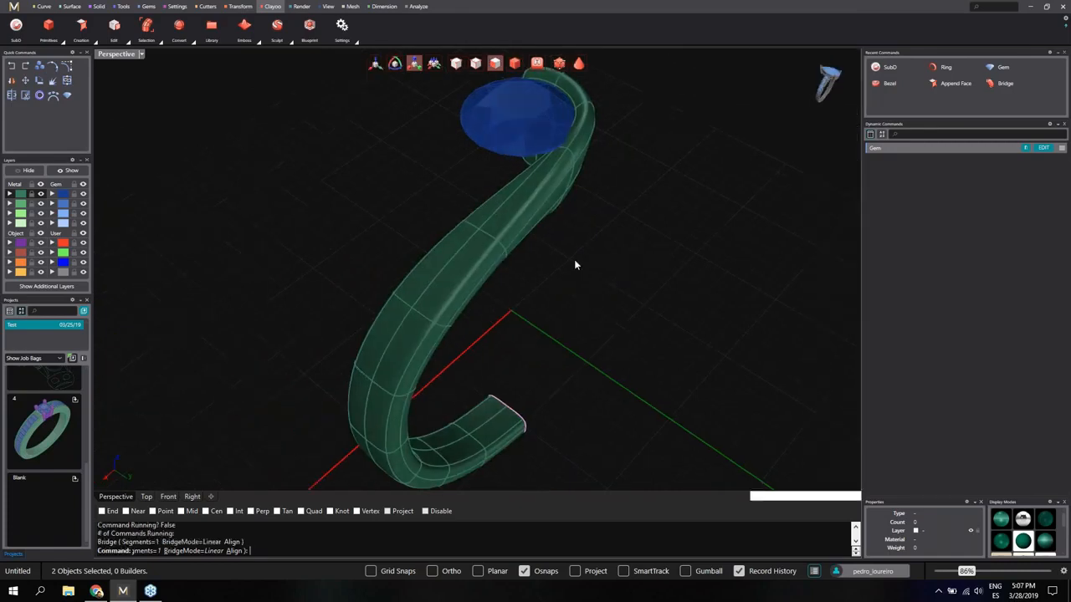
Select the whole bridged half ring as an object and make a copy rotated -180 degrees about the origin
right_drag(409, 245, 504, 279)
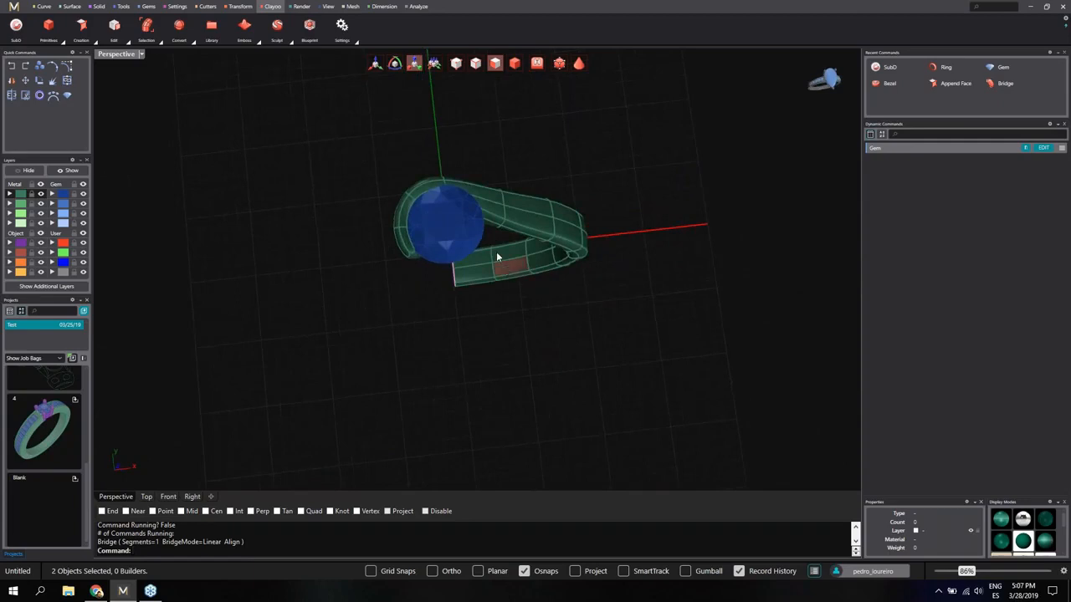
scroll(485, 235, up, 2)
right_drag(550, 323, 536, 297)
mouse_move(449, 247)
right_down()
mouse_move(454, 279)
mouse_move(483, 266)
mouse_move(463, 285)
mouse_move(470, 249)
right_up()
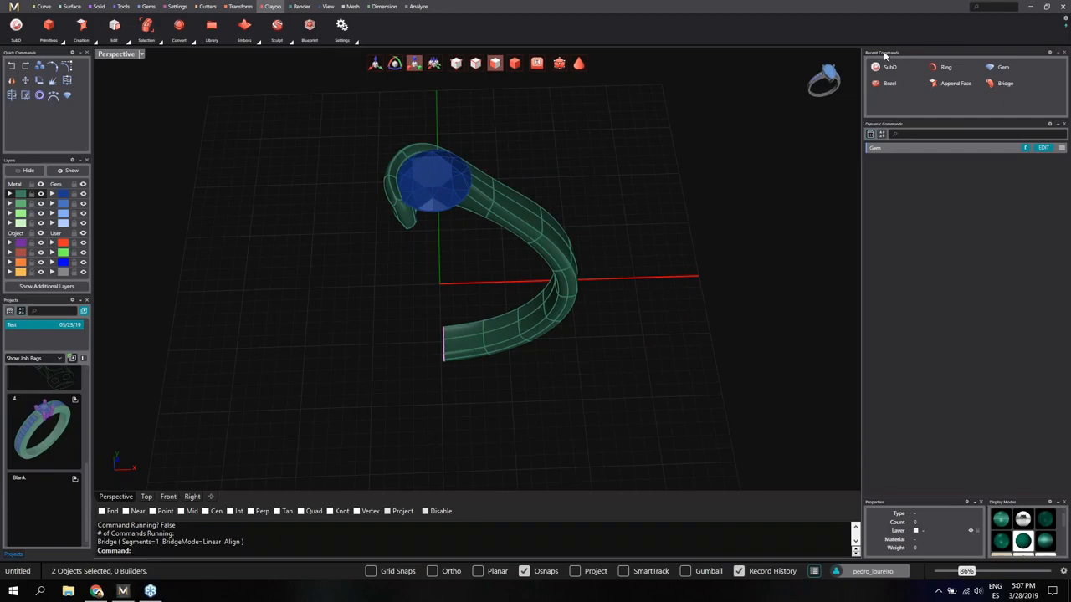
right_drag(638, 266, 467, 278)
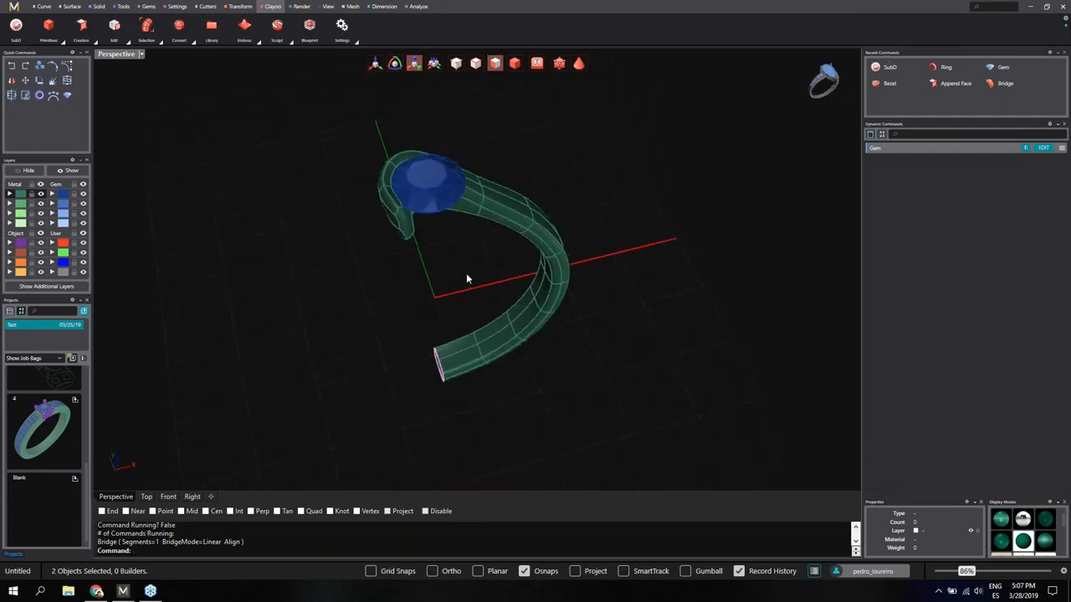
click(514, 65)
click(501, 191)
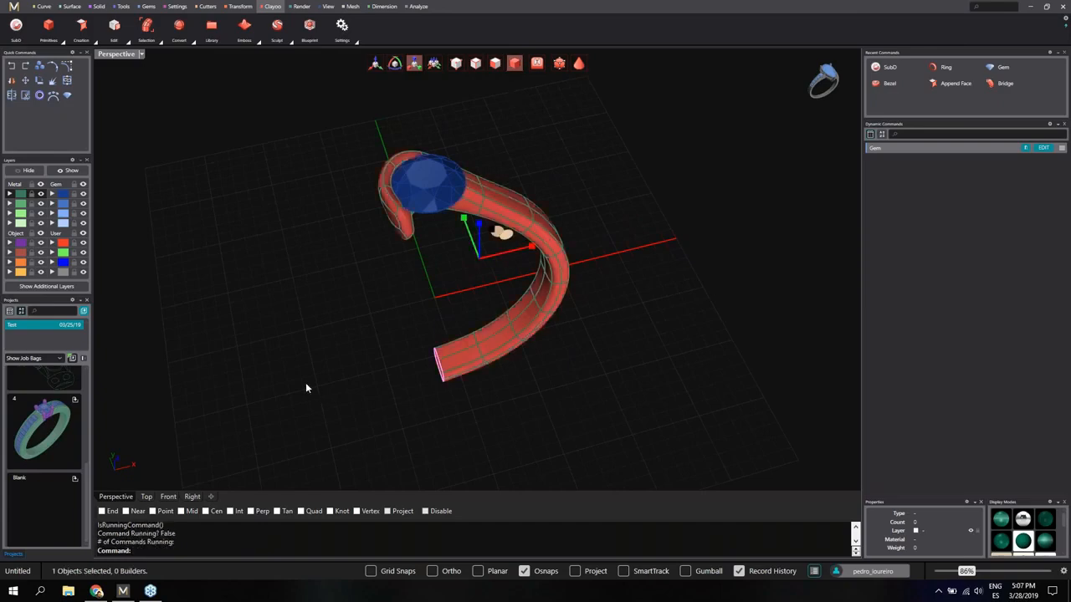
text(rotate)
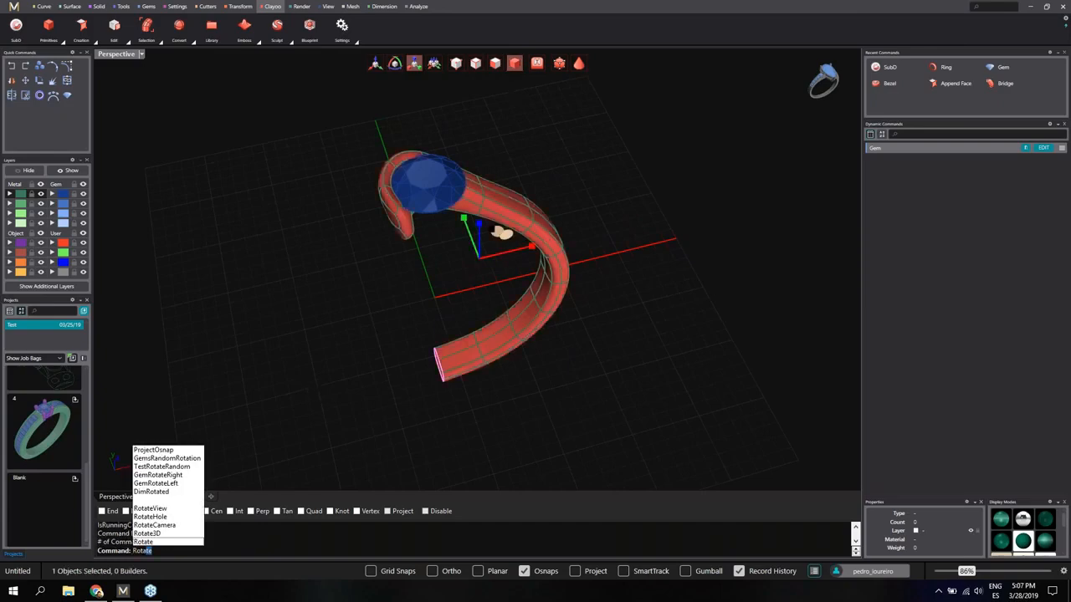
key(Return)
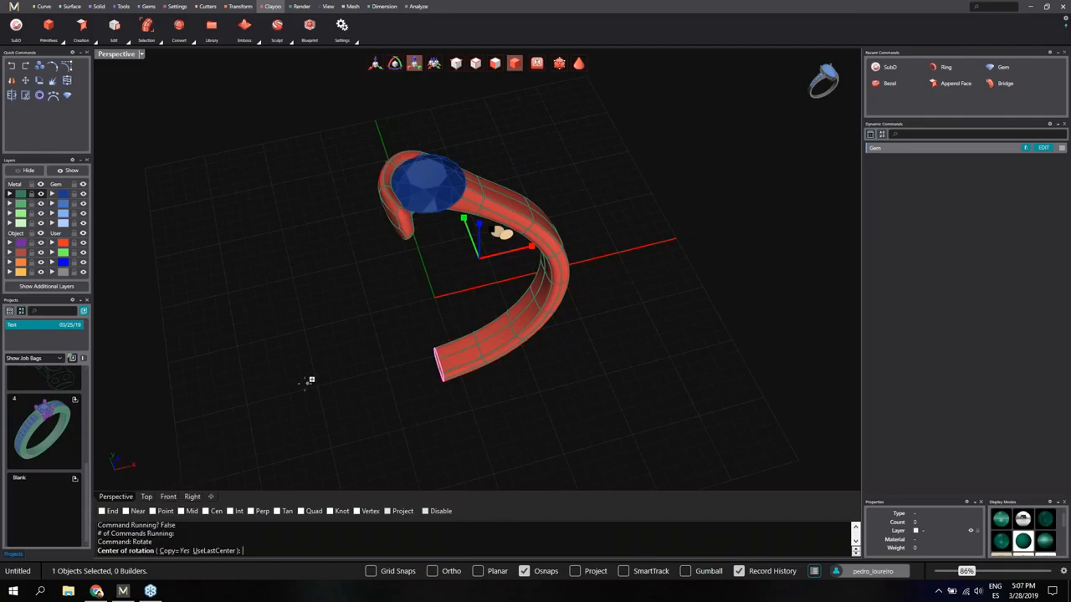
text(0)
key(Return)
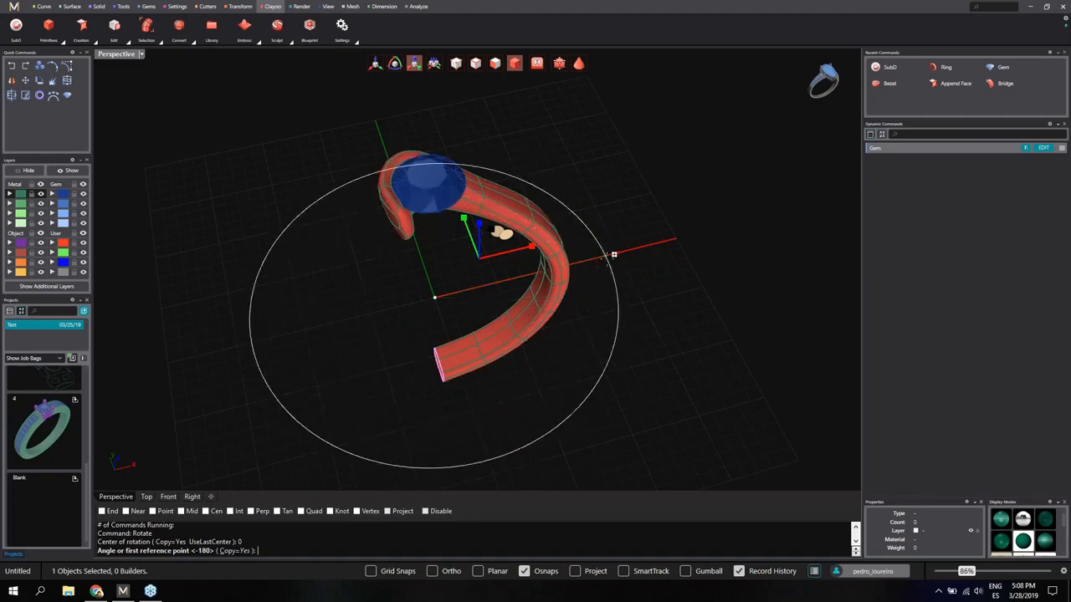
click(605, 255)
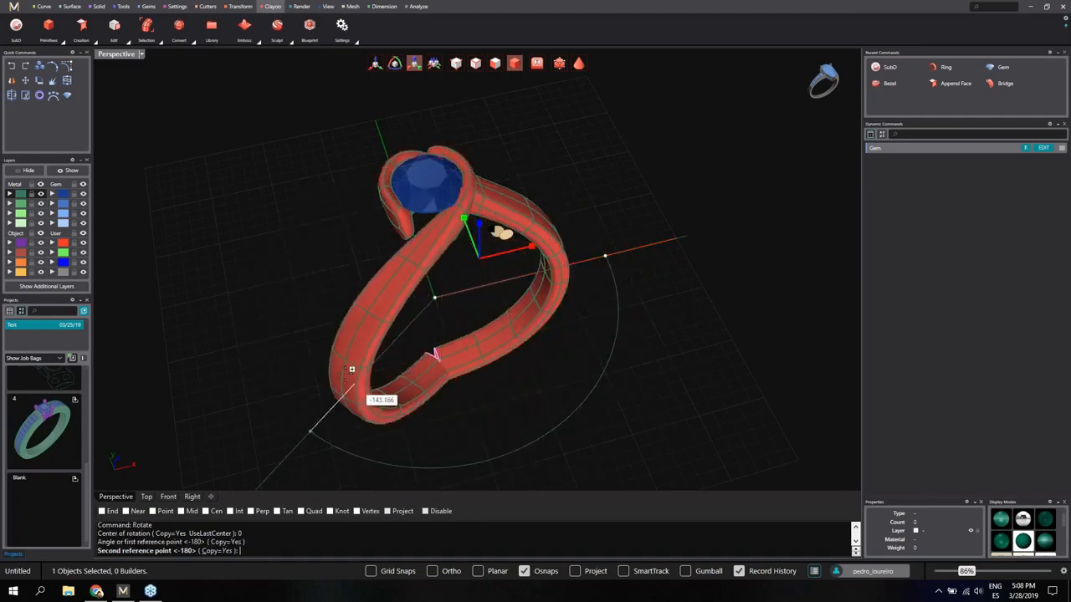
click(323, 318)
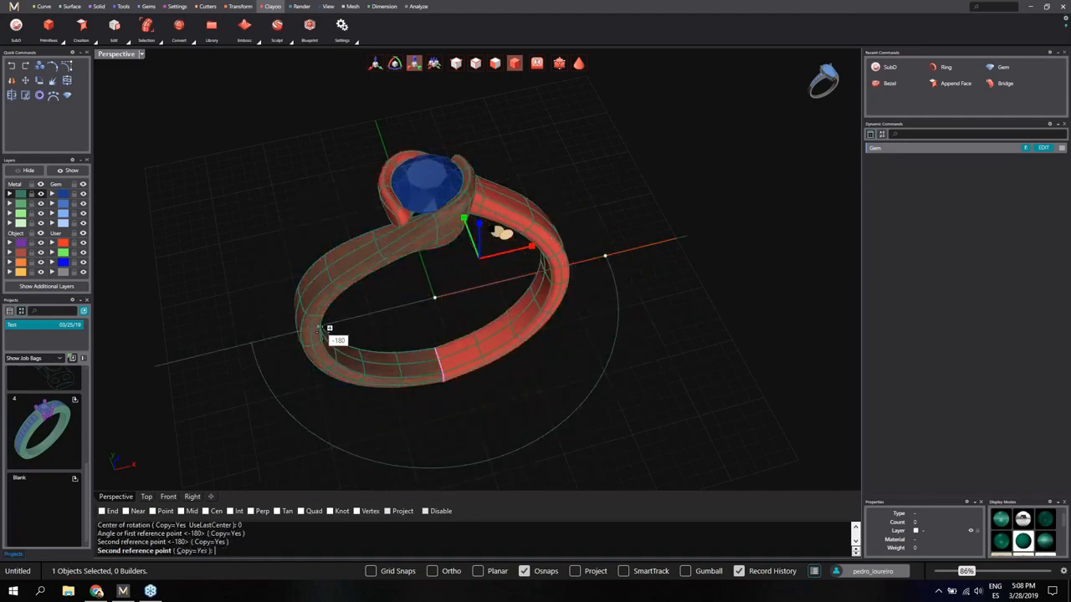
right_click(389, 322)
Clear the selection and examine the seam where the two ring halves meet at the base of the band
mouse_move(400, 322)
right_down()
mouse_move(423, 338)
mouse_move(401, 339)
right_up()
click(477, 375)
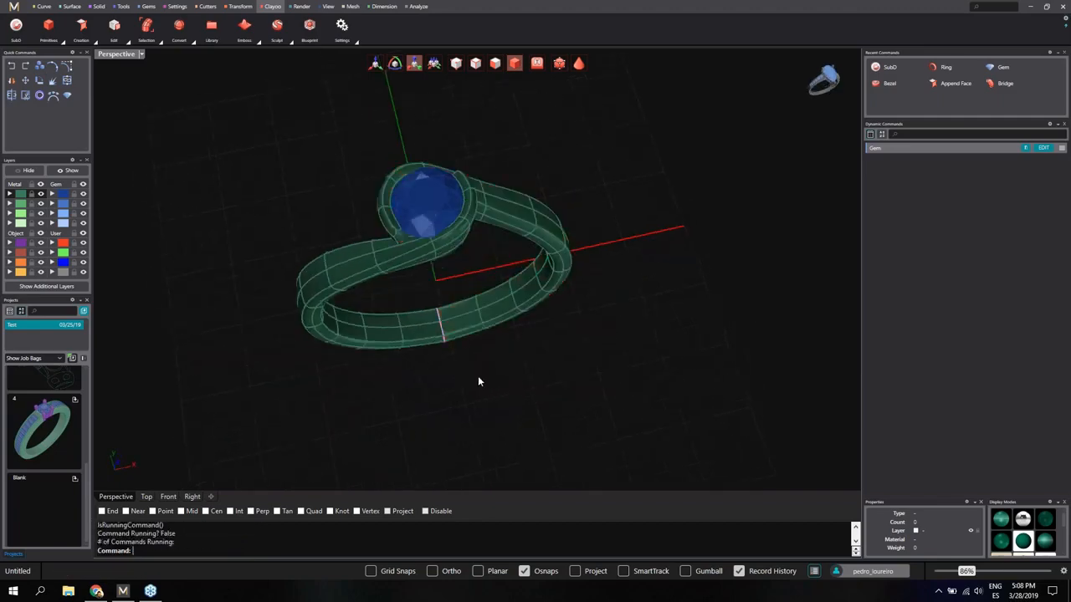
right_drag(478, 375, 459, 304)
scroll(449, 343, down, 6)
scroll(445, 417, up, 10)
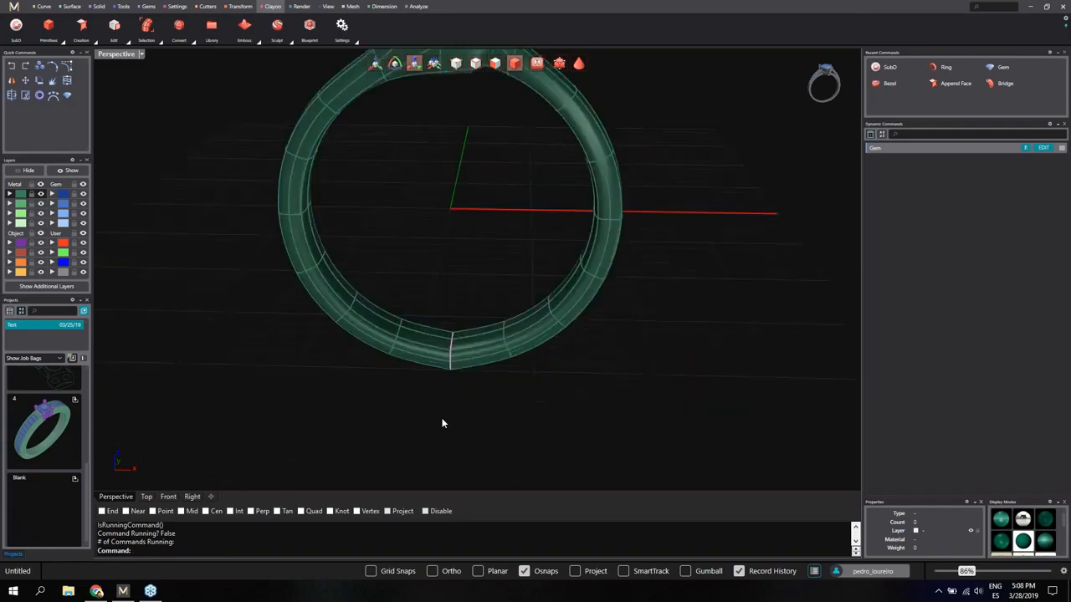
right_drag(442, 423, 448, 378)
scroll(450, 384, down, 5)
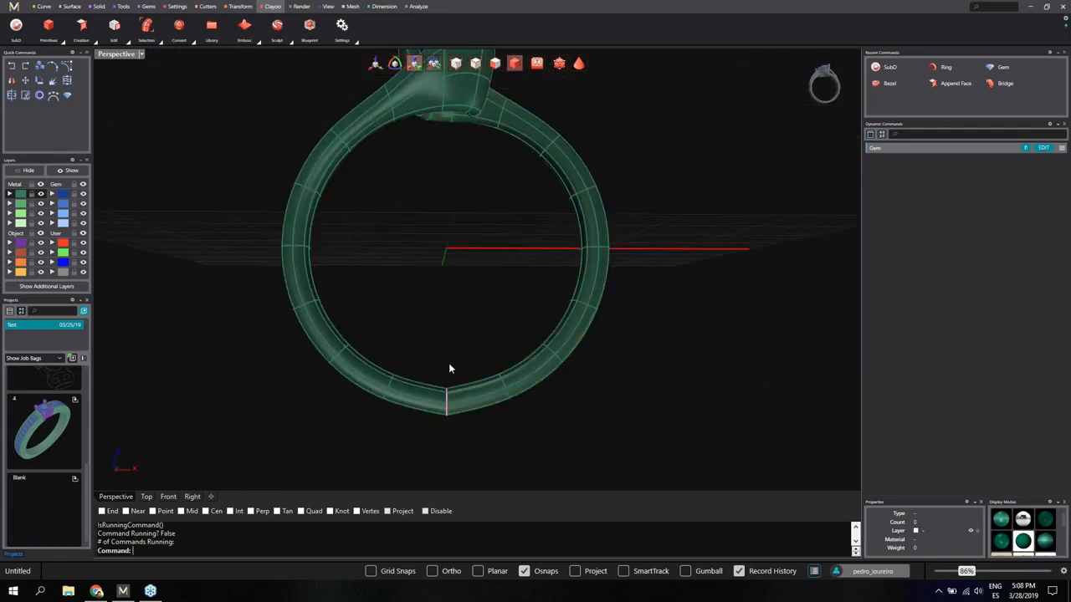
Weld the points along the seam at the base of the band to join the two ring halves
scroll(461, 428, up, 5)
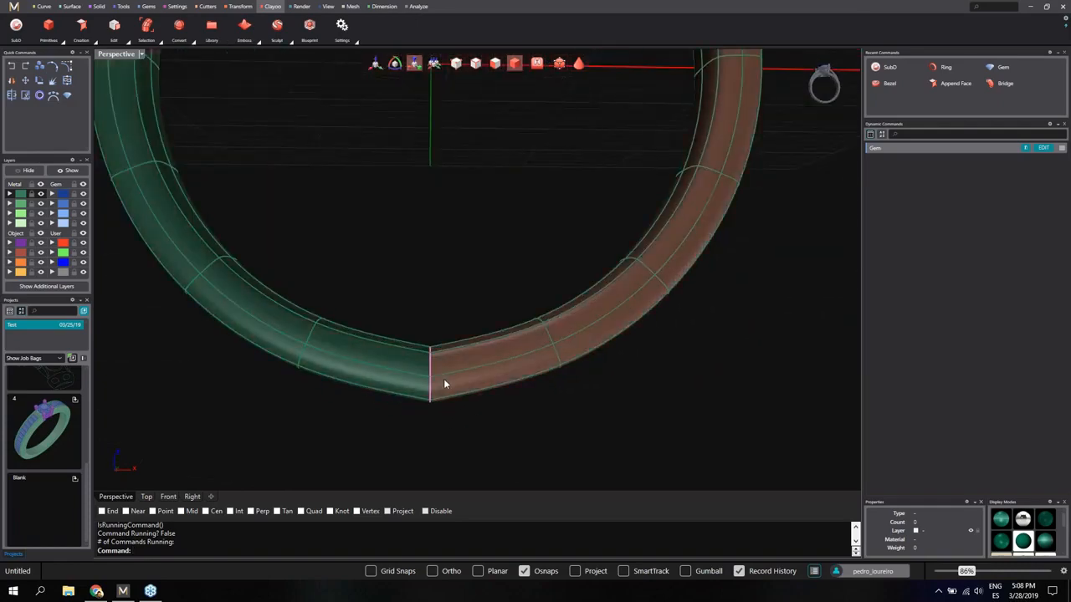
right_drag(443, 378, 402, 404)
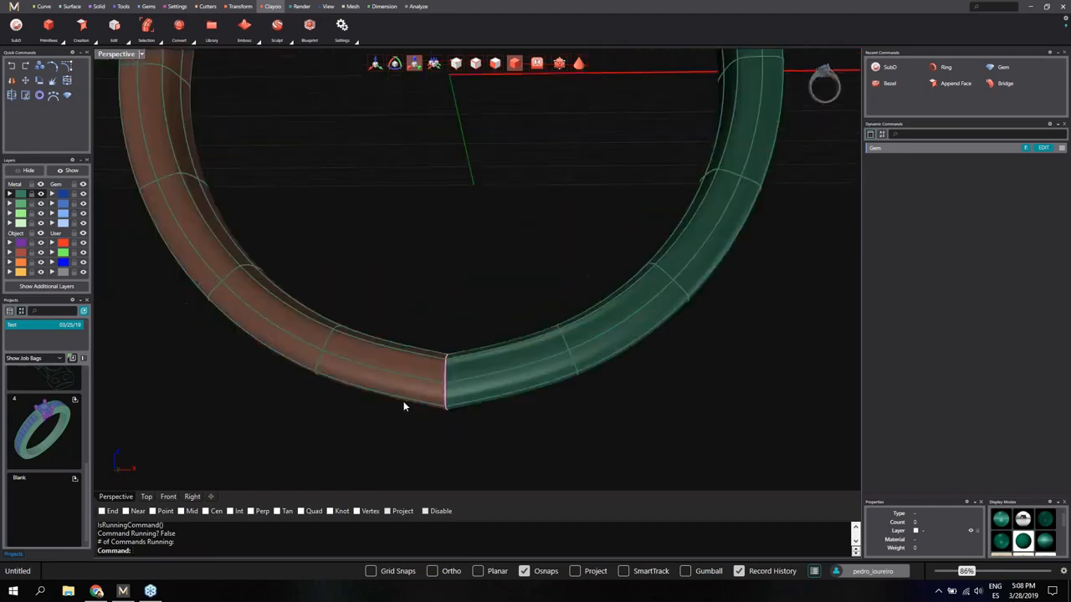
scroll(402, 404, down, 4)
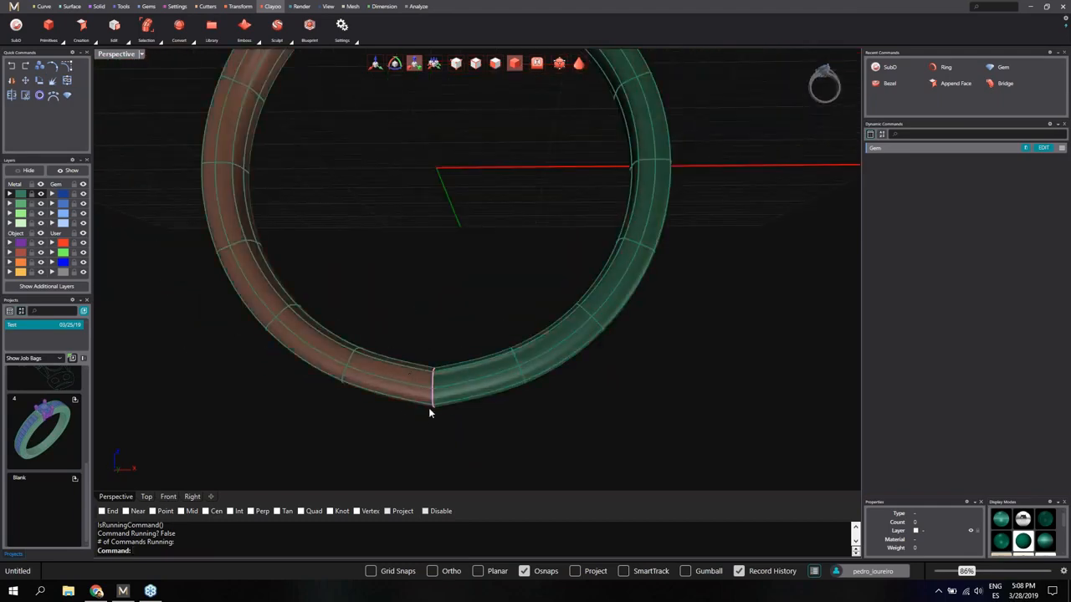
scroll(430, 416, down, 4)
scroll(431, 416, up, 5)
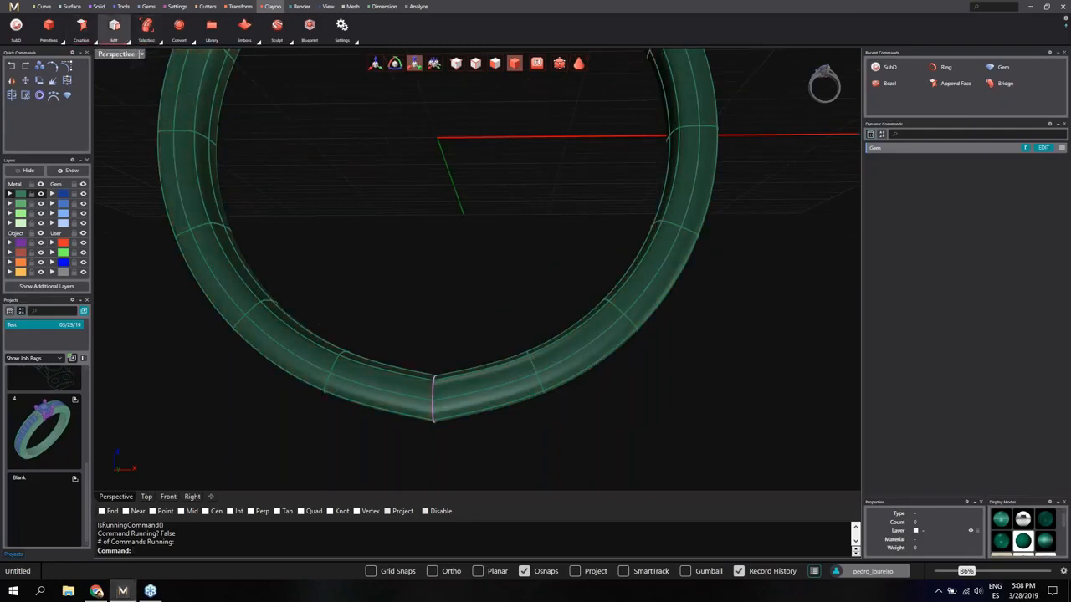
click(114, 27)
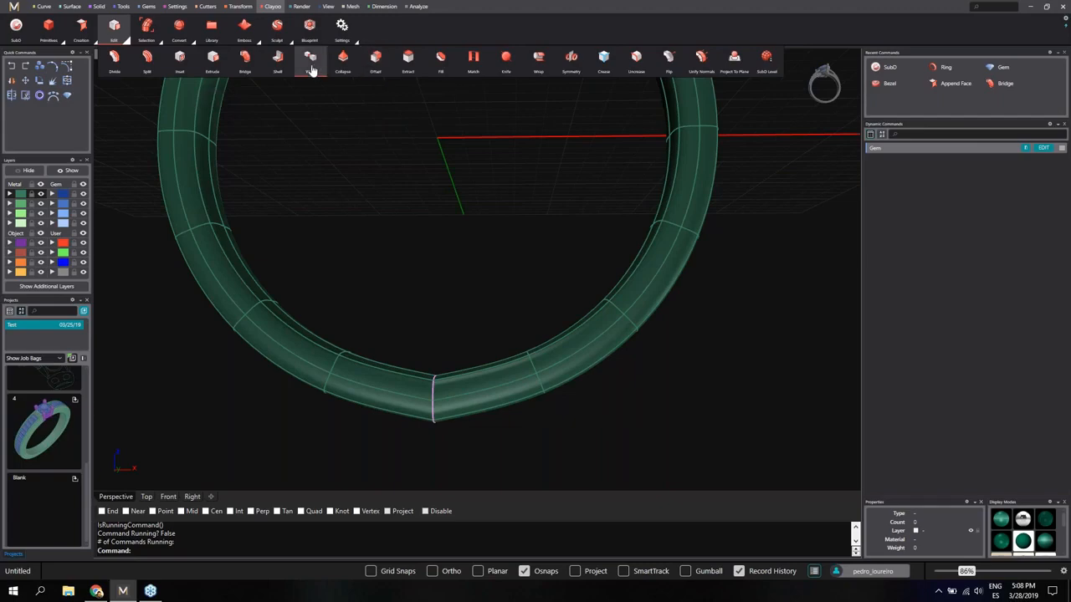
click(310, 59)
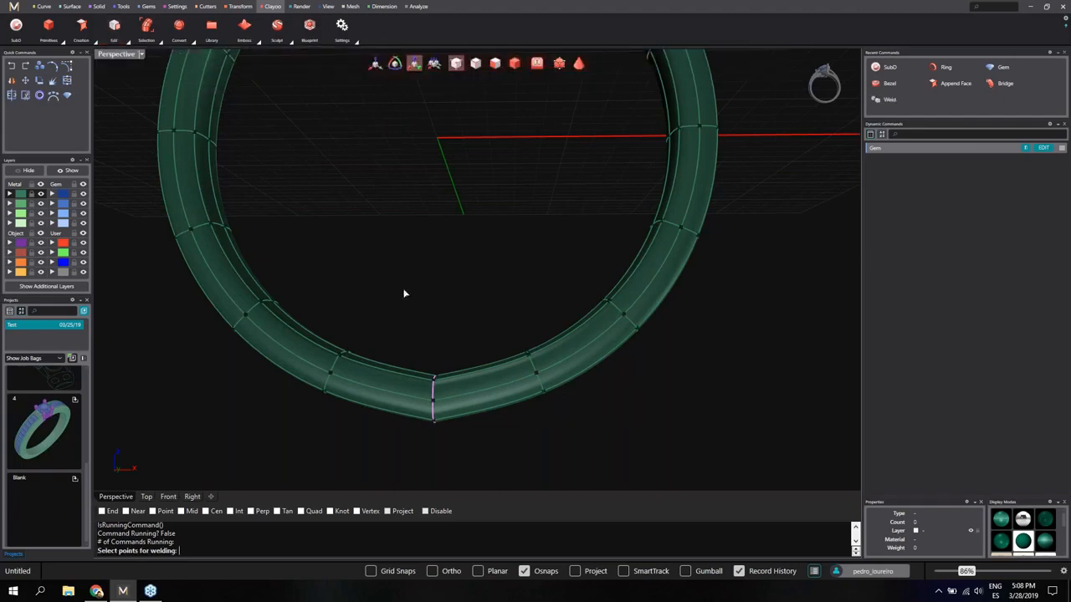
drag(403, 293, 481, 446)
key(Return)
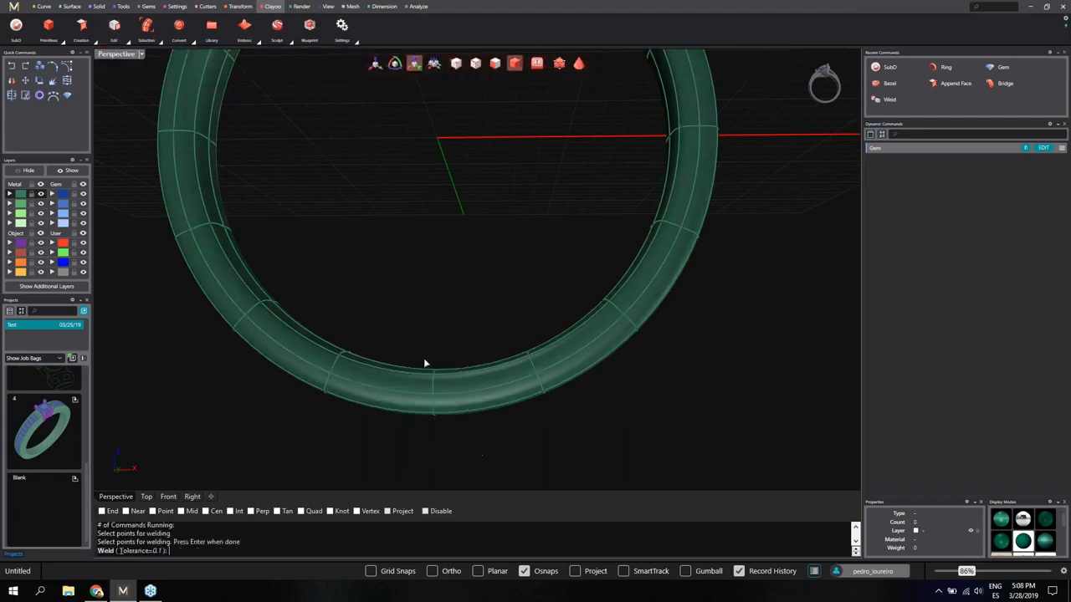
Examine the welded ring from several sides, including the band, the shoulders and the bezel around the gem
right_drag(398, 328, 509, 409)
scroll(509, 409, down, 6)
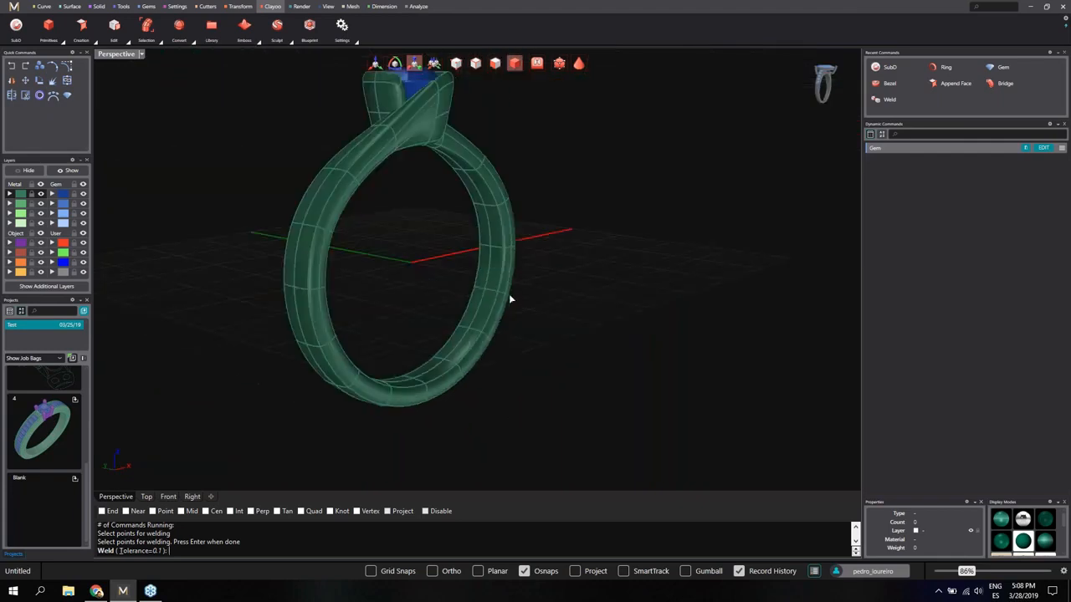
right_drag(510, 298, 407, 335)
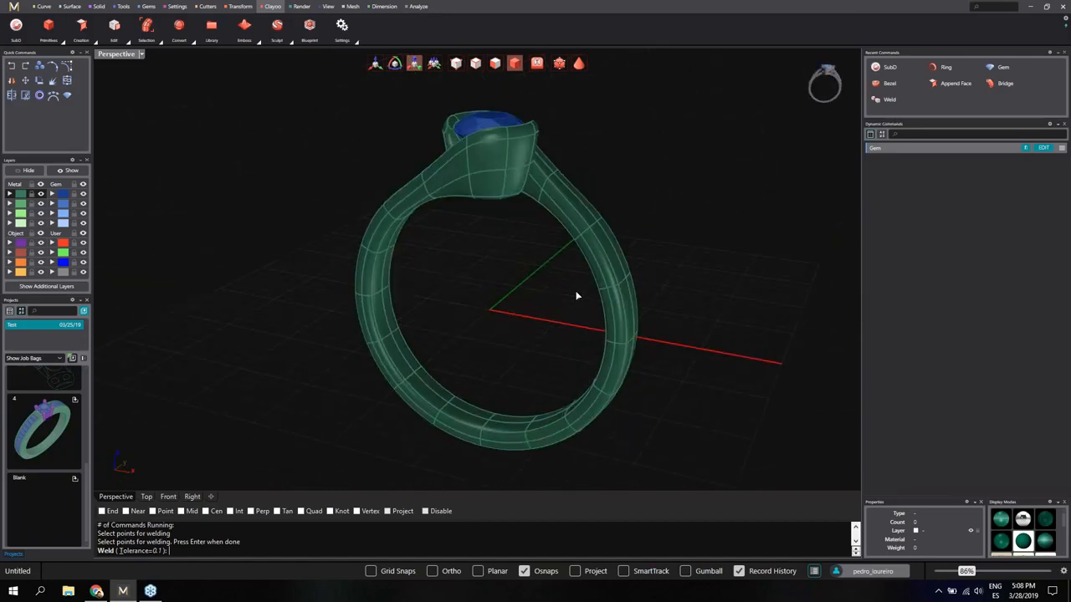
right_drag(575, 295, 531, 313)
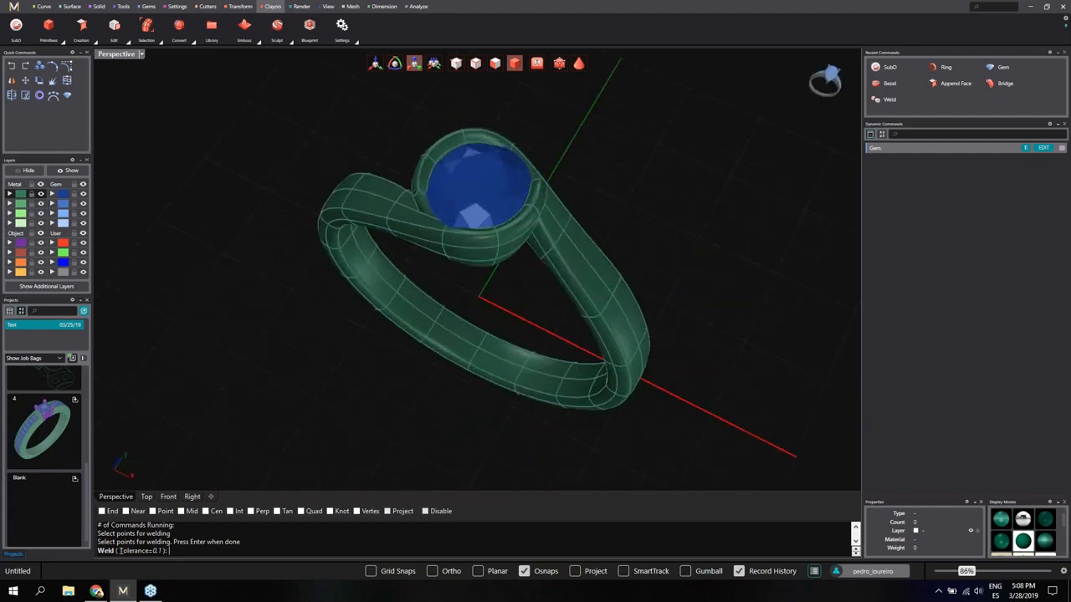
right_drag(444, 343, 556, 208)
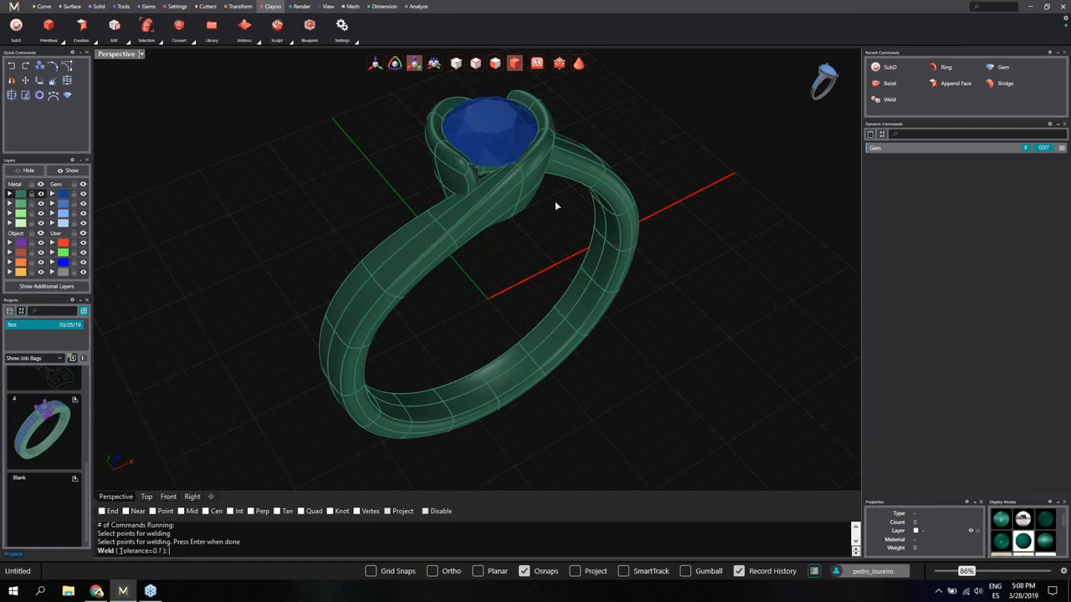
scroll(466, 334, down, 2)
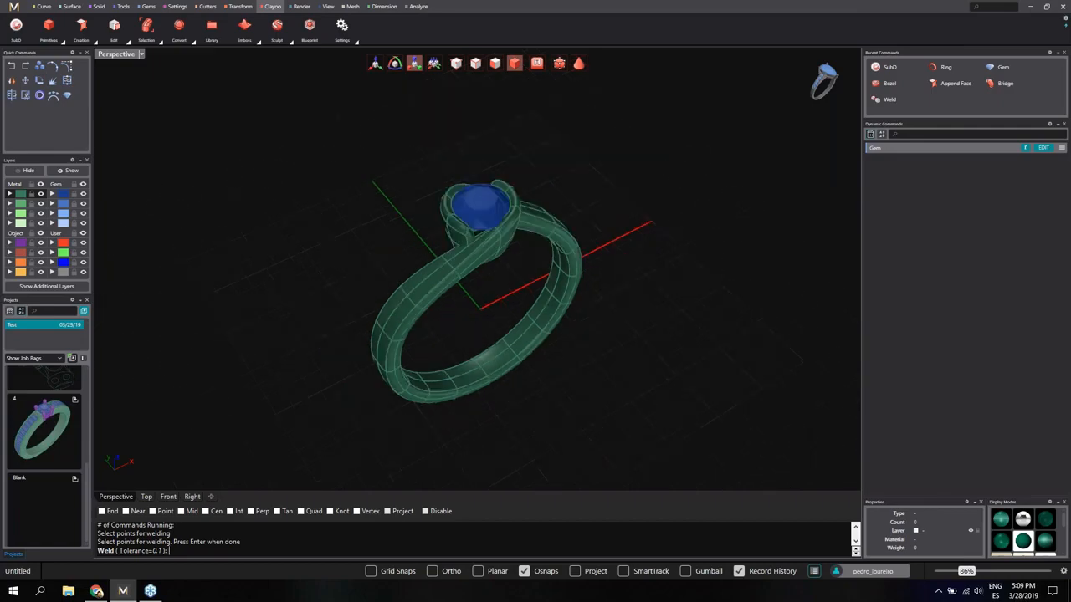
right_drag(485, 297, 498, 258)
scroll(500, 255, up, 4)
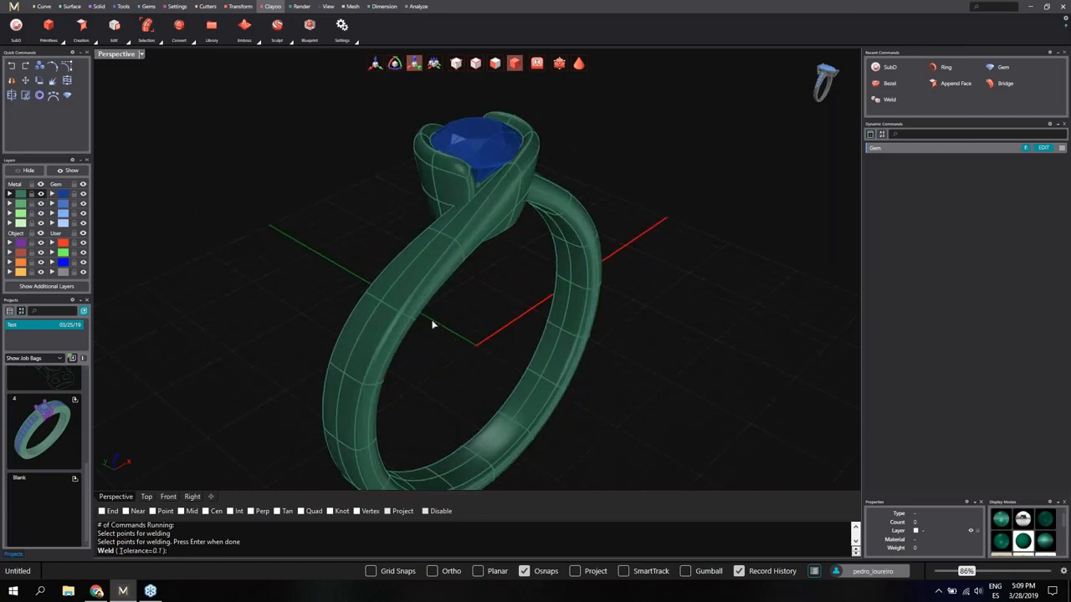
scroll(433, 322, up, 4)
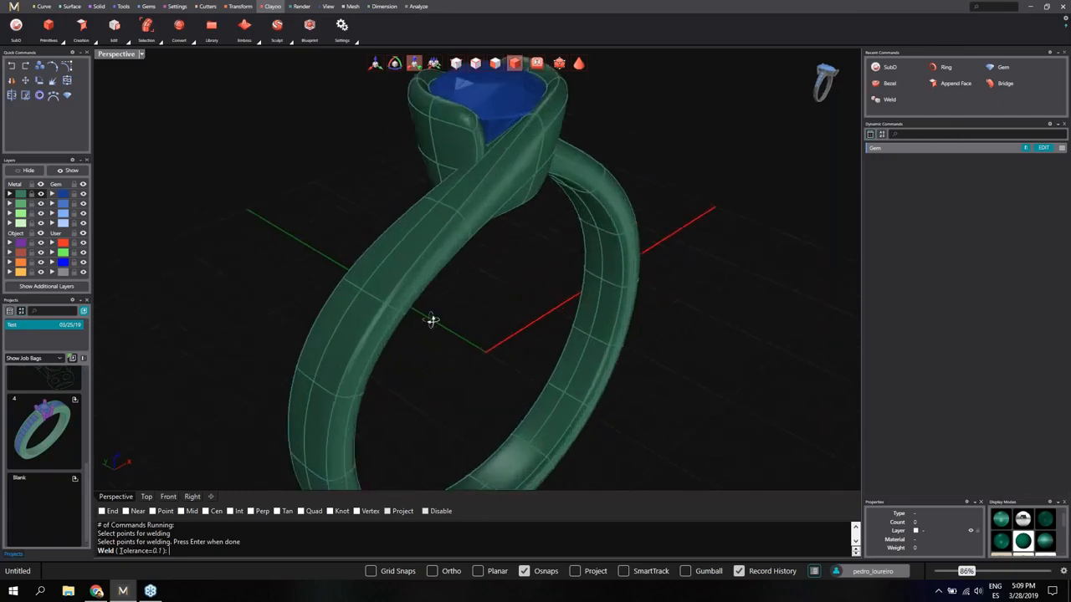
Start Extract Isocurves and let the pending Weld command complete first
click(157, 42)
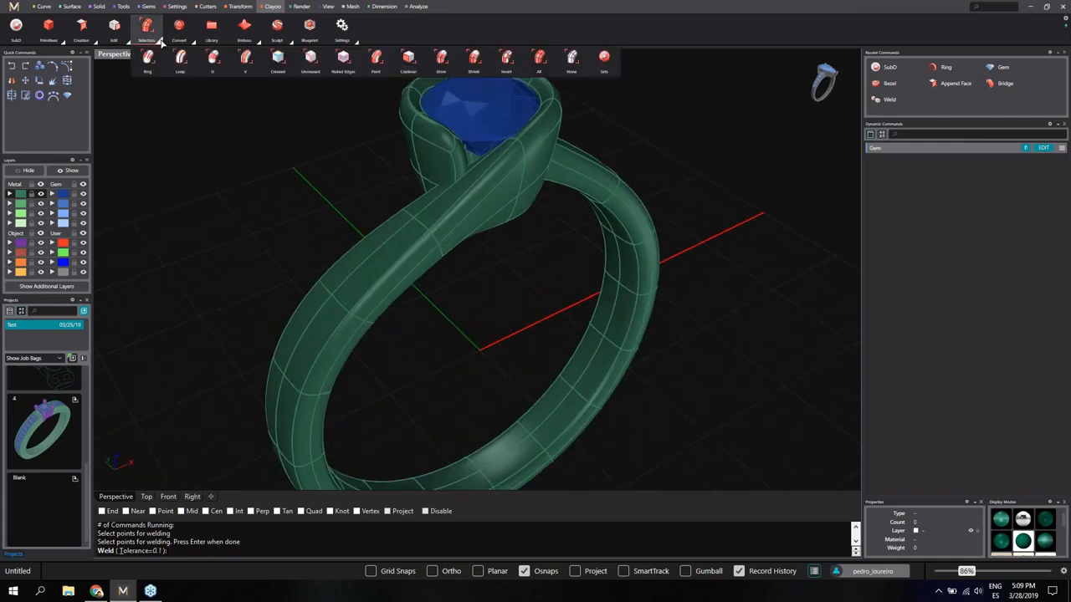
click(127, 42)
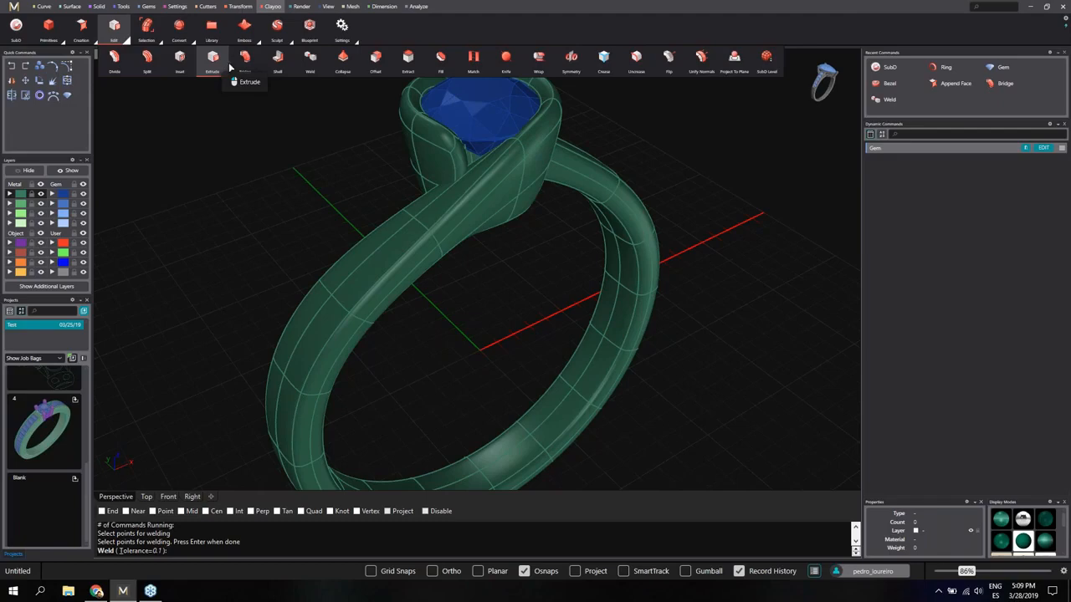
click(94, 43)
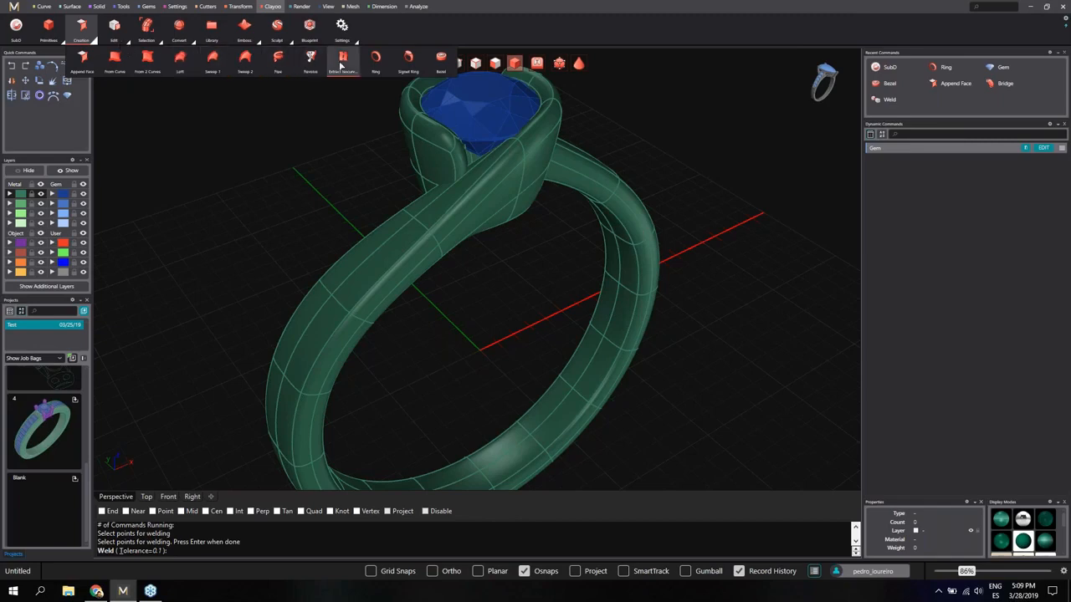
click(341, 66)
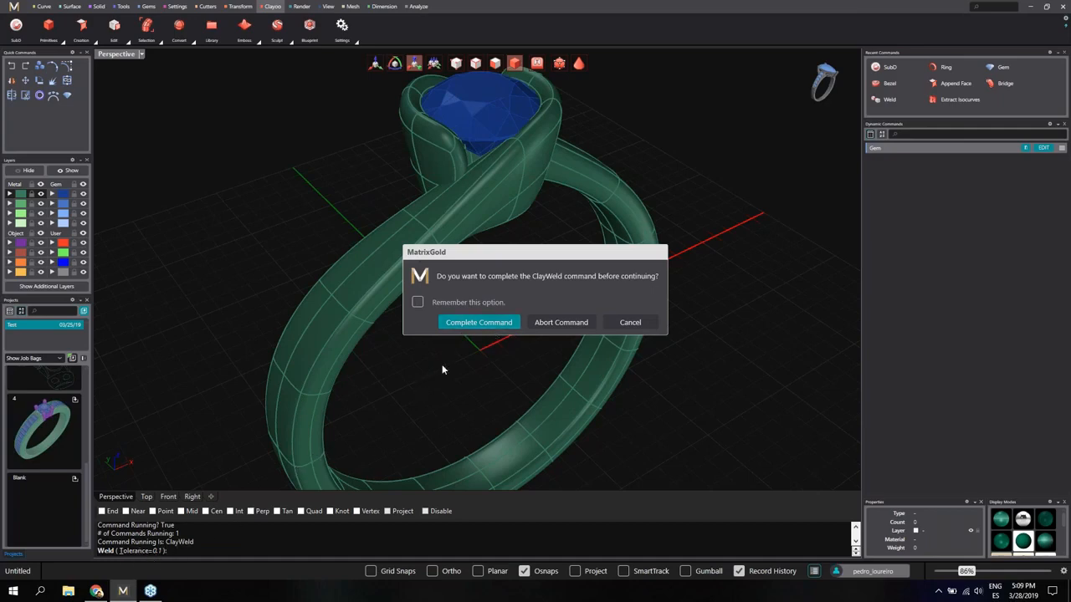
click(479, 322)
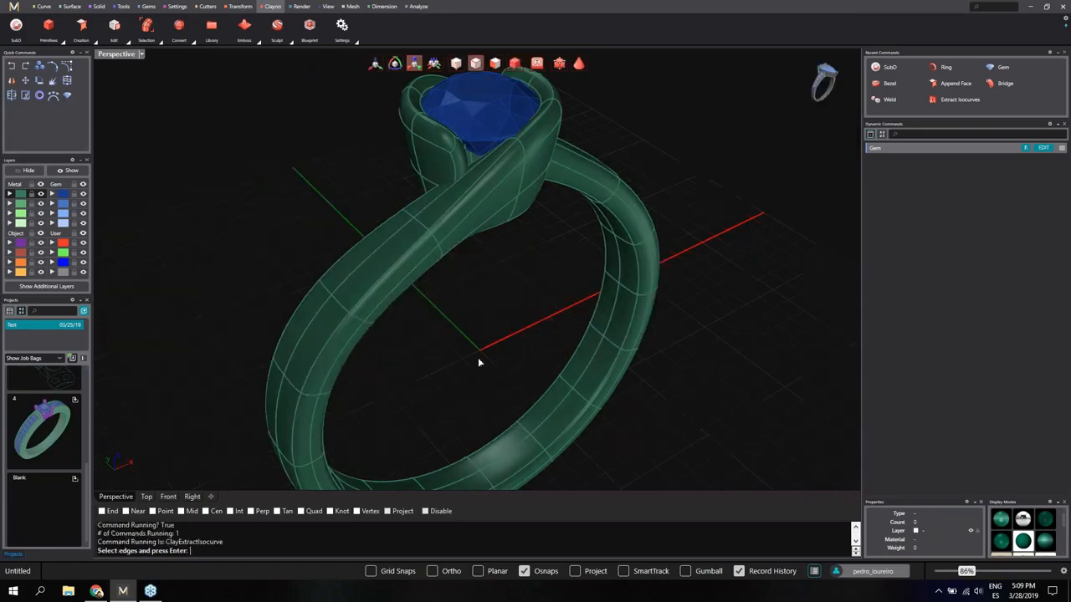
Extract a lengthwise isocurve around the band from the short crosswise edge below the bezel, dividing at that edge's end
right_drag(478, 362, 394, 326)
scroll(382, 287, up, 5)
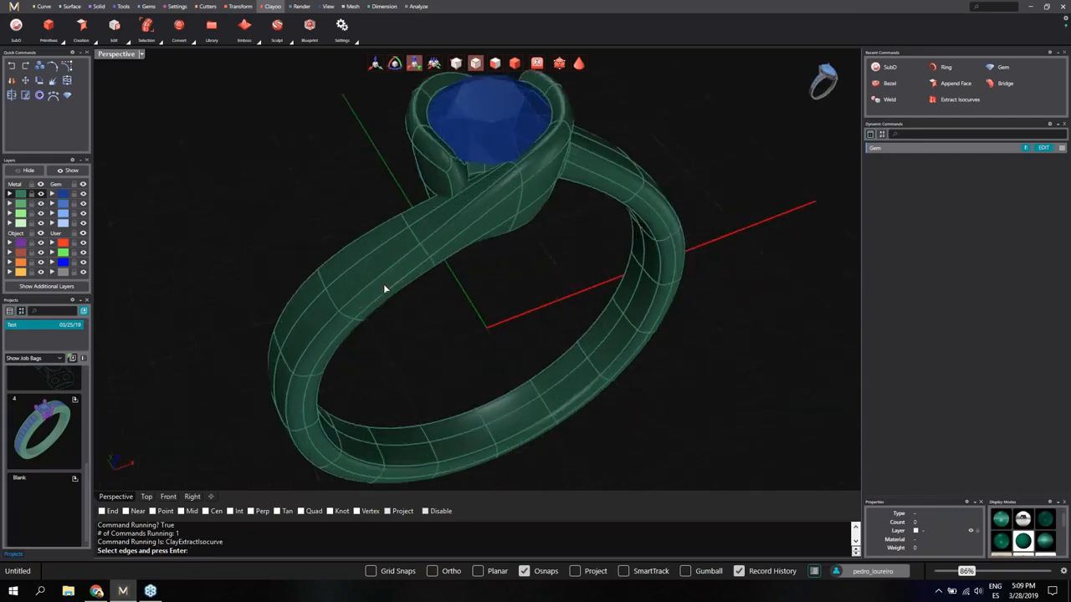
scroll(495, 146, down, 6)
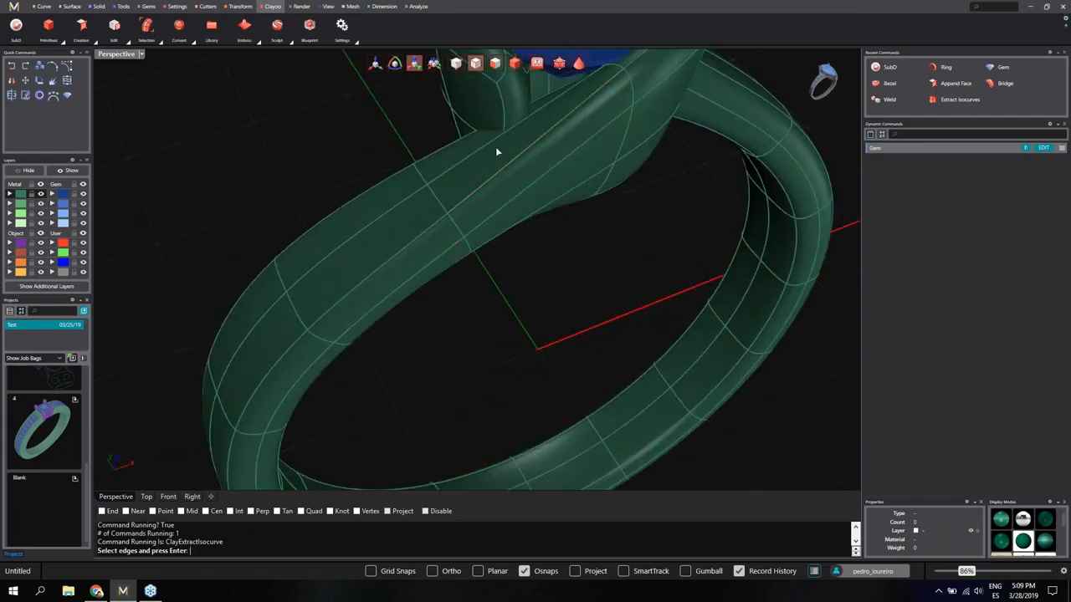
scroll(416, 214, up, 3)
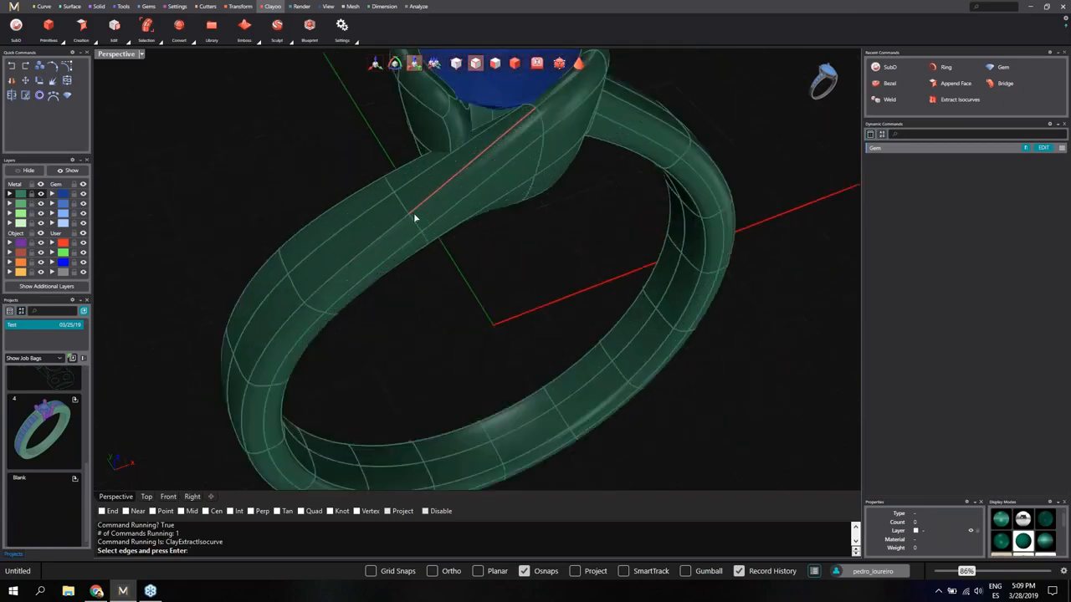
click(401, 208)
right_drag(401, 208, 406, 235)
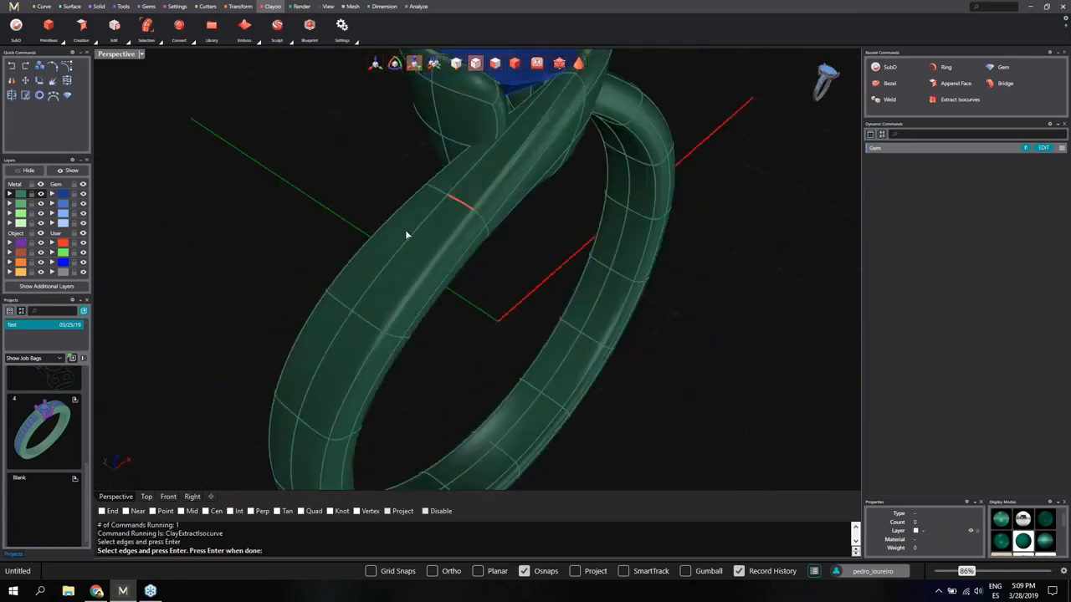
key(Return)
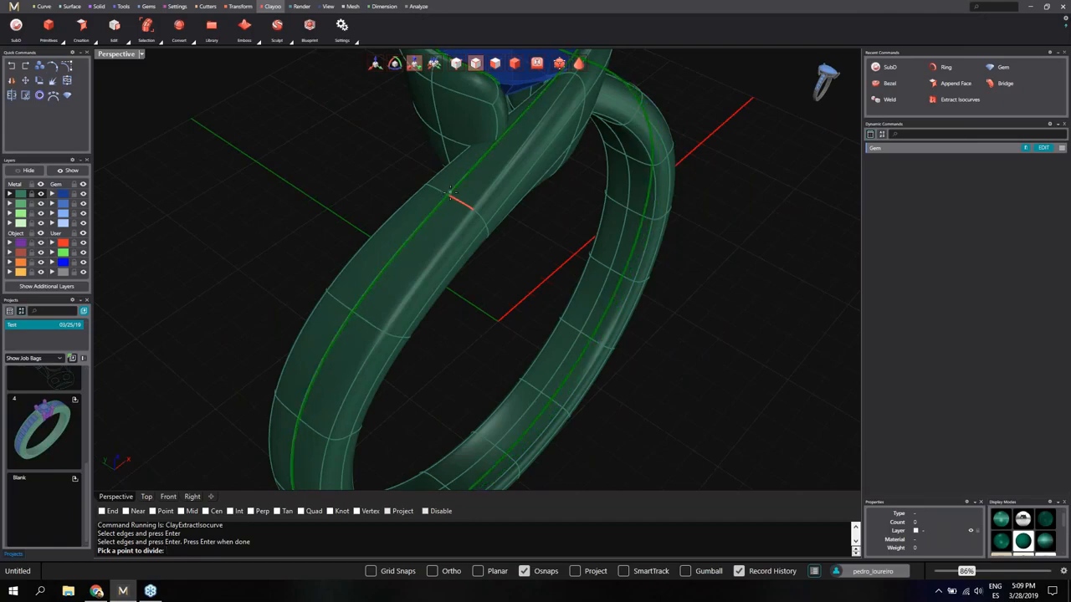
scroll(450, 194, down, 3)
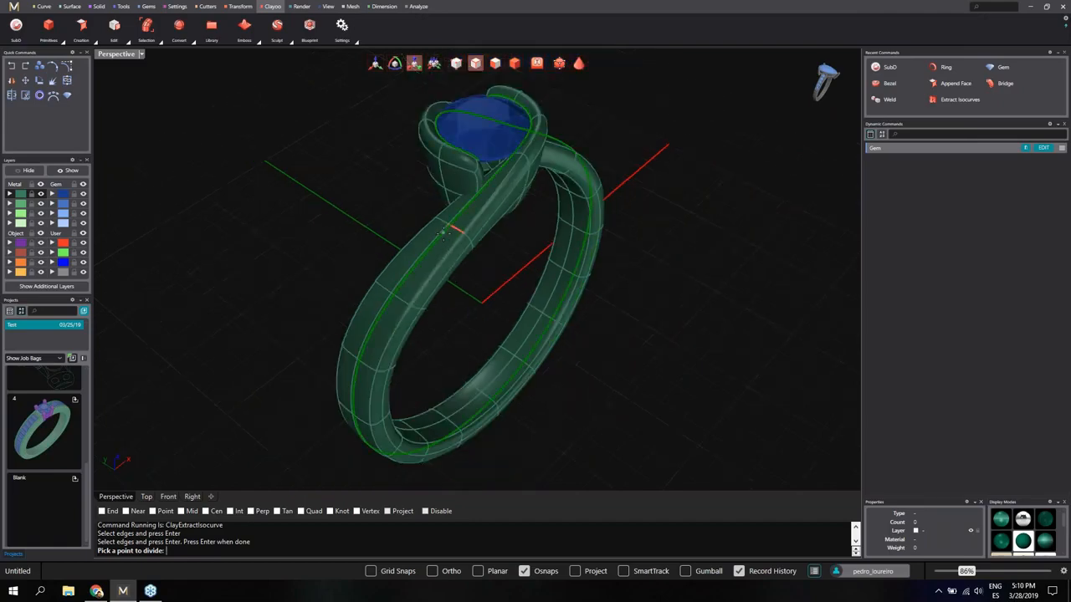
scroll(448, 226, up, 5)
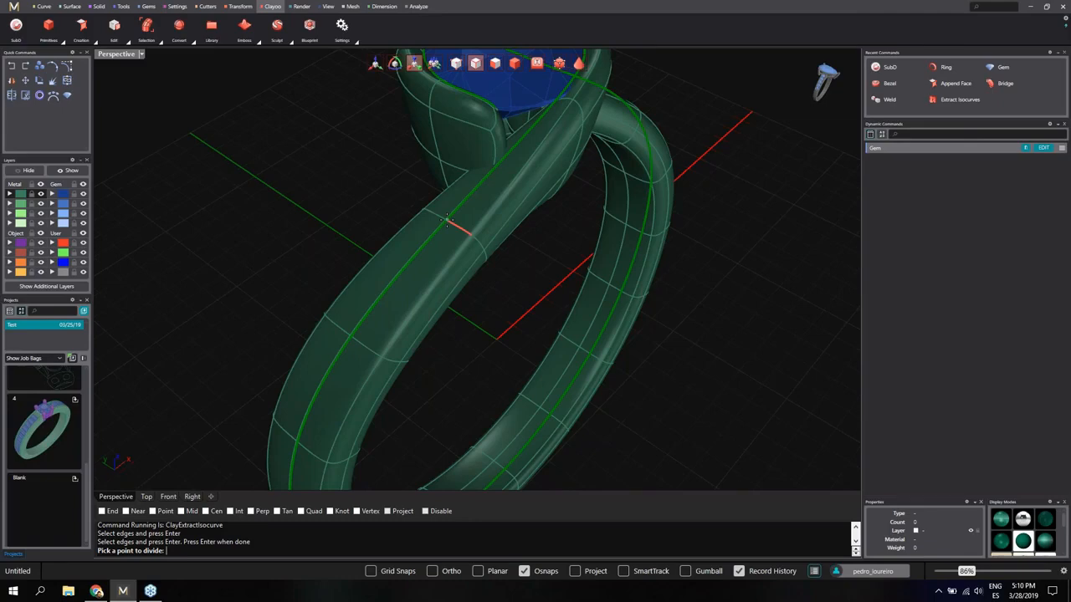
click(447, 220)
right_click(452, 232)
scroll(451, 233, down, 5)
right_drag(458, 261, 497, 243)
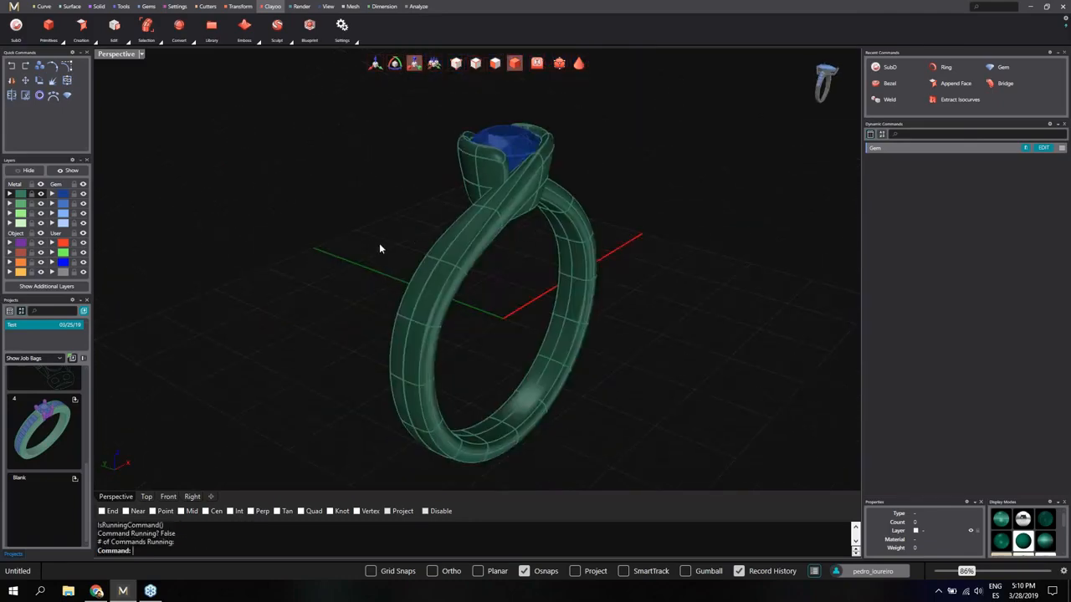
Examine the band's shoulder and the whole ring up close and from different angles
right_drag(379, 248, 401, 278)
scroll(472, 221, up, 5)
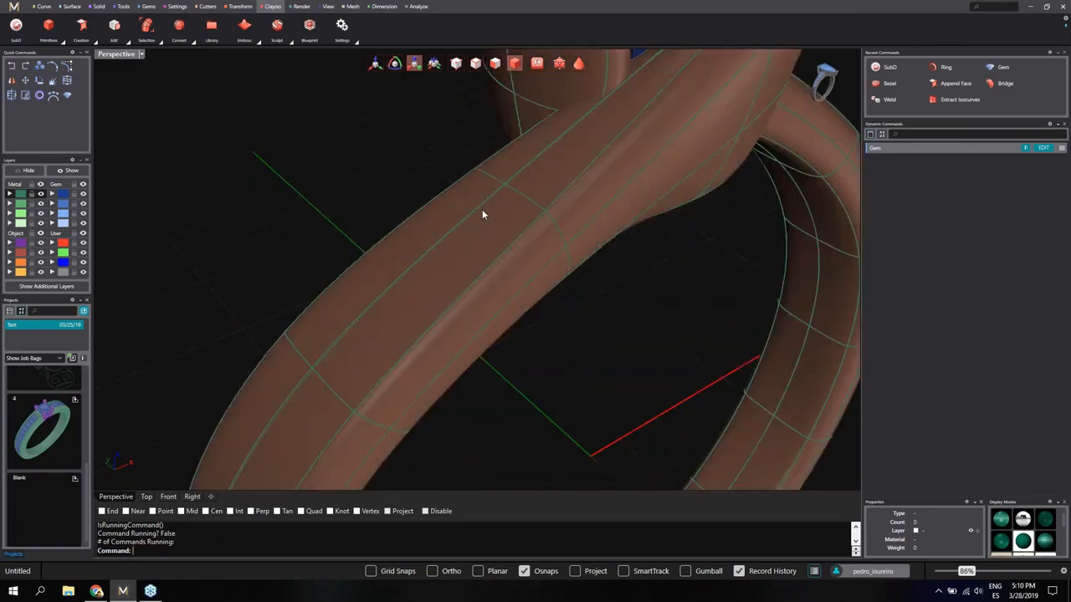
scroll(485, 210, down, 6)
scroll(445, 253, down, 3)
right_drag(531, 242, 440, 251)
scroll(446, 267, up, 3)
scroll(440, 251, up, 3)
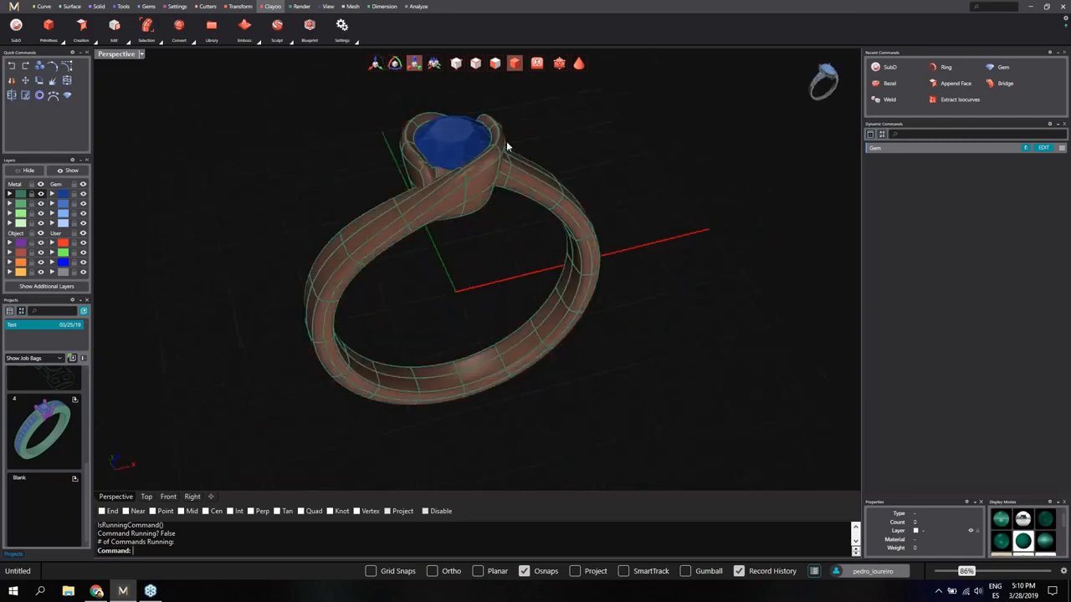
mouse_move(504, 182)
right_down()
mouse_move(451, 227)
mouse_move(498, 230)
right_up()
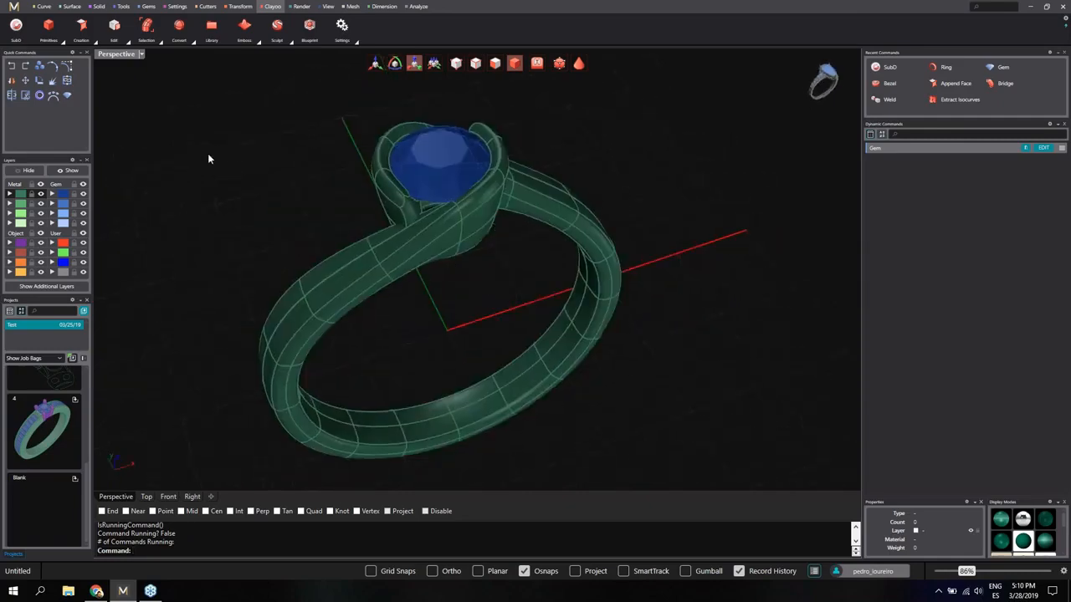
Turn off SubD edit mode and view the ring as a finished object
click(15, 27)
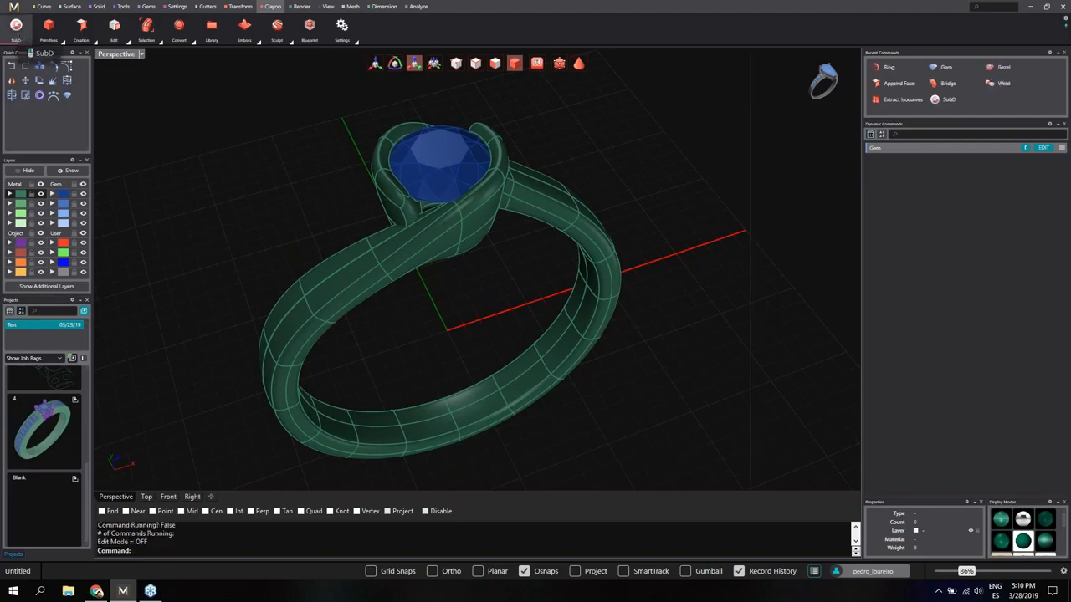
right_drag(348, 267, 442, 184)
scroll(451, 188, up, 2)
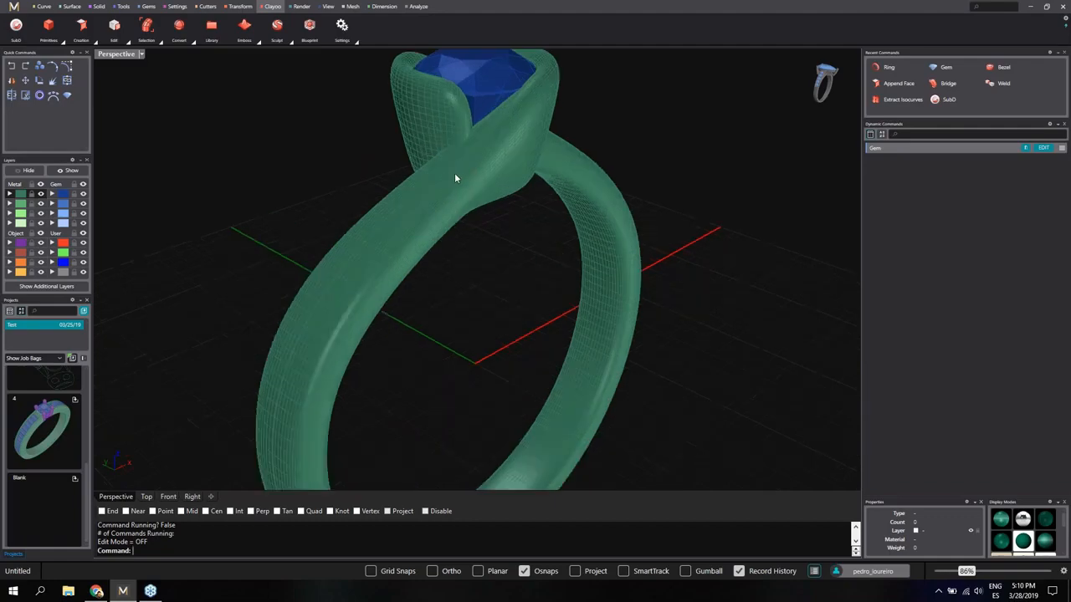
Select the ring object and turn SubD edit mode back on for it
click(505, 183)
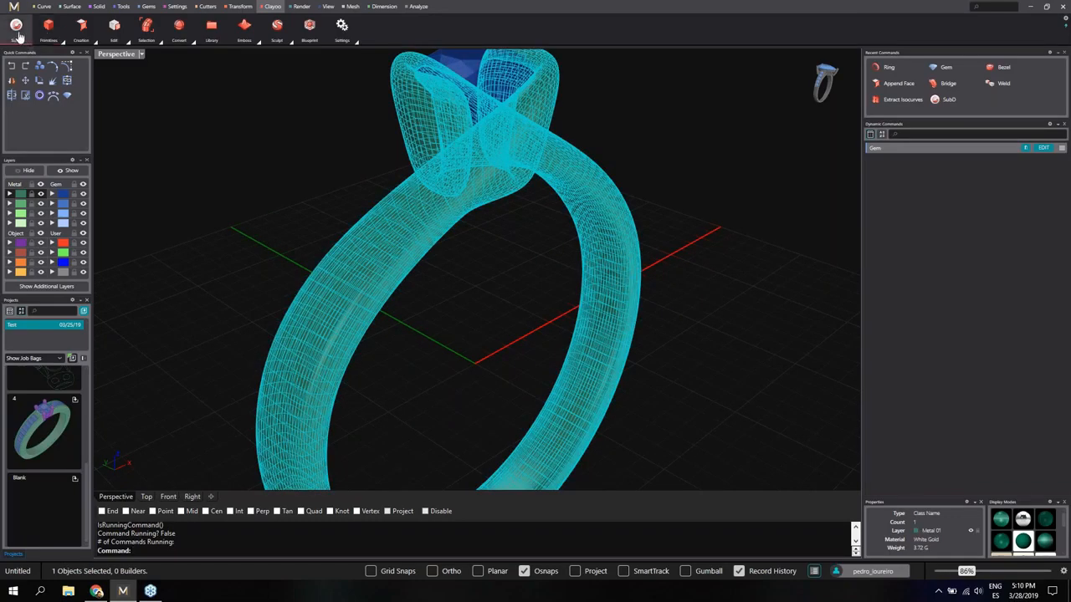
right_drag(480, 210, 414, 158)
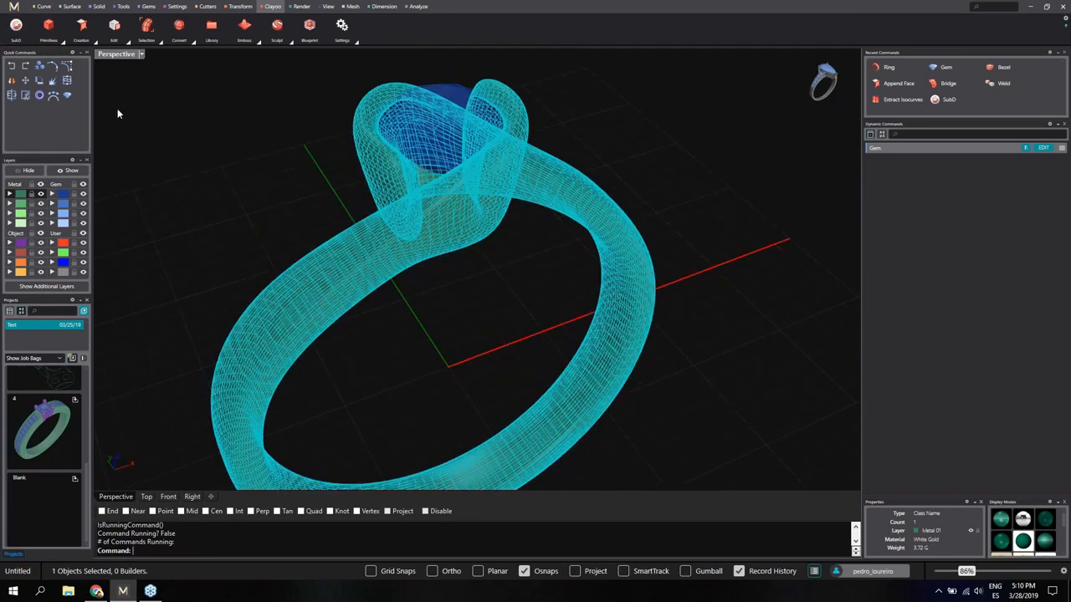
click(15, 25)
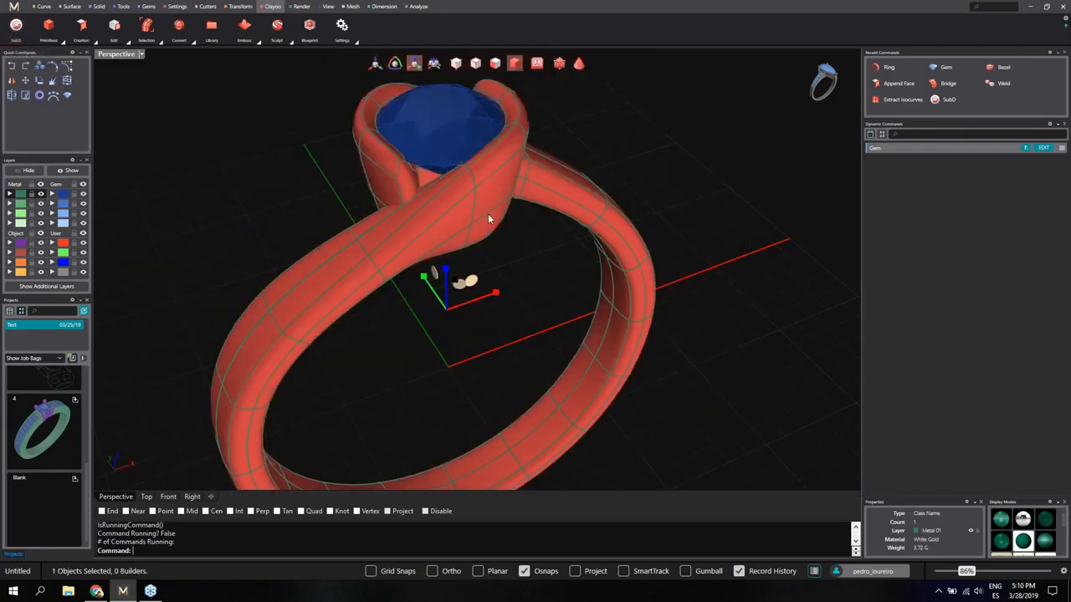
Start a Gem On Curve row of round diamonds along the extracted isocurve on the band's shoulder
right_drag(471, 219, 412, 194)
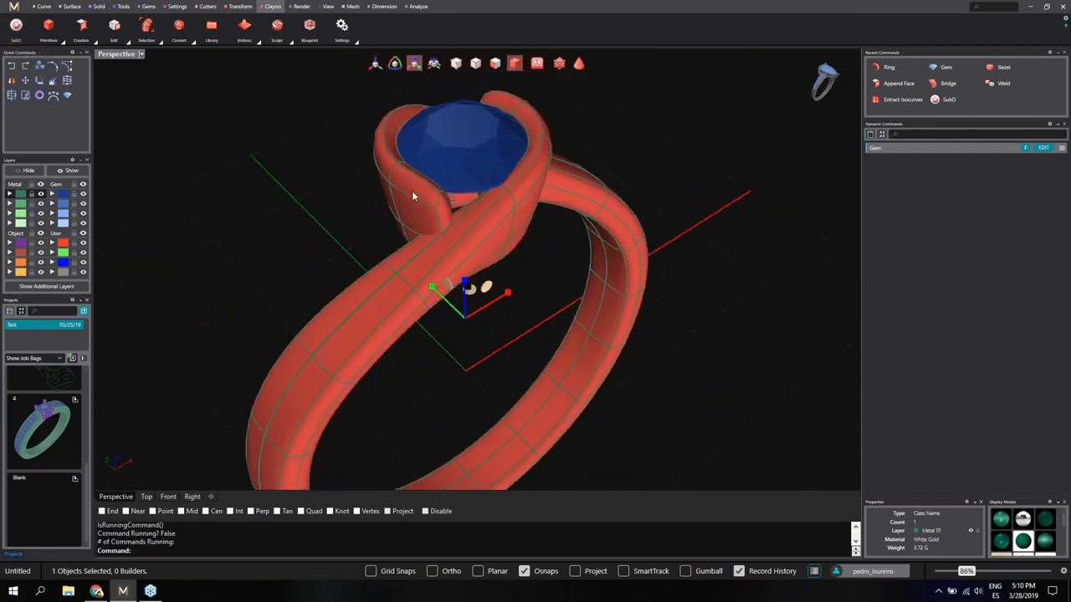
scroll(411, 191, down, 2)
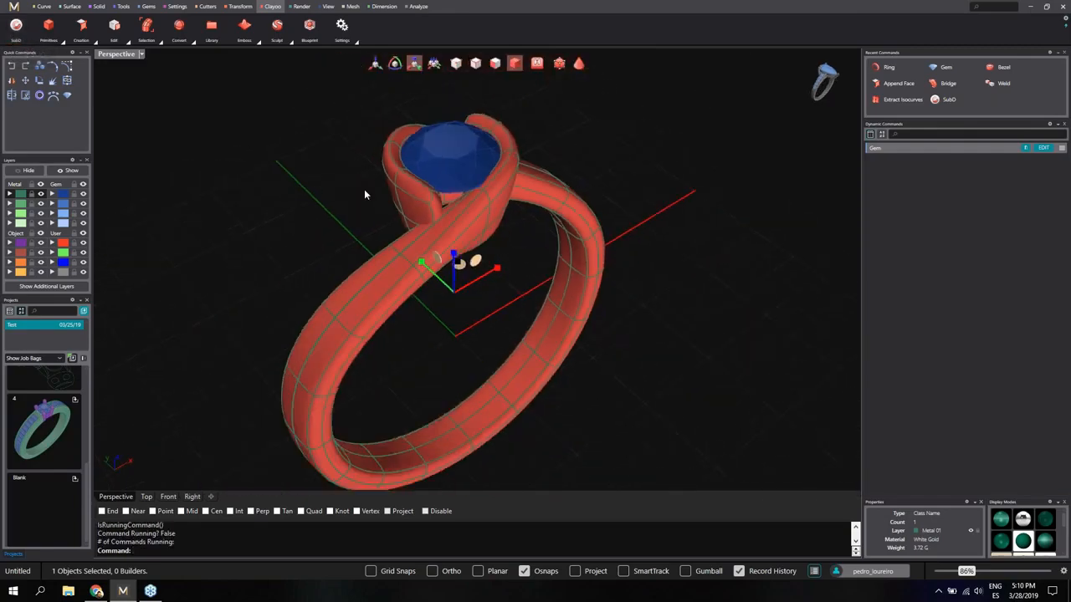
click(148, 7)
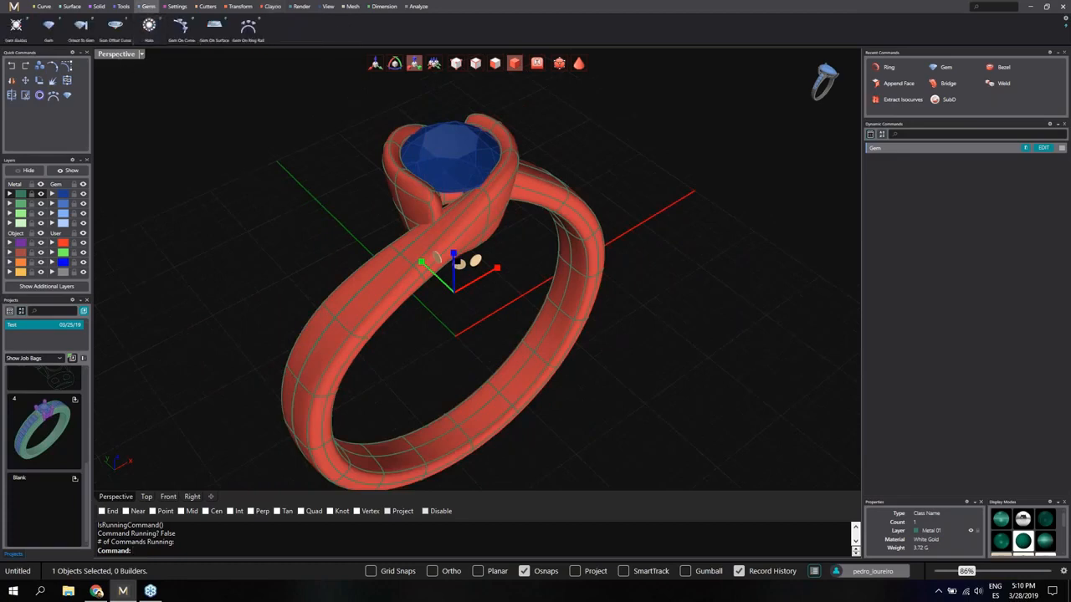
click(181, 27)
click(385, 274)
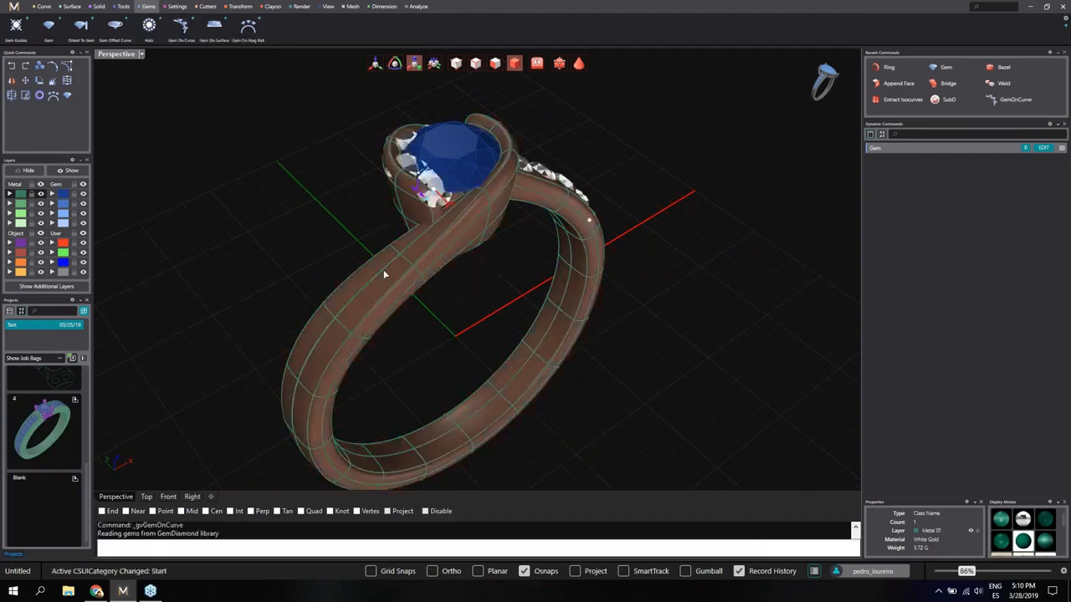
Move the start of the gem row off the bezel and onto the band's shoulder, at position 0.868
right_drag(394, 274, 461, 330)
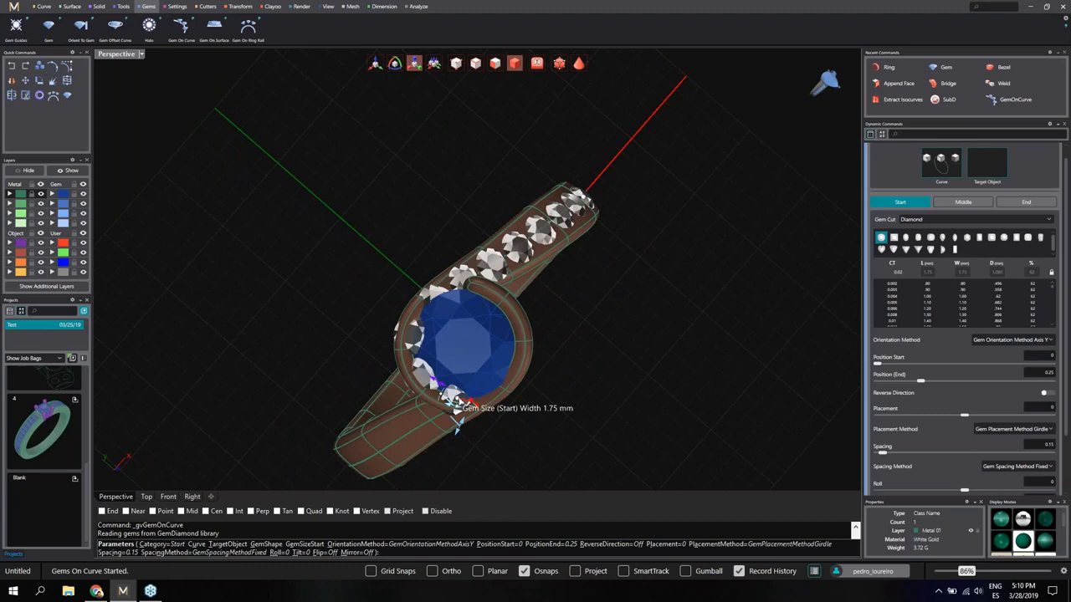
scroll(458, 406, up, 5)
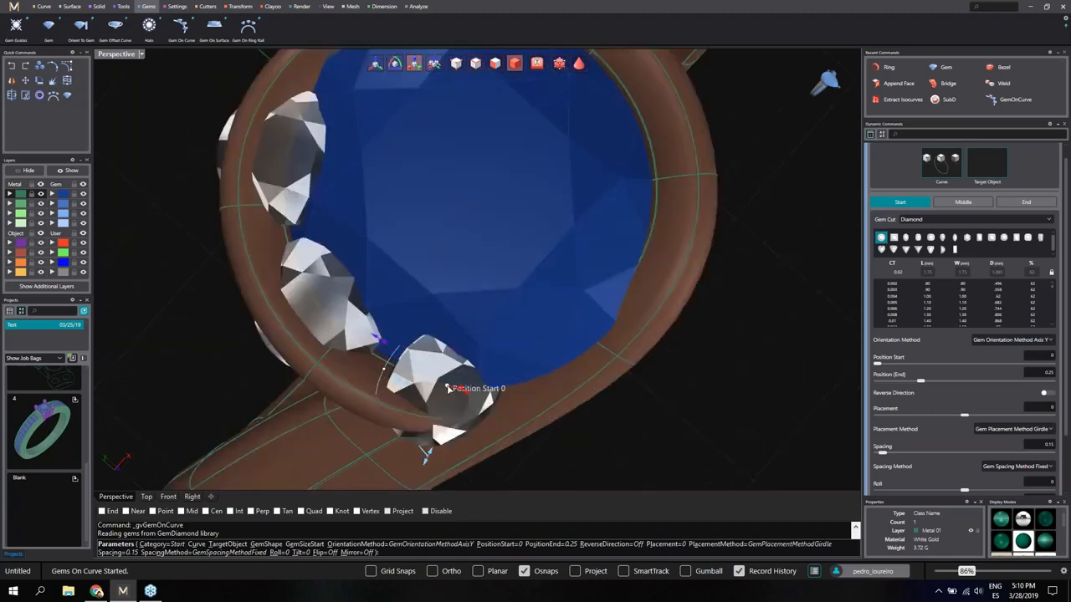
drag(441, 389, 288, 135)
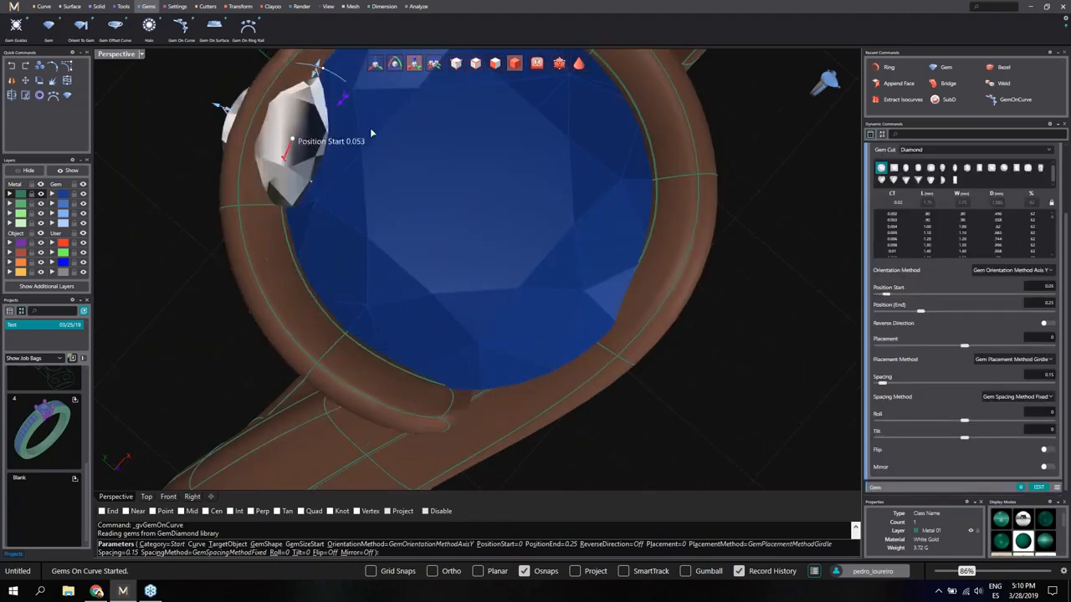
drag(515, 113, 359, 463)
right_drag(360, 463, 359, 299)
scroll(393, 303, down, 5)
scroll(358, 299, up, 3)
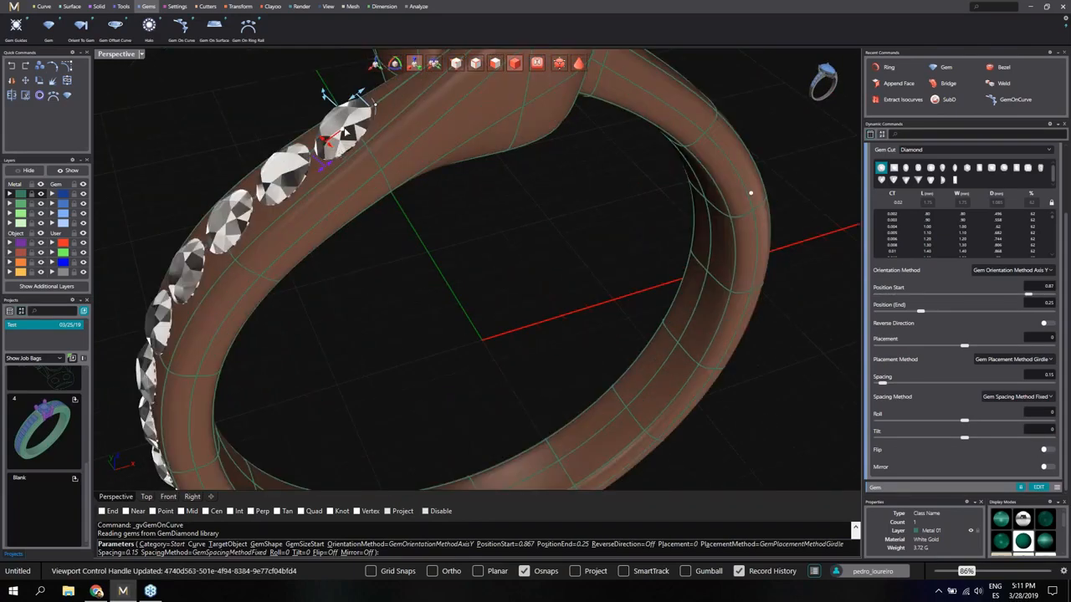
drag(343, 130, 334, 169)
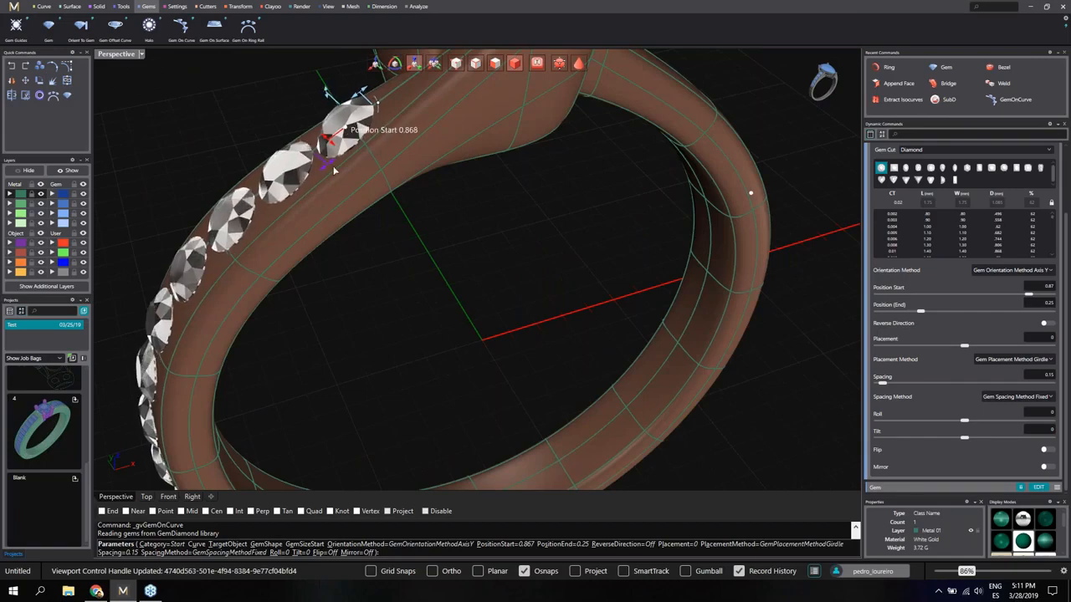
Reduce the row's gems to 0.013 ct, end the row at position 0.122 near the opposite shoulder, and accept it
right_drag(376, 169, 404, 251)
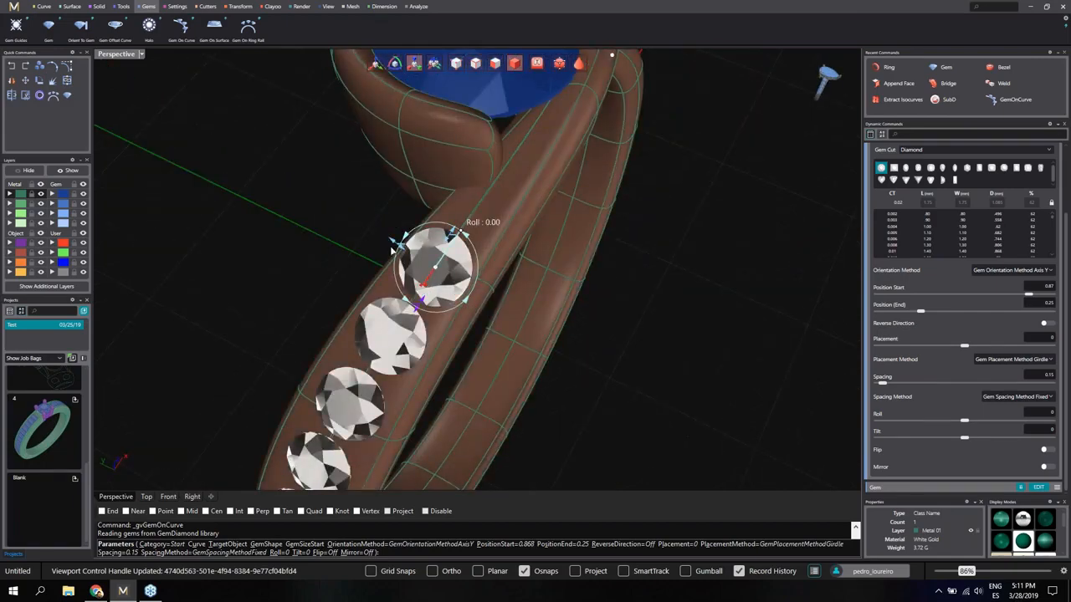
drag(390, 245, 398, 250)
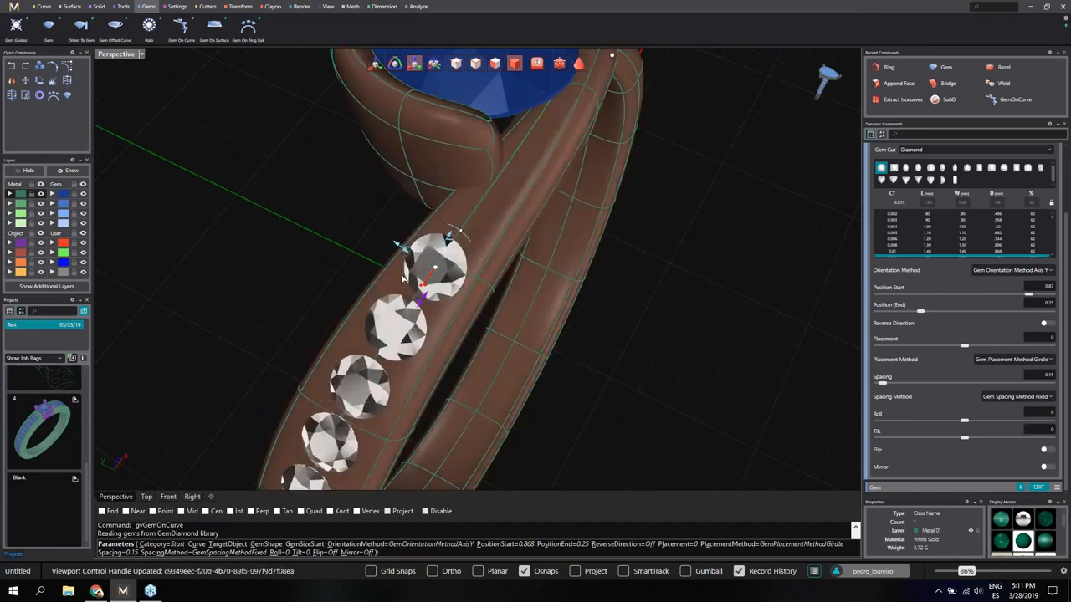
scroll(407, 283, down, 8)
right_drag(416, 327, 330, 373)
scroll(514, 252, up, 6)
drag(624, 301, 506, 121)
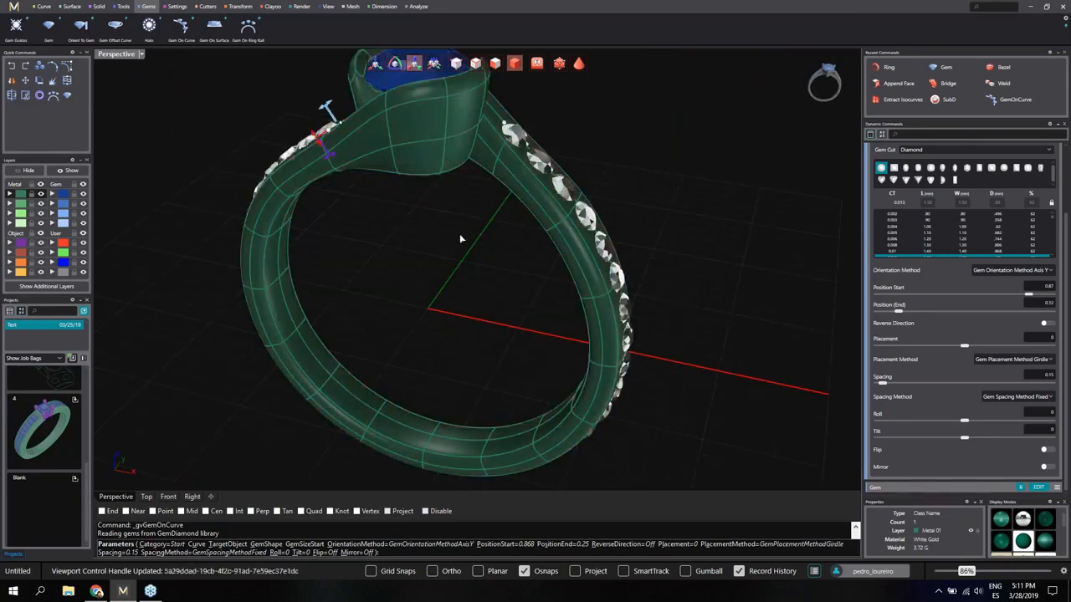
right_drag(461, 239, 506, 293)
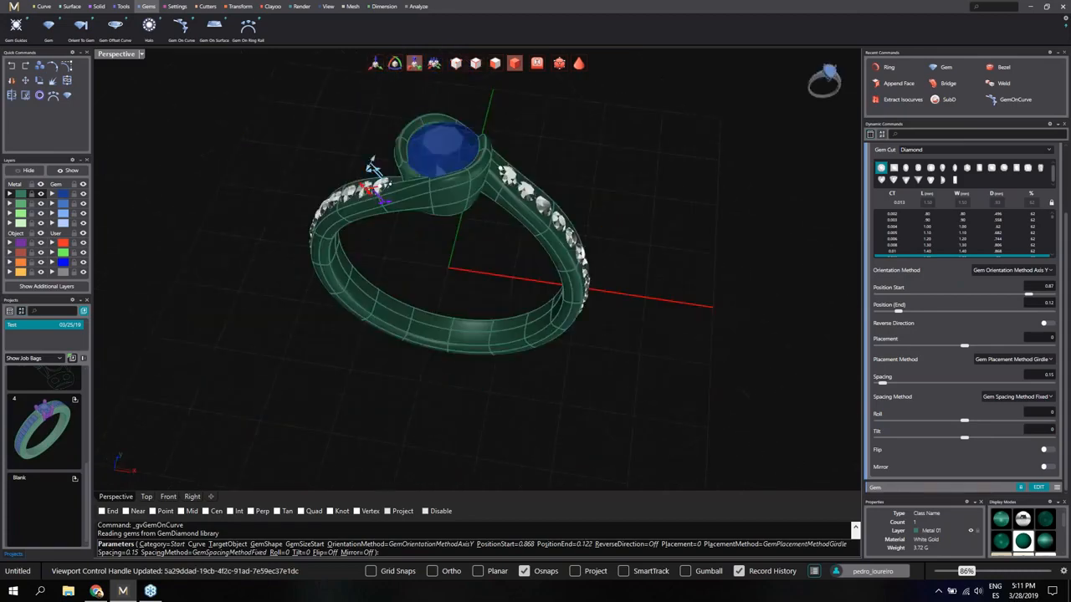
right_click(469, 284)
Examine the gem row on both shoulders of the ring up close and from several angles
scroll(428, 164, up, 7)
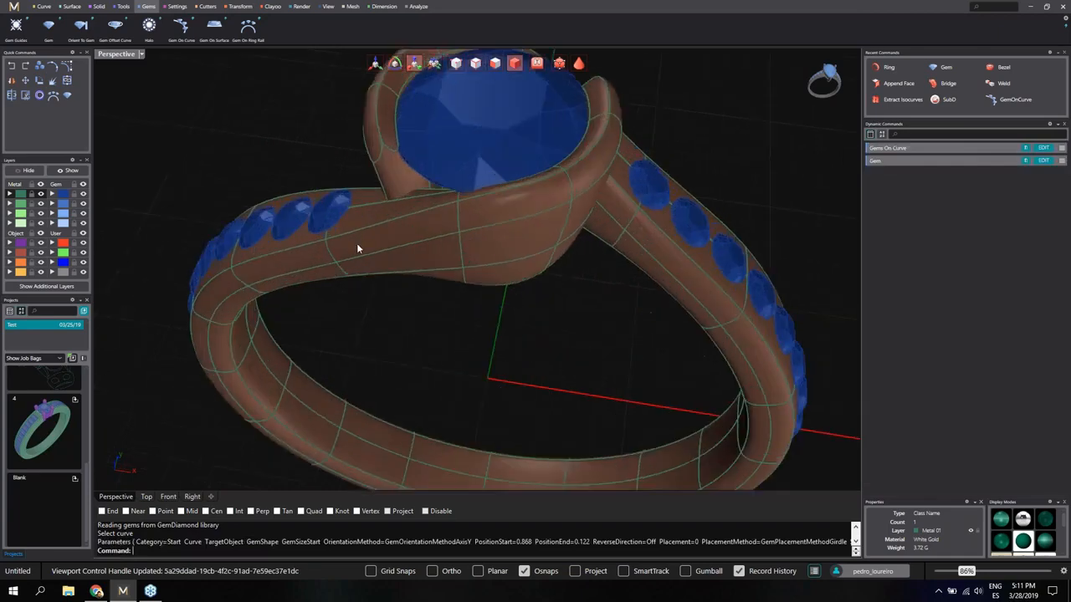
mouse_move(356, 249)
right_down()
mouse_move(306, 186)
mouse_move(421, 201)
mouse_move(407, 167)
mouse_move(506, 269)
right_up()
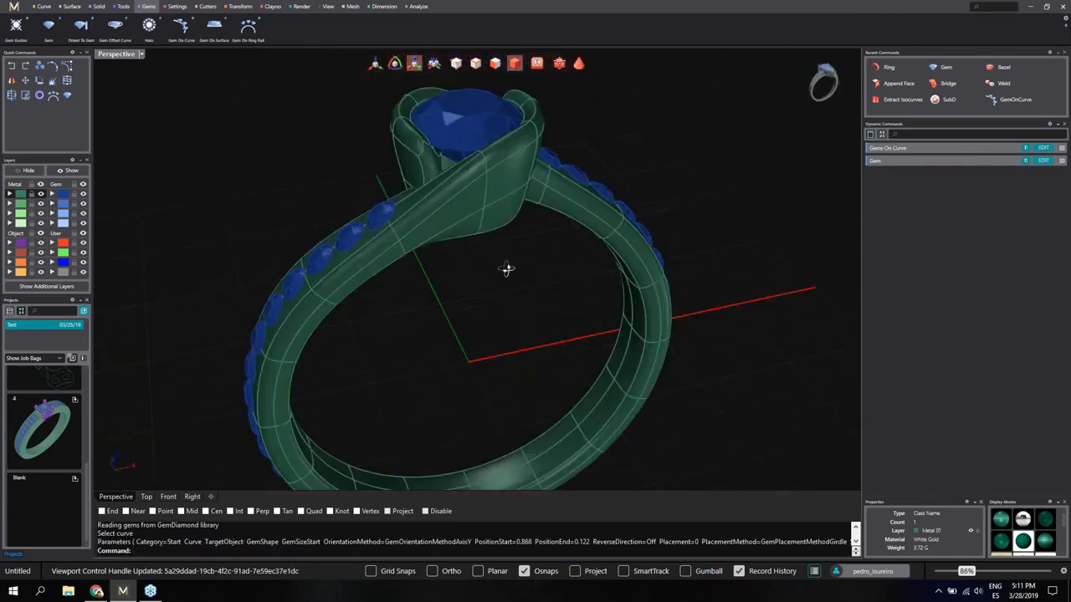
scroll(381, 253, up, 3)
scroll(373, 267, down, 10)
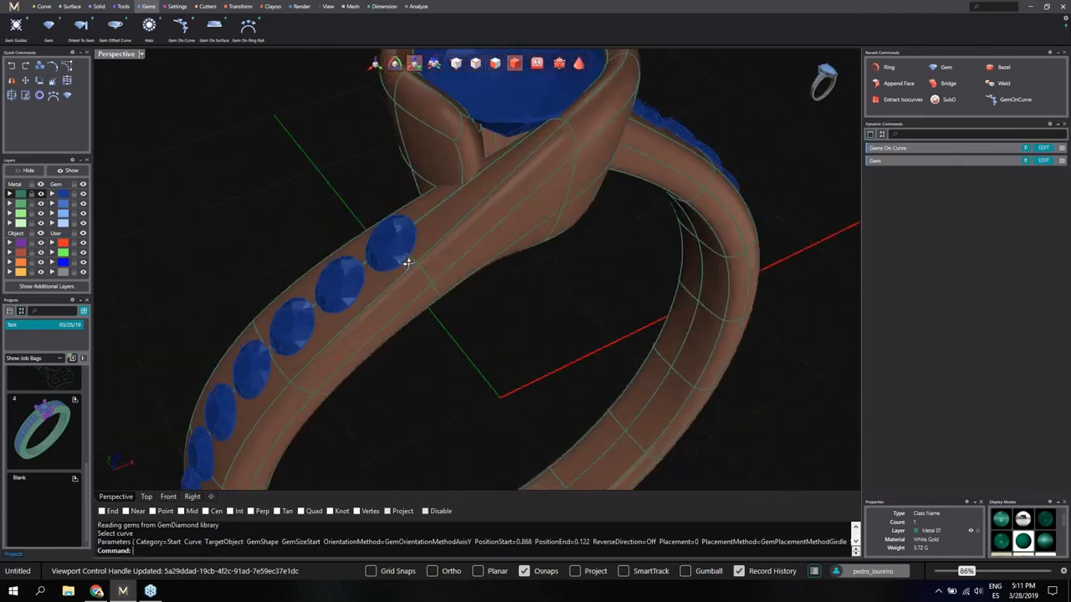
scroll(398, 195, up, 3)
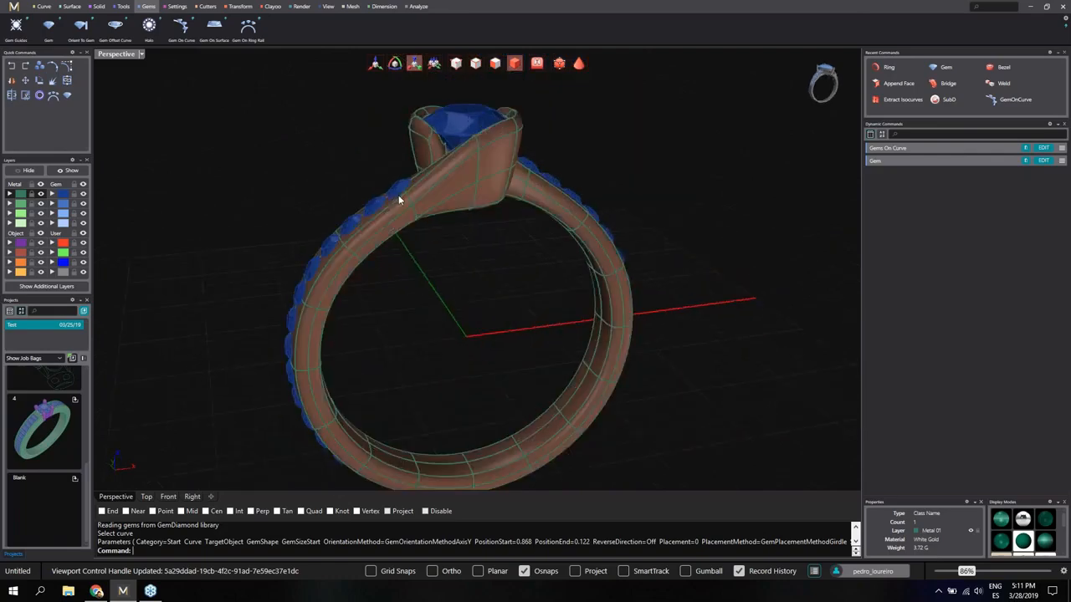
mouse_move(377, 212)
right_down()
mouse_move(365, 159)
mouse_move(391, 195)
mouse_move(474, 226)
right_up()
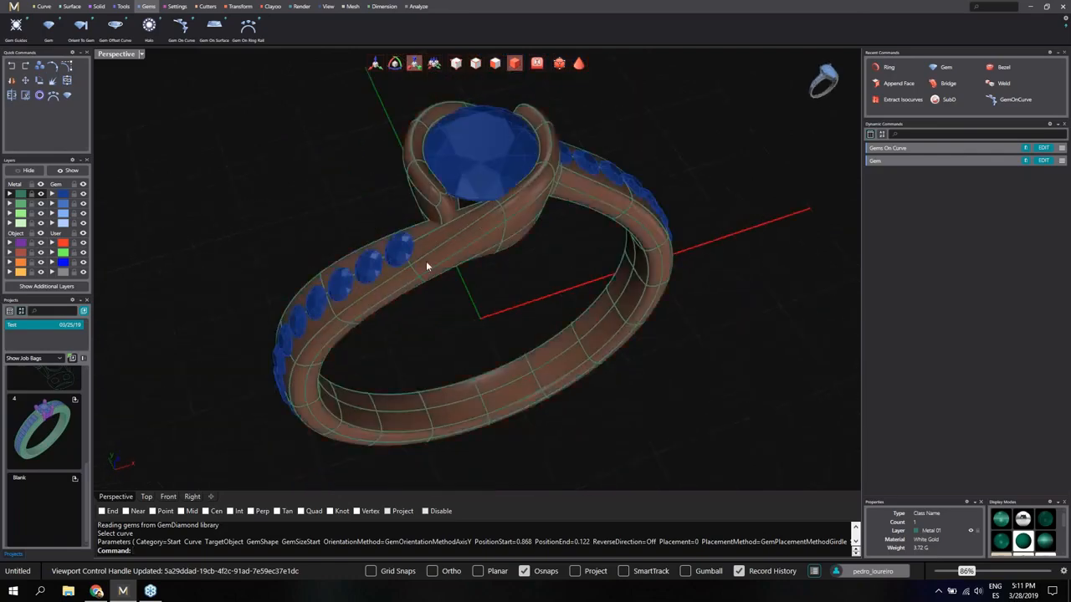
mouse_move(438, 277)
right_down()
mouse_move(425, 277)
mouse_move(440, 295)
right_up()
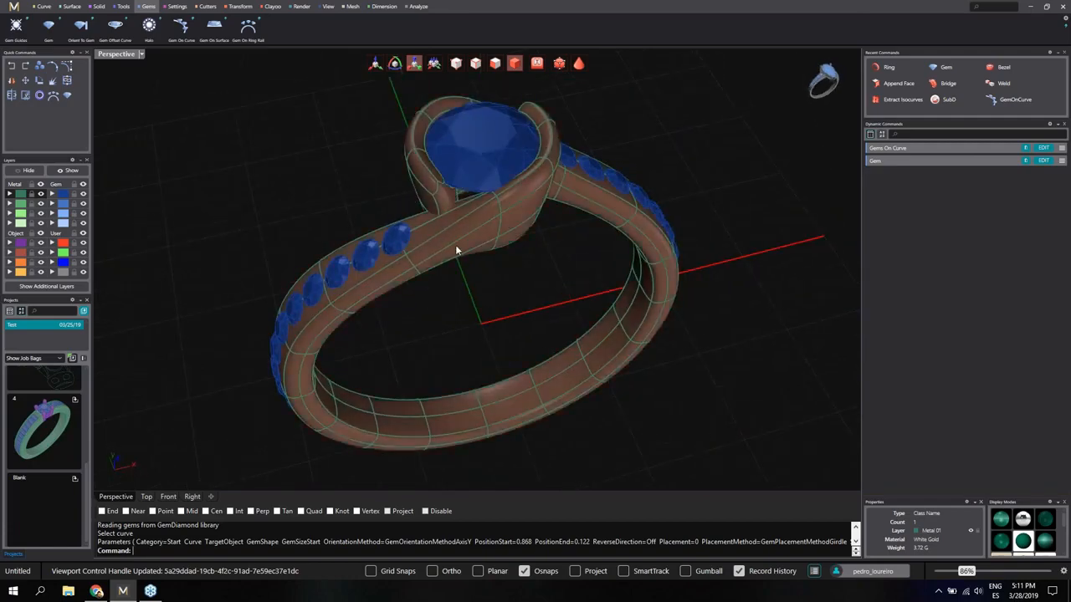
mouse_move(469, 261)
right_down()
mouse_move(415, 296)
mouse_move(459, 287)
mouse_move(249, 167)
right_up()
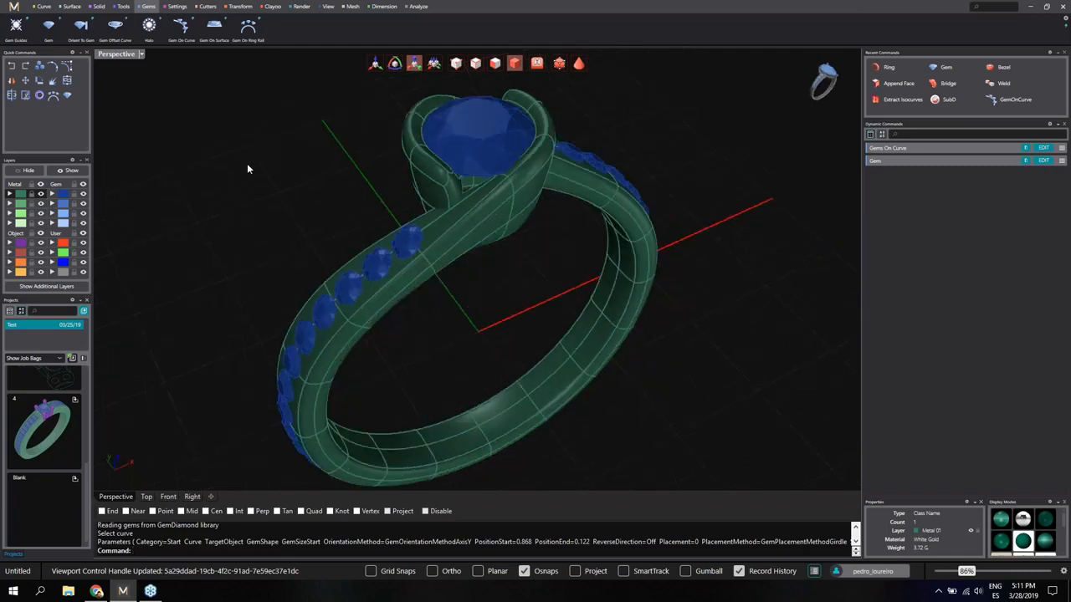
Convert the Clayoo SubD ring to NURBS and keep the original object
click(123, 6)
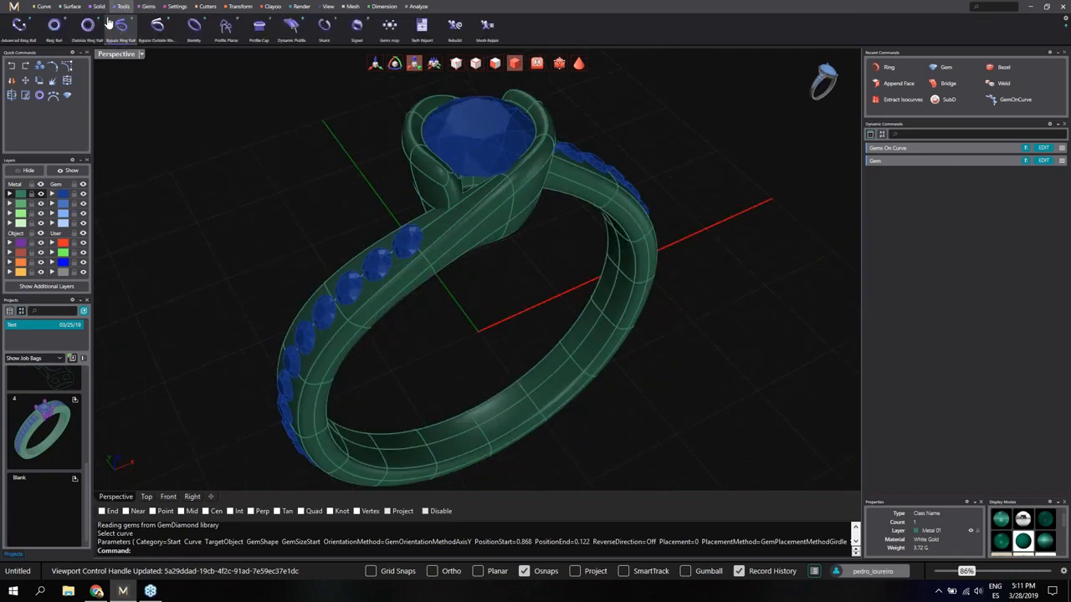
click(271, 7)
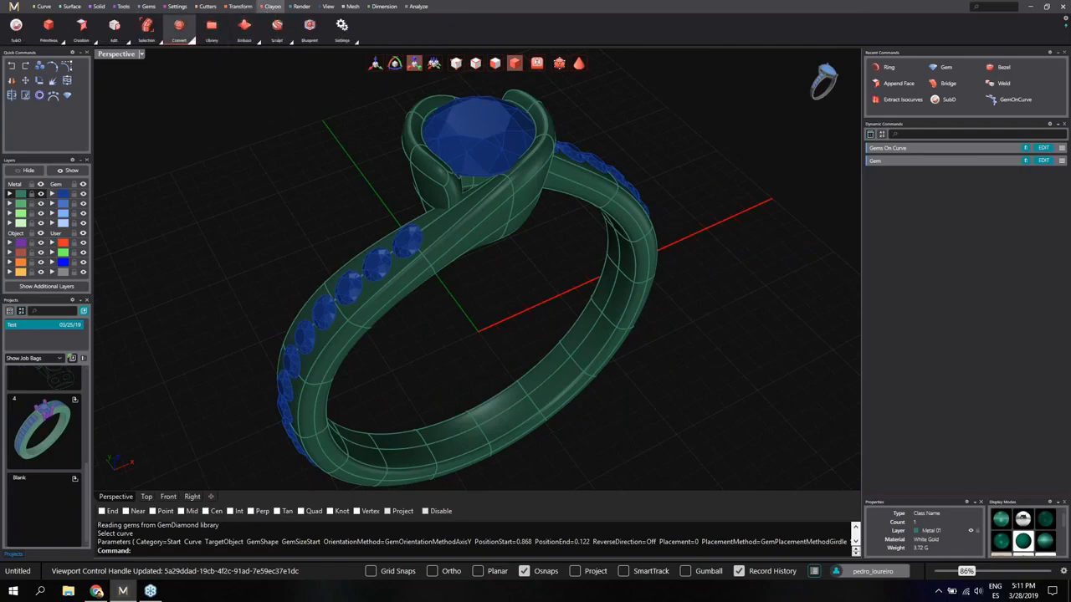
click(192, 40)
click(277, 68)
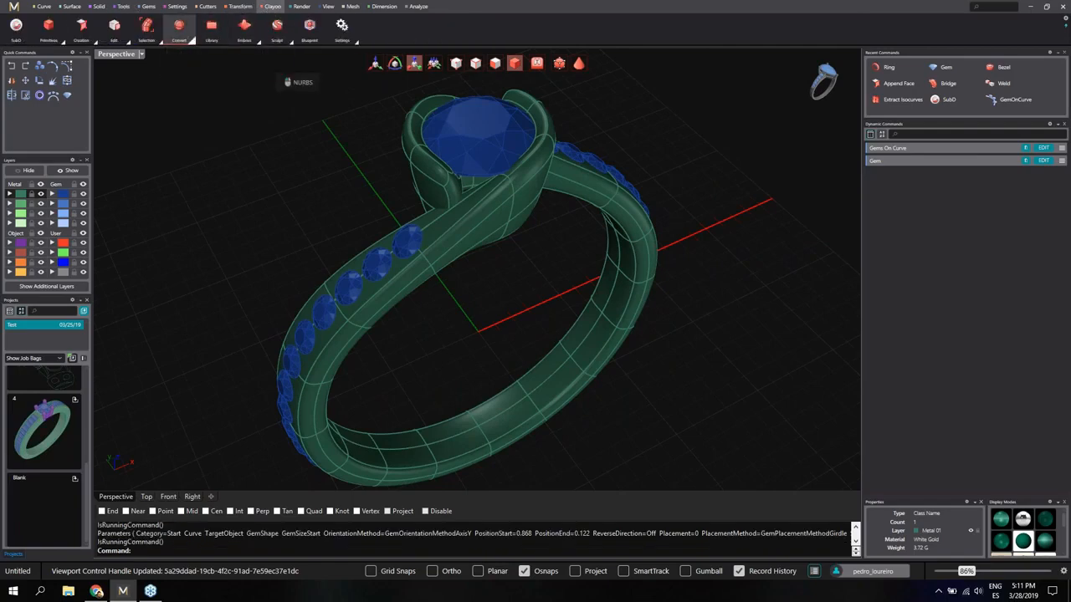
click(514, 201)
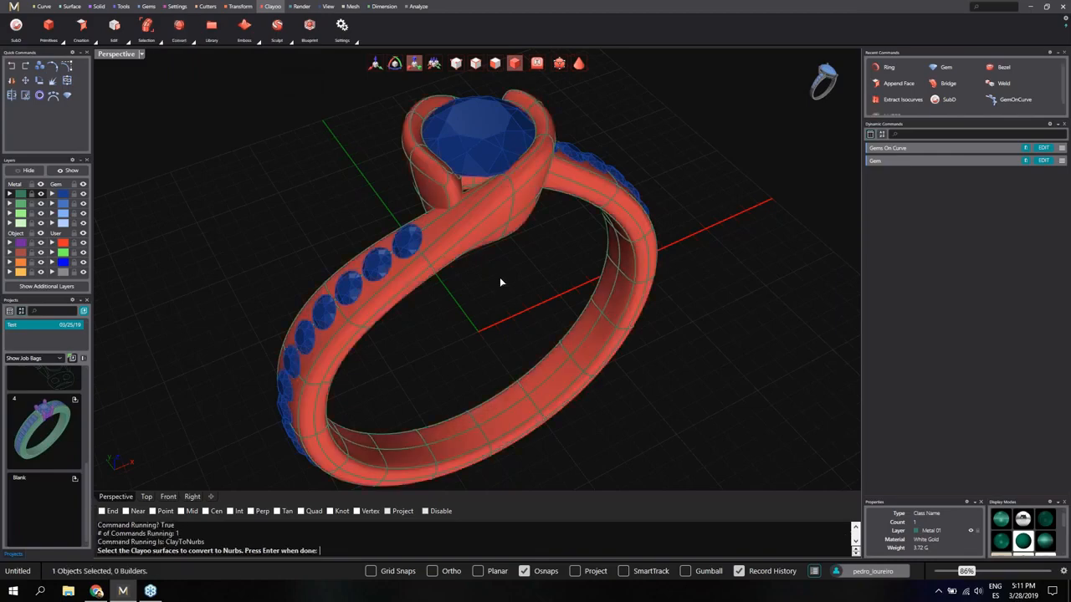
key(Return)
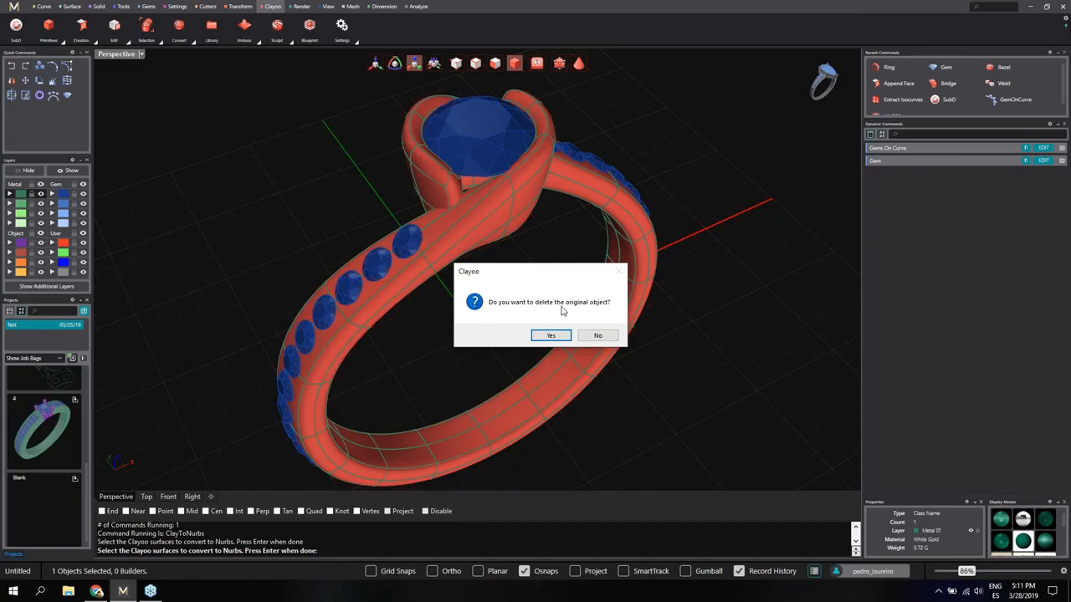
click(595, 338)
click(597, 337)
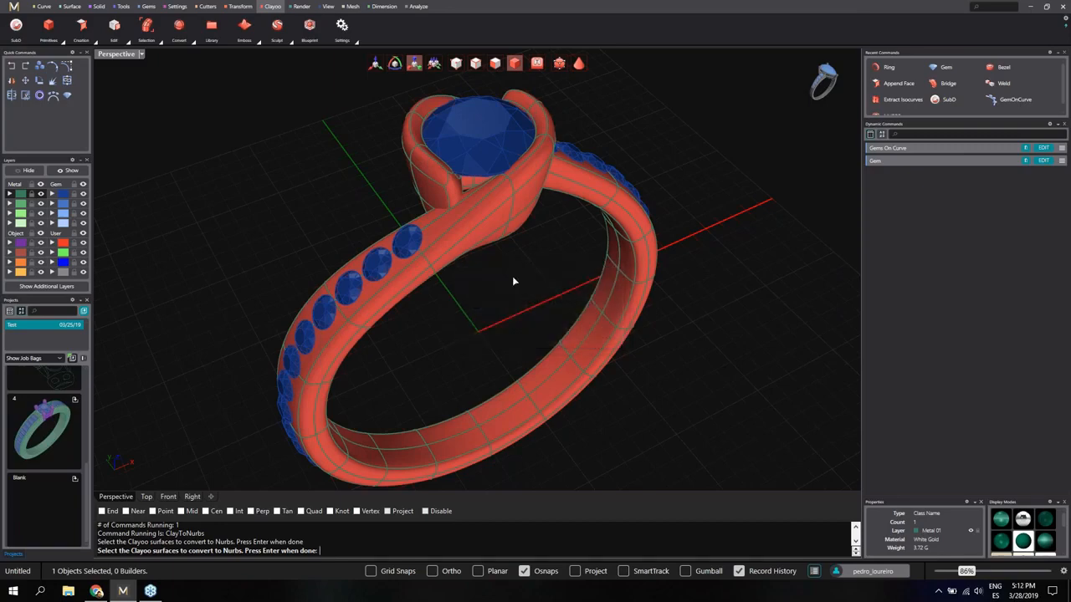
key(Return)
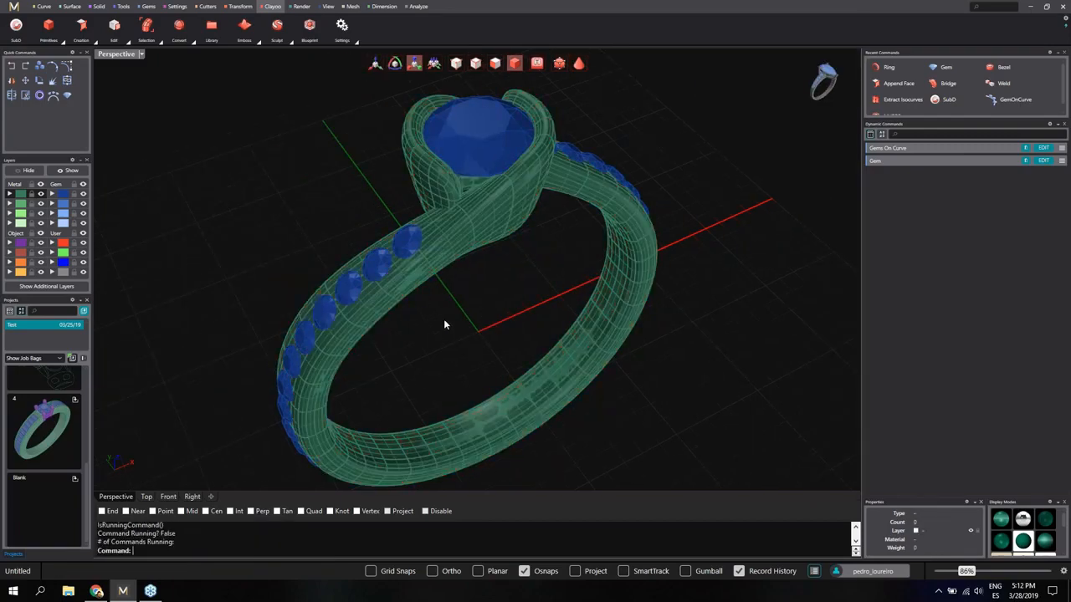
Hide the original SubD ring, keep the converted NURBS ring in view, and clear the selection
click(467, 278)
click(494, 285)
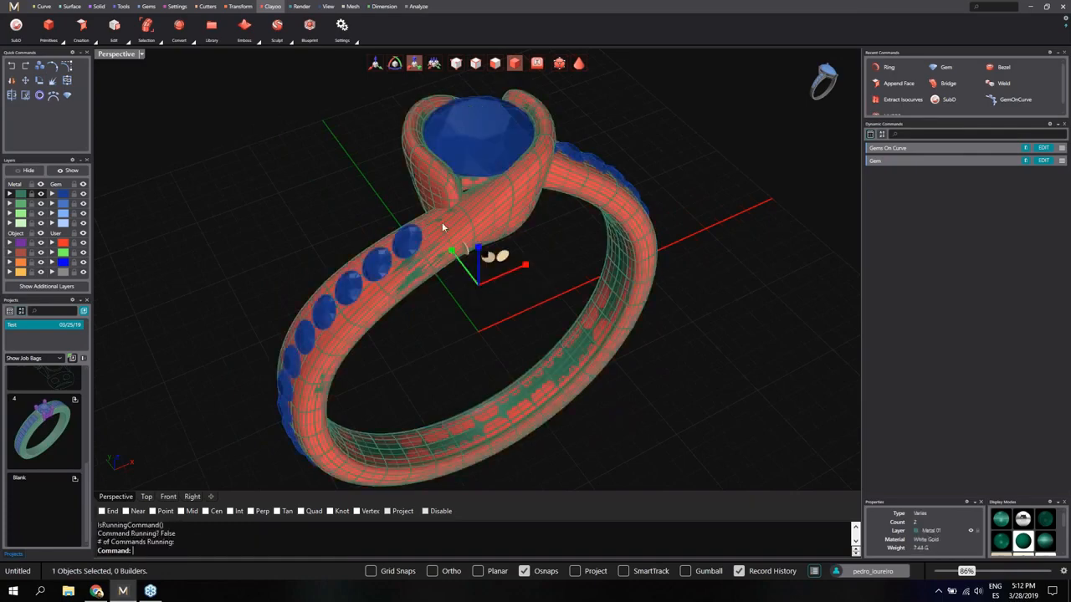
click(29, 171)
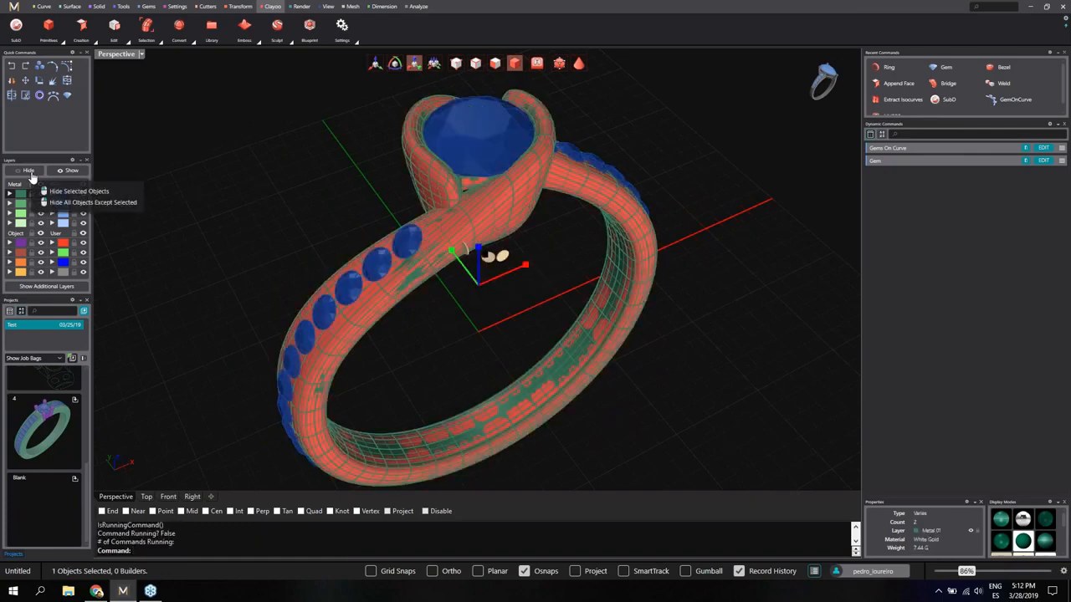
click(438, 244)
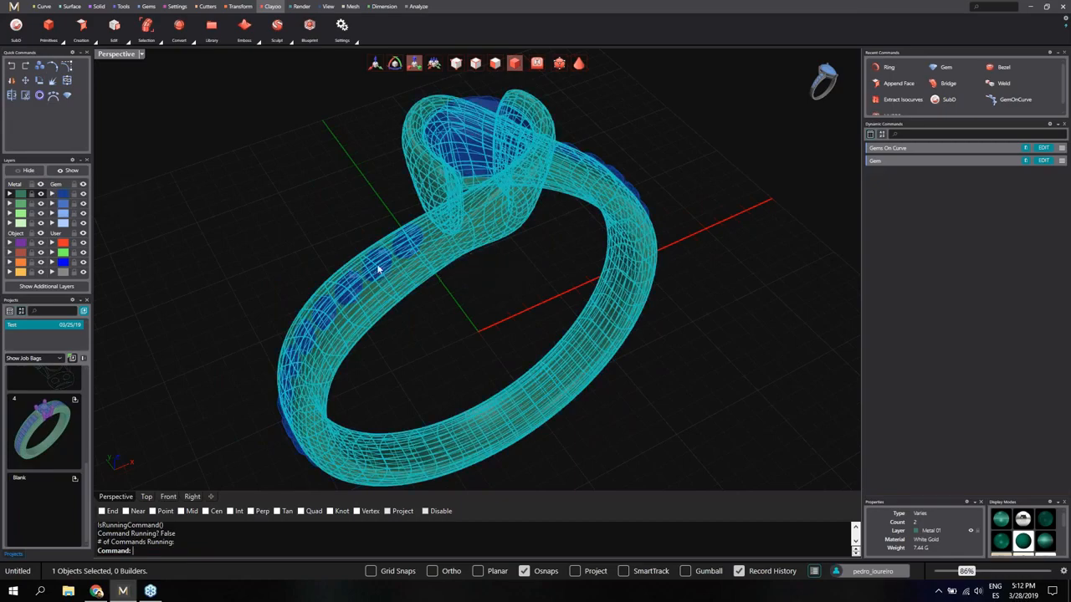
mouse_move(378, 269)
right_down()
mouse_move(404, 290)
mouse_move(423, 248)
mouse_move(399, 267)
right_up()
click(491, 294)
right_drag(491, 294, 408, 257)
Place prongs on the band's gem row with Prong Placer and enlarge their diameter to 0.59 mm
click(405, 252)
click(468, 292)
scroll(351, 208, down, 3)
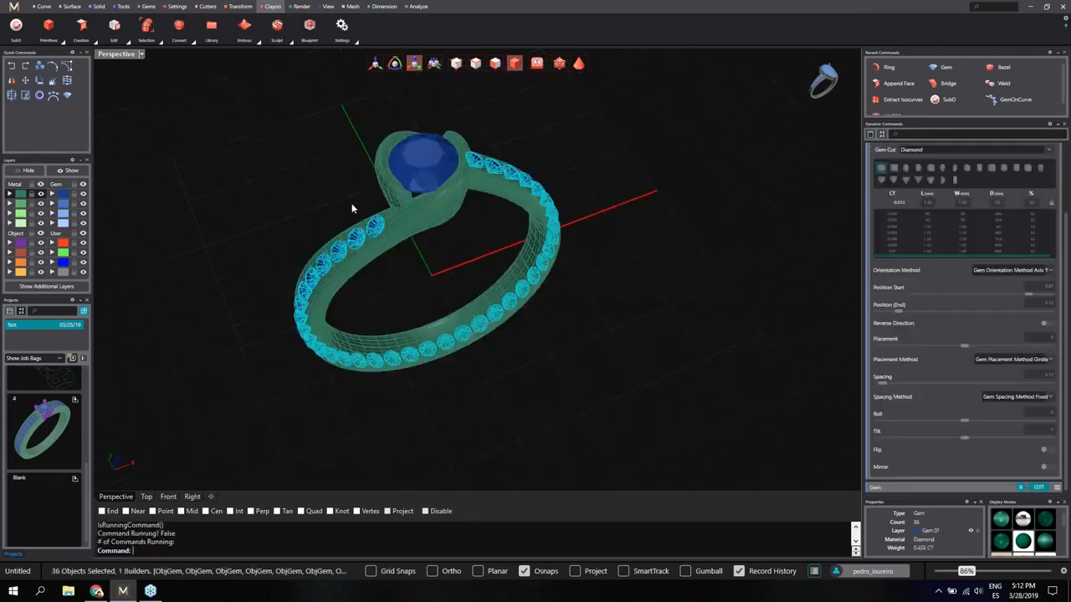
click(177, 6)
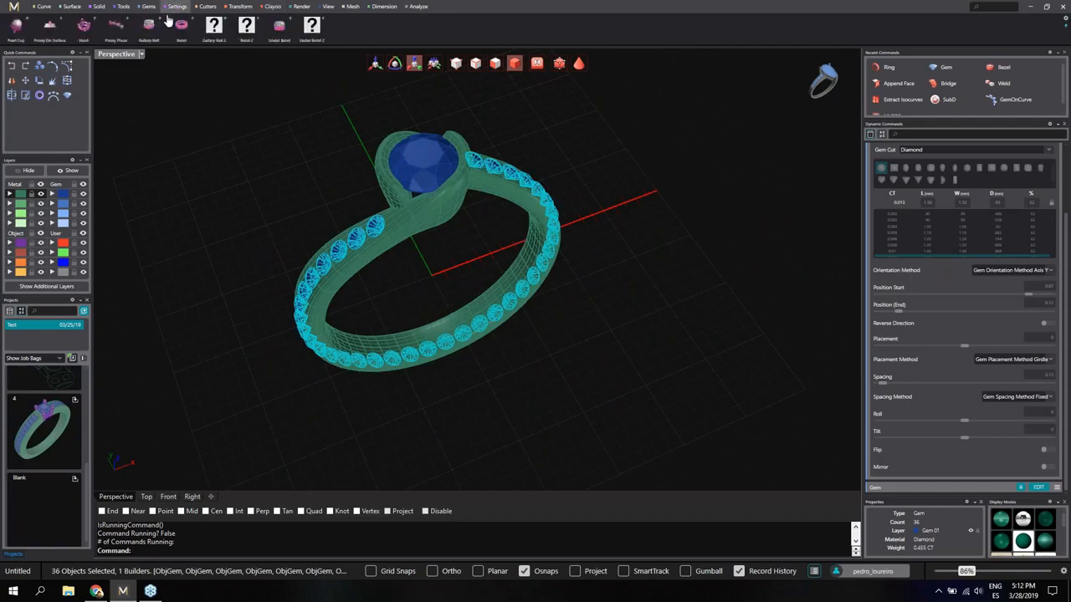
click(117, 32)
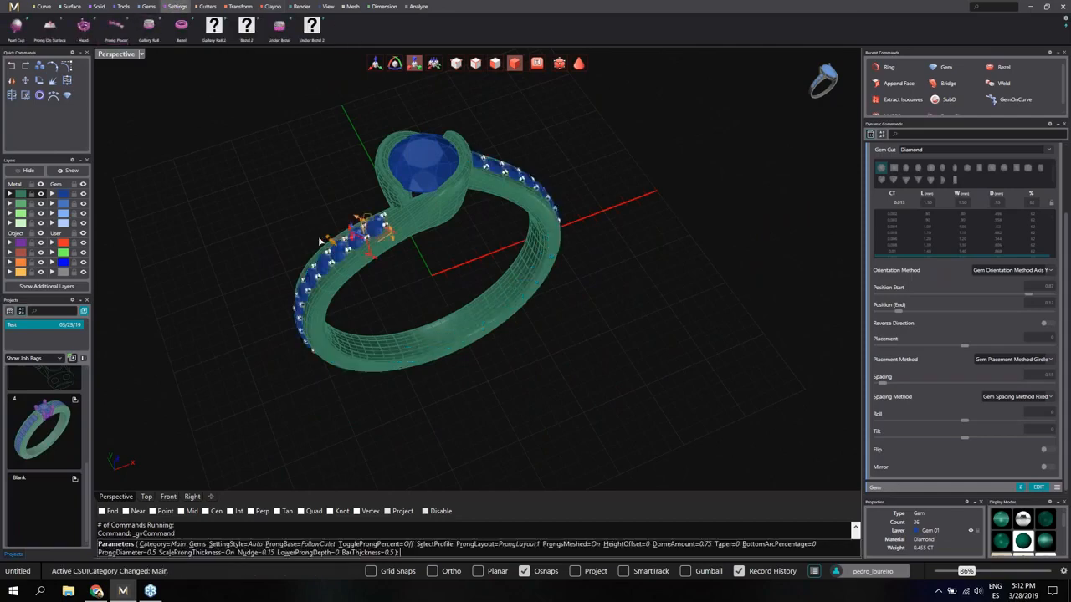
scroll(441, 241, up, 8)
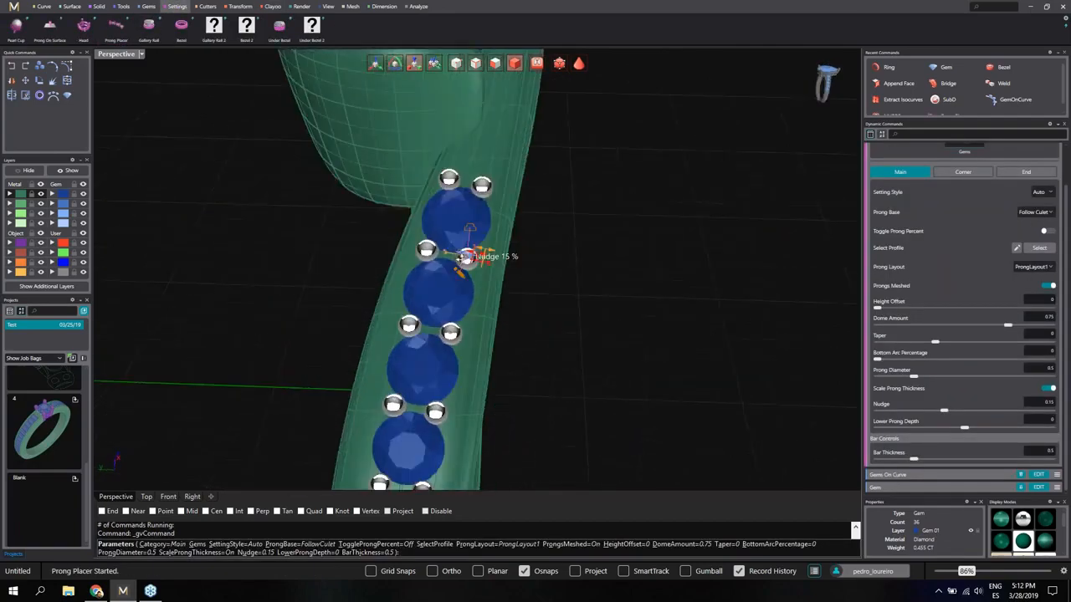
scroll(553, 311, up, 2)
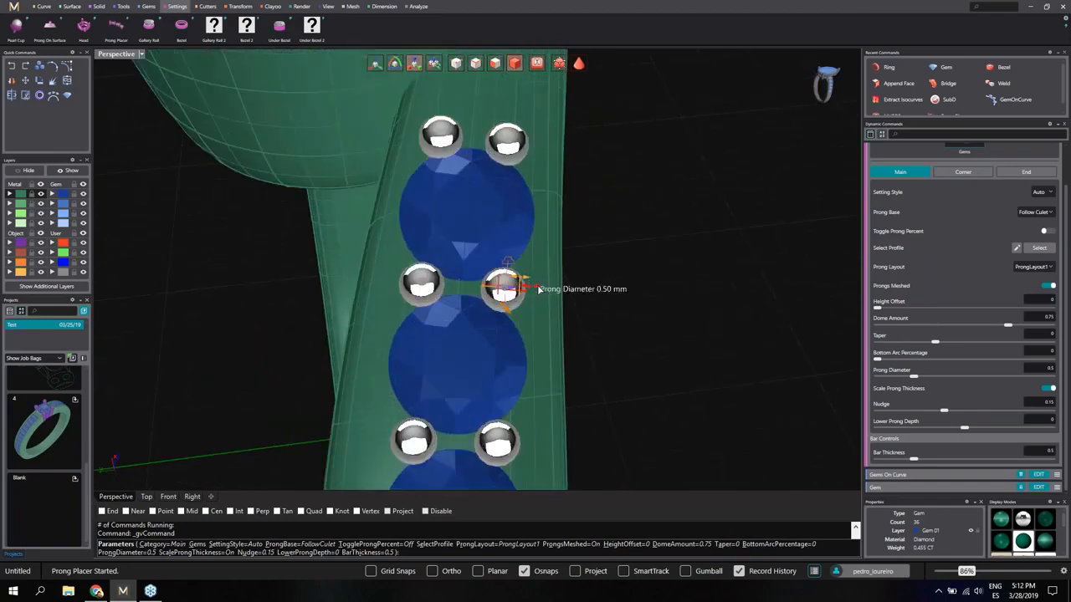
drag(539, 289, 542, 290)
Raise the prongs' height offset to 0.15 mm and accept the prongs
right_drag(541, 290, 598, 272)
scroll(512, 313, down, 6)
right_drag(514, 314, 605, 241)
scroll(658, 94, up, 8)
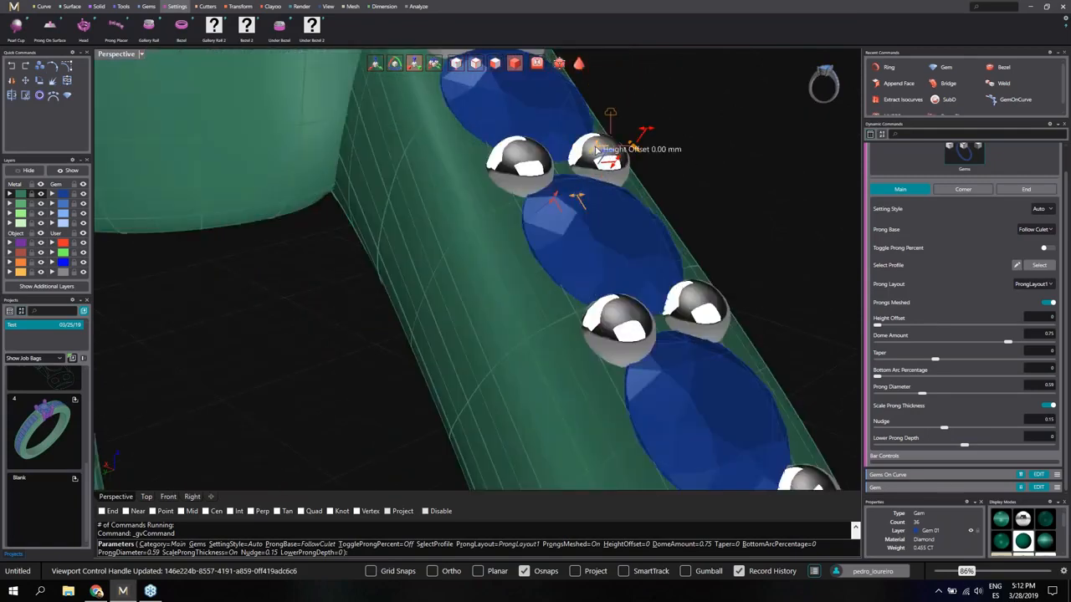
drag(596, 150, 611, 151)
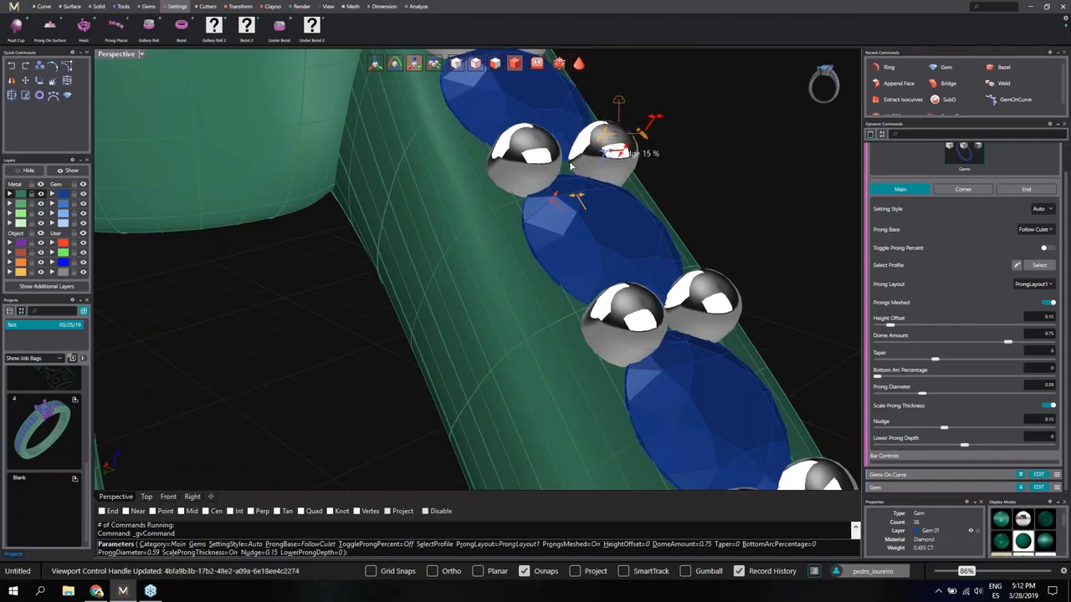
scroll(585, 157, down, 6)
right_drag(559, 219, 479, 256)
scroll(478, 258, down, 8)
right_drag(622, 284, 351, 261)
scroll(428, 260, down, 2)
scroll(478, 300, up, 2)
scroll(477, 298, up, 4)
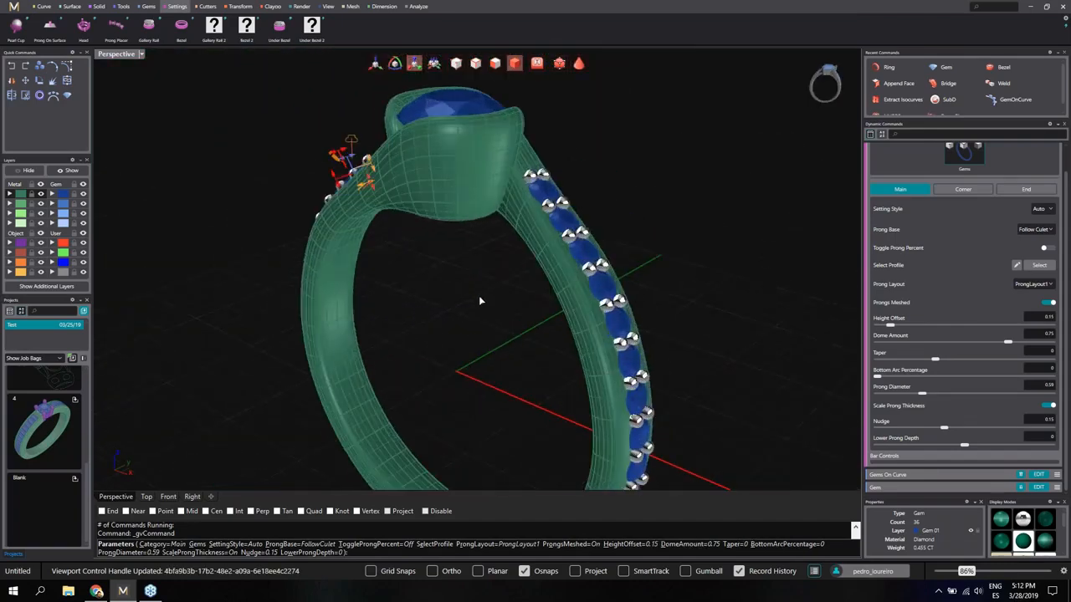
right_click(478, 298)
Generate gem cutters for the whole gem row along the band with Gem Cutter
scroll(522, 247, down, 2)
right_drag(521, 244, 607, 216)
scroll(606, 210, up, 10)
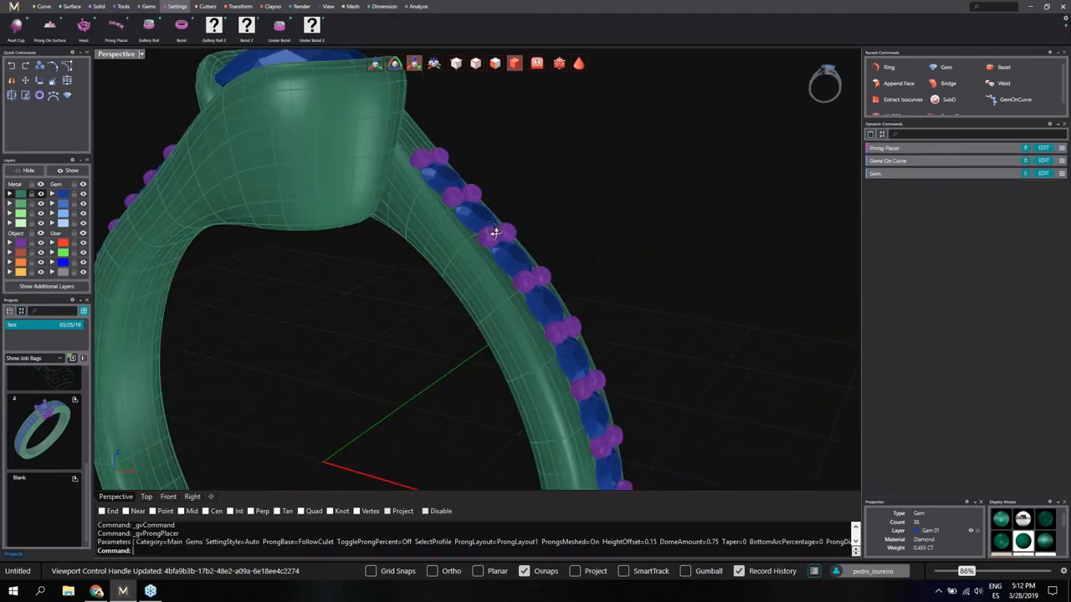
click(464, 237)
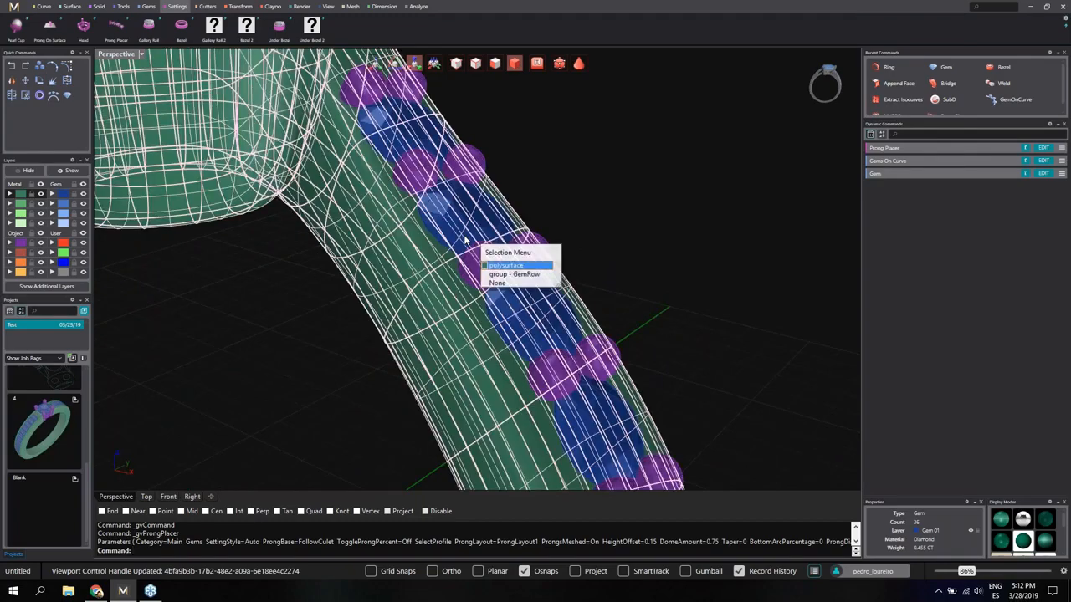
click(516, 275)
scroll(528, 238, down, 10)
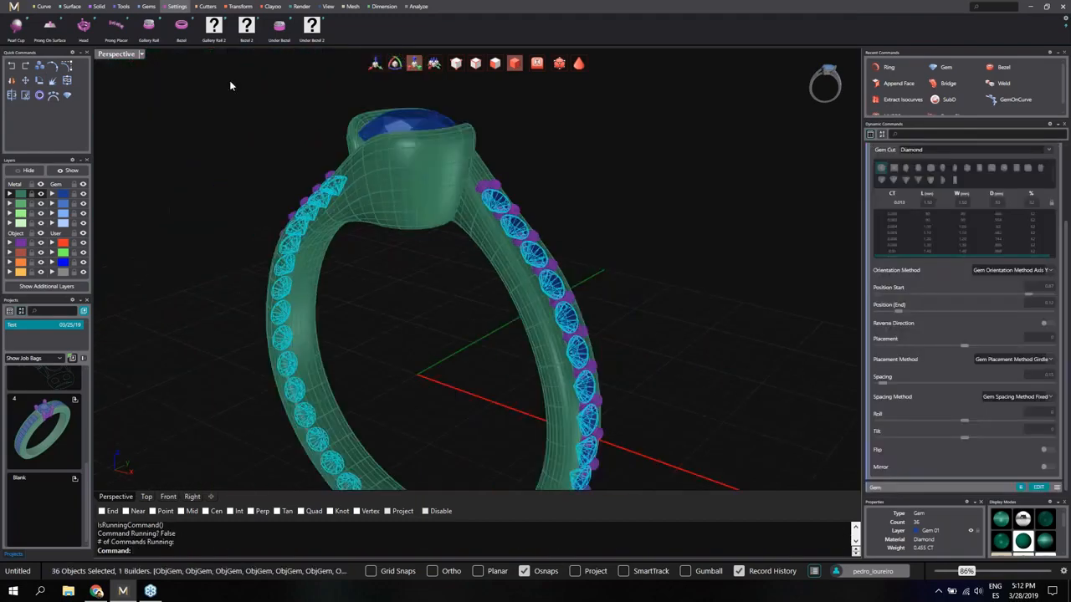
click(202, 6)
click(123, 25)
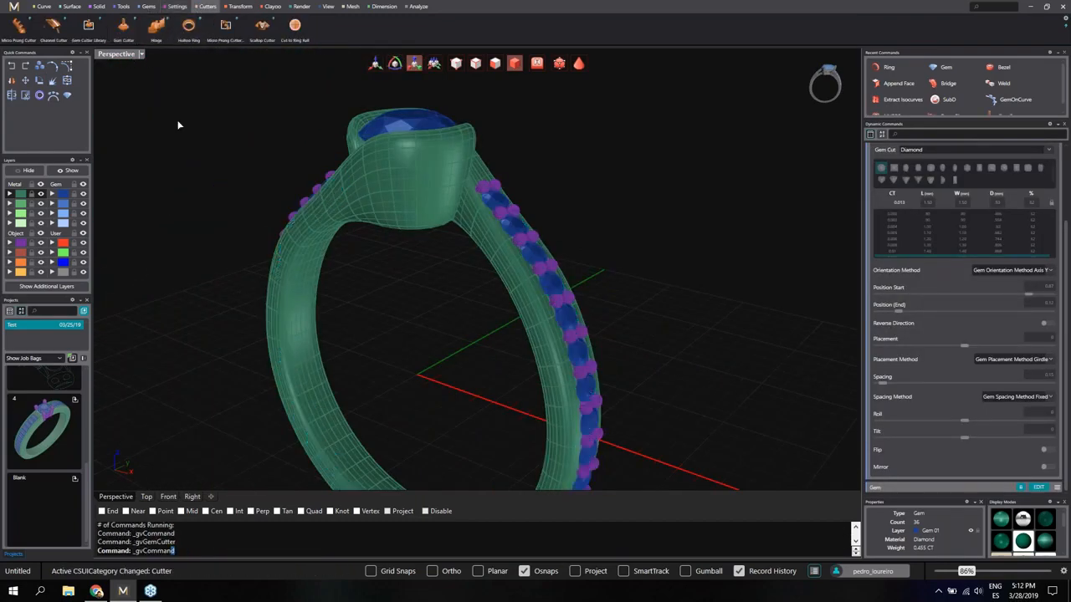
Shorten the gem cutters to a top length of 0.85 mm and a bottom length of -2.2 mm
right_drag(449, 280, 535, 242)
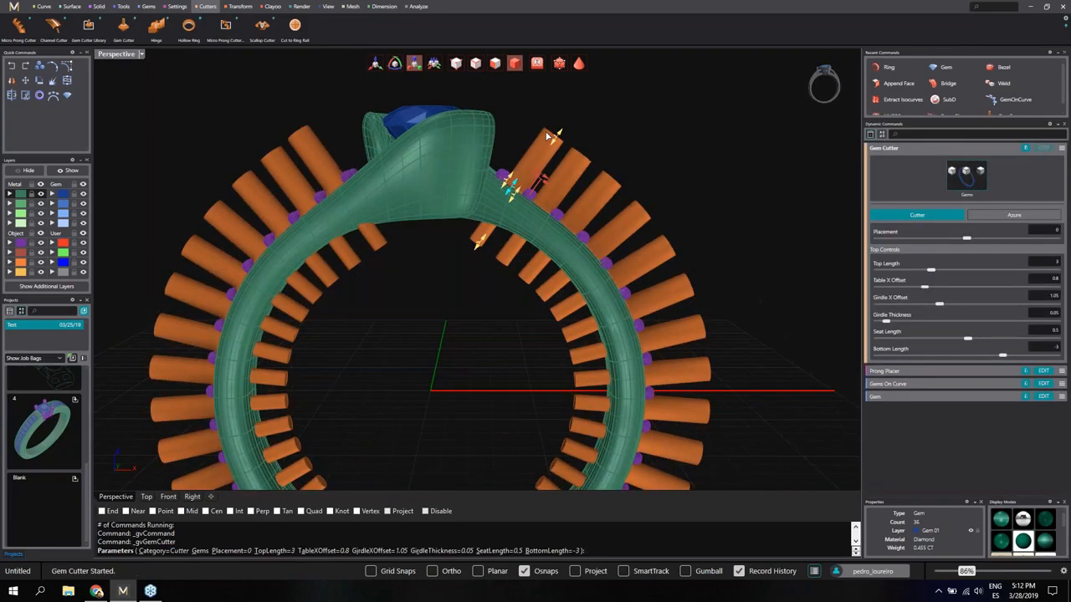
drag(547, 151, 512, 182)
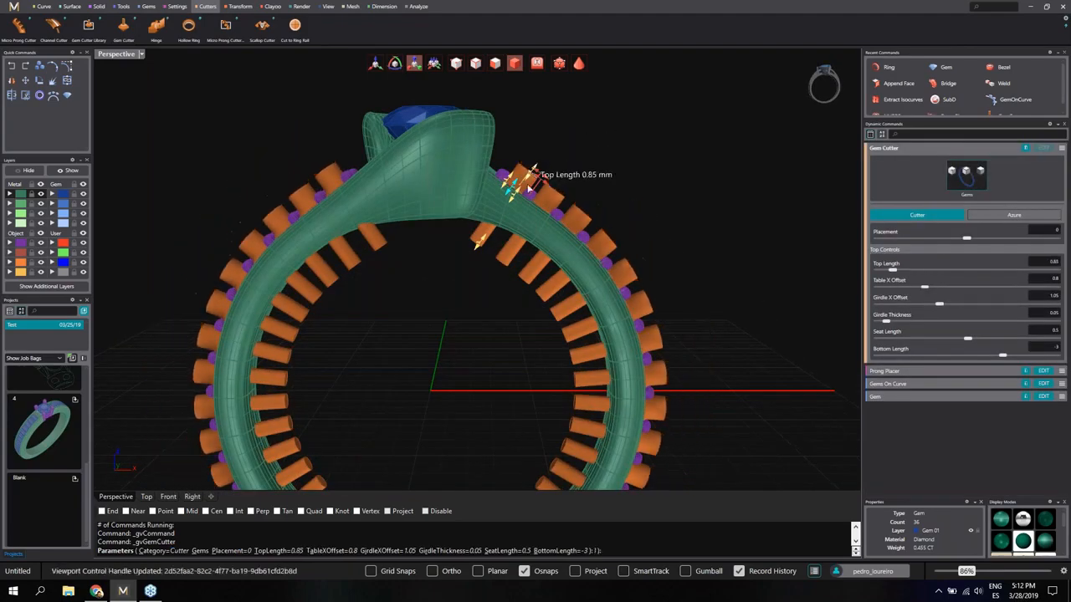
scroll(512, 182, up, 5)
drag(447, 259, 466, 215)
Examine from several angles how the gem cutters pass through the band all around the ring
scroll(473, 224, down, 8)
right_drag(433, 288, 375, 313)
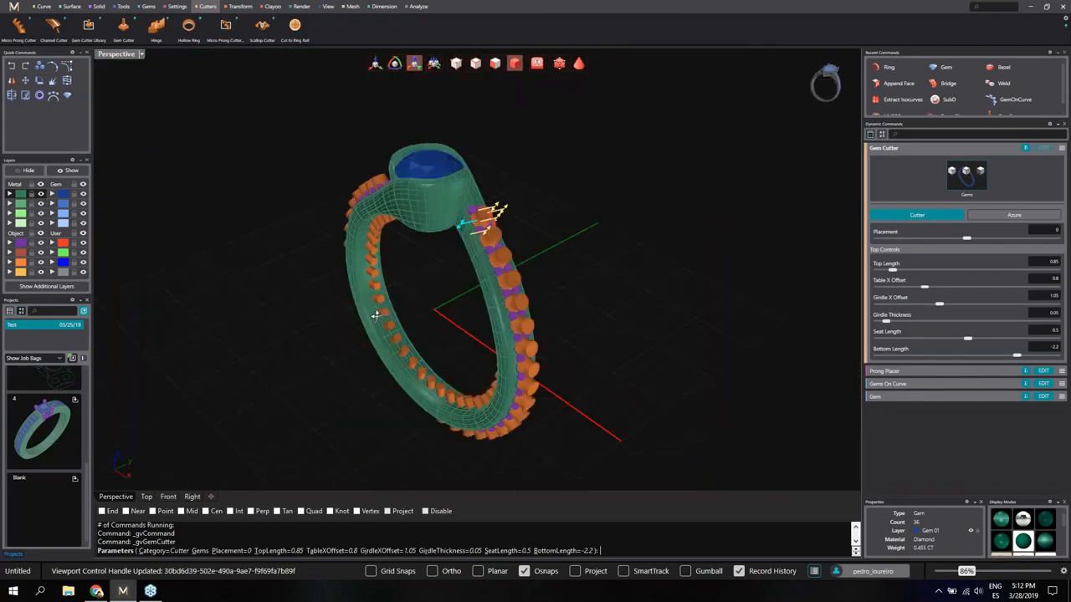
scroll(407, 376, up, 5)
right_drag(407, 376, 441, 151)
scroll(552, 301, down, 3)
right_drag(552, 301, 473, 306)
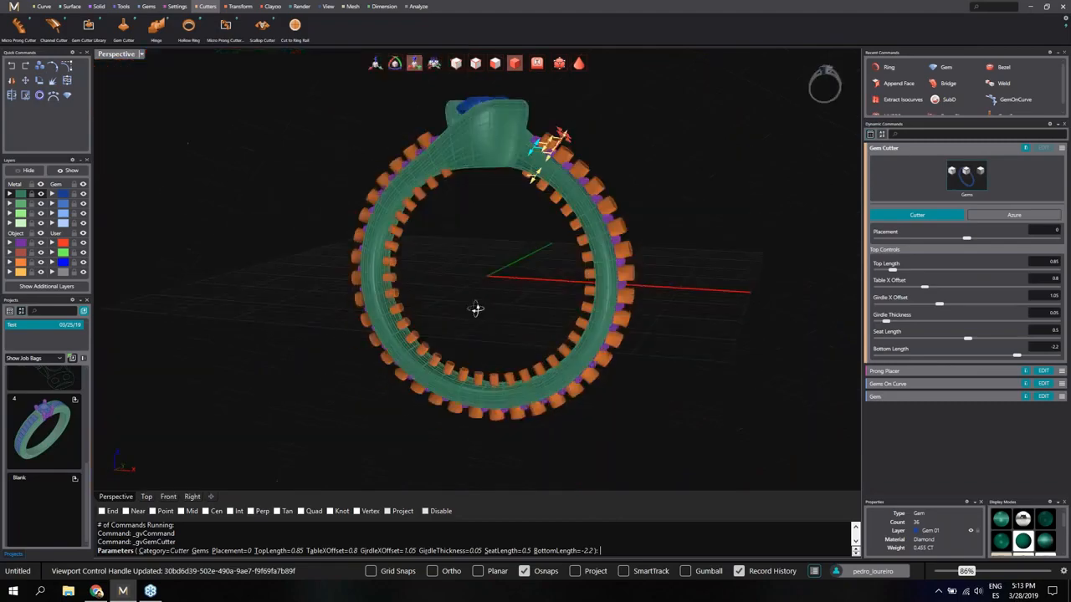
scroll(399, 203, up, 3)
scroll(399, 203, up, 5)
right_drag(399, 203, 432, 270)
scroll(524, 219, down, 4)
scroll(524, 219, down, 3)
right_drag(524, 219, 469, 251)
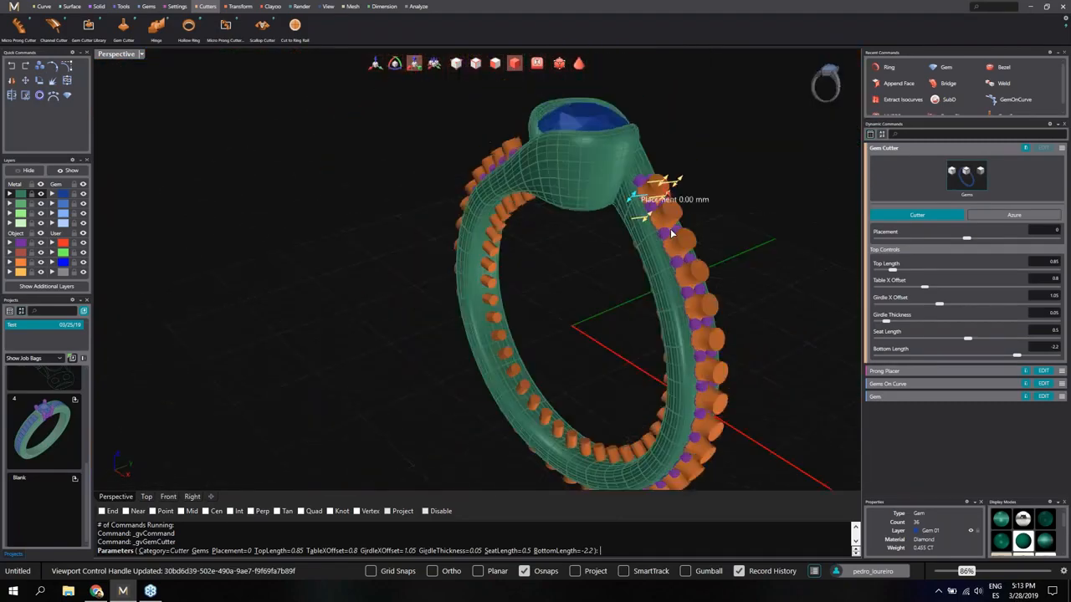
scroll(468, 251, up, 3)
scroll(471, 296, down, 5)
right_drag(531, 205, 643, 255)
scroll(643, 254, up, 4)
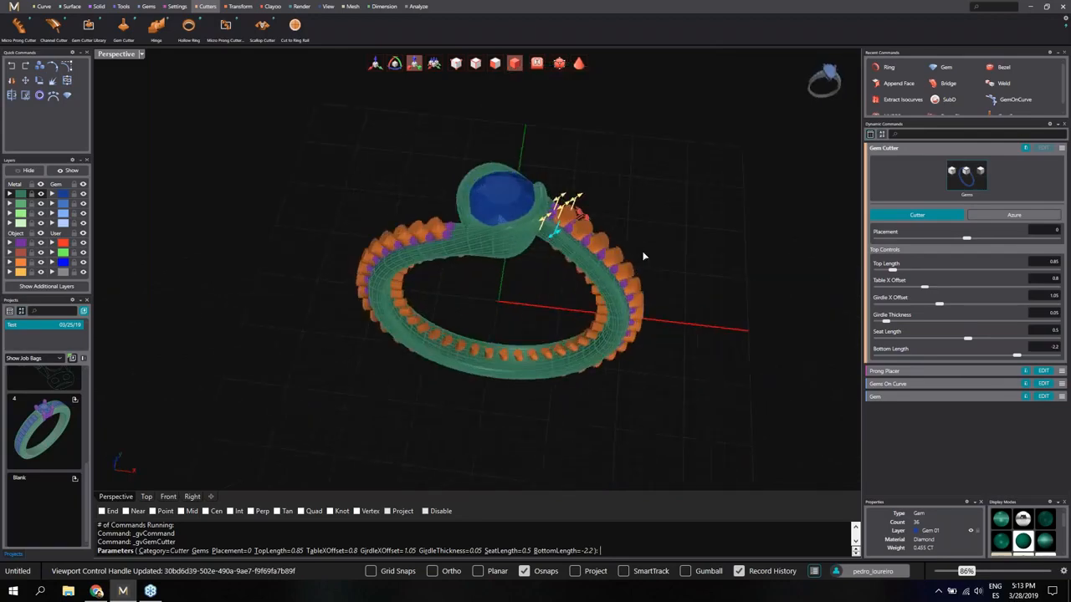
Accept the gem cutters along the band
key(Return)
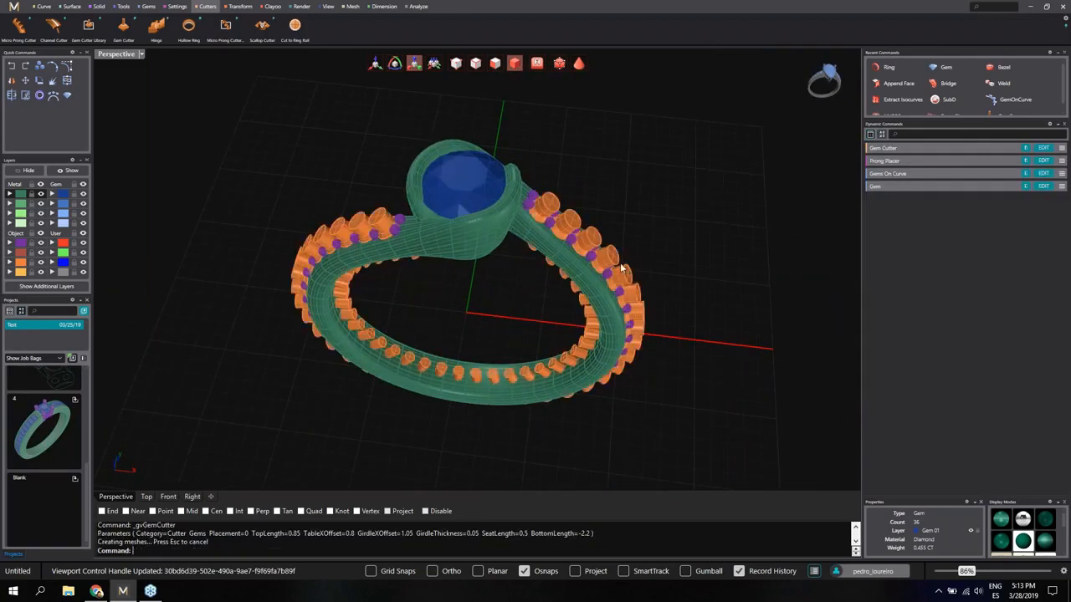
scroll(588, 282, up, 4)
right_drag(588, 283, 533, 258)
scroll(529, 258, down, 4)
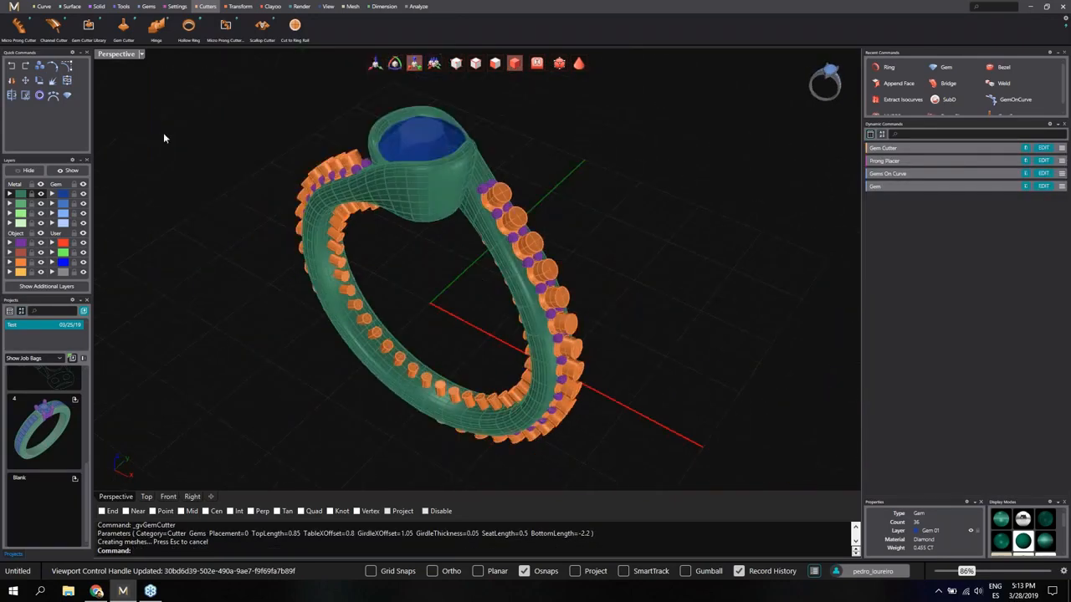
Subtract the gem cutters from the NURBS ring with a Boolean difference and inspect the holes inside the band
click(272, 6)
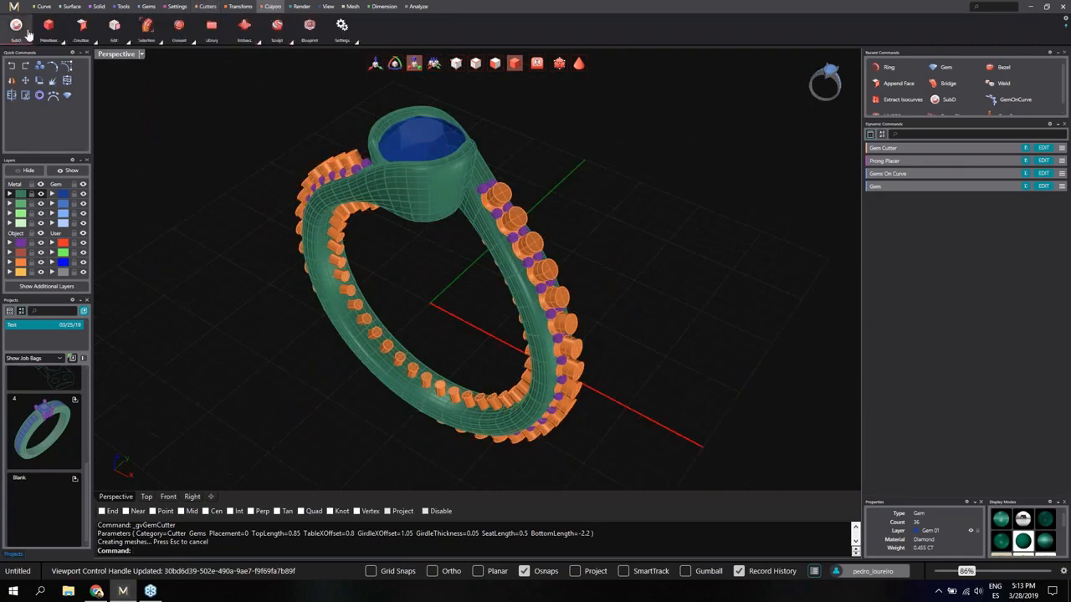
click(98, 6)
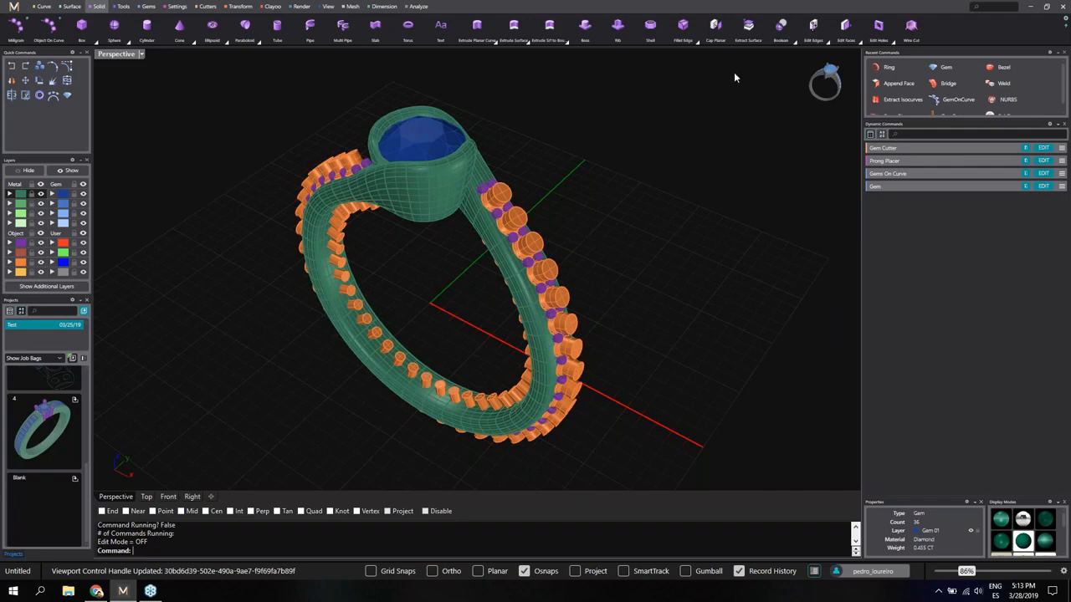
click(781, 27)
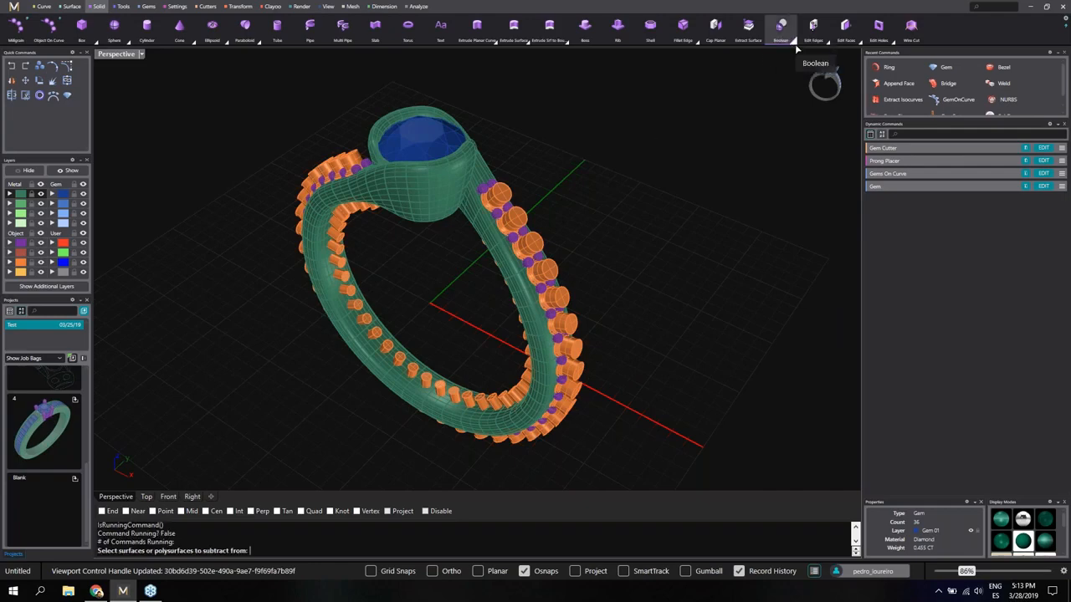
click(797, 39)
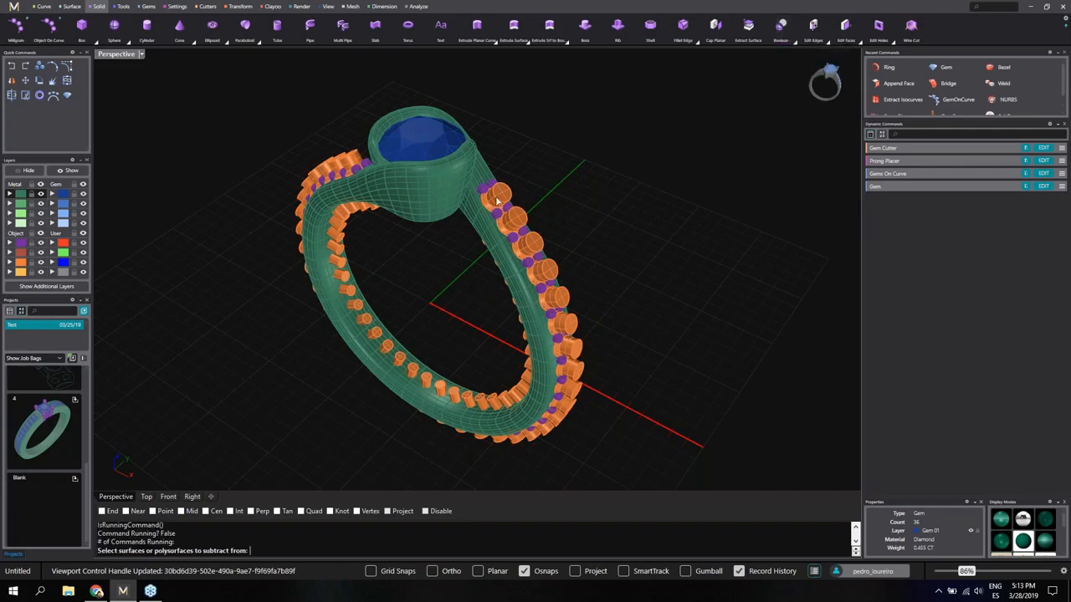
click(447, 213)
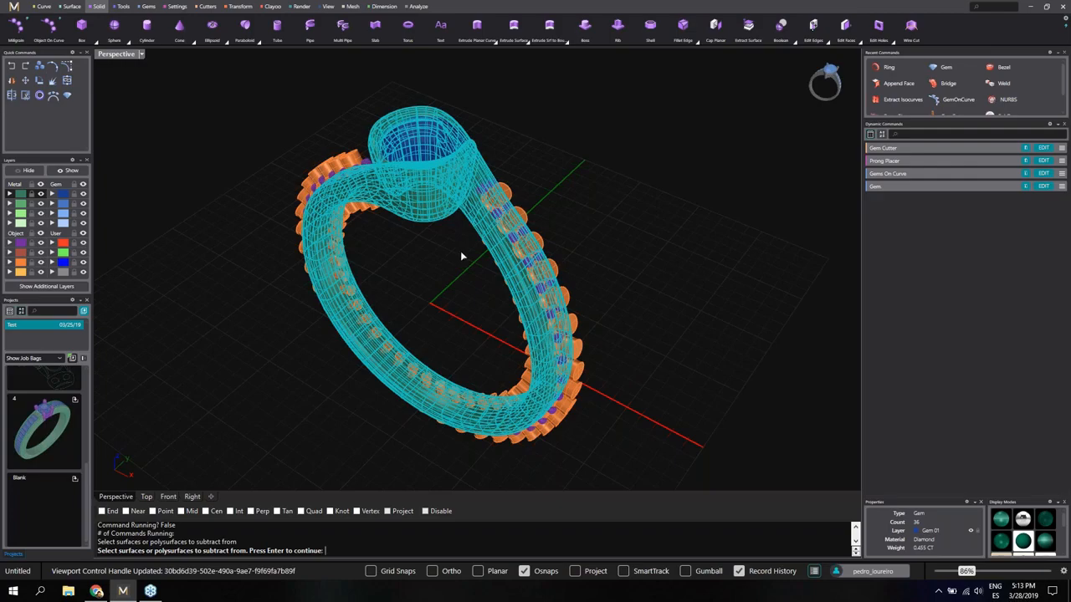
key(Return)
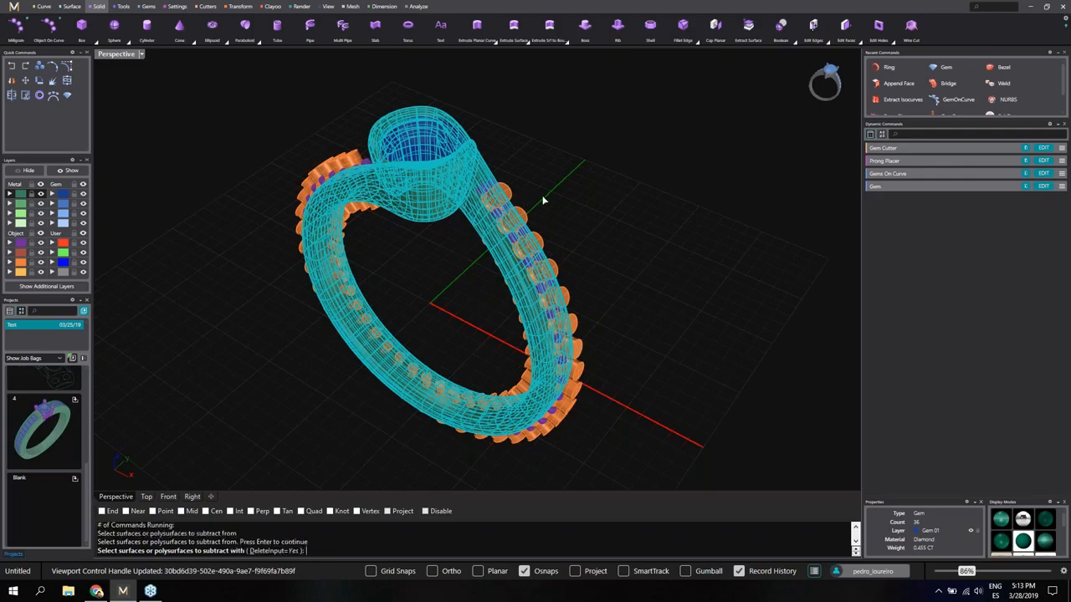
scroll(543, 201, up, 5)
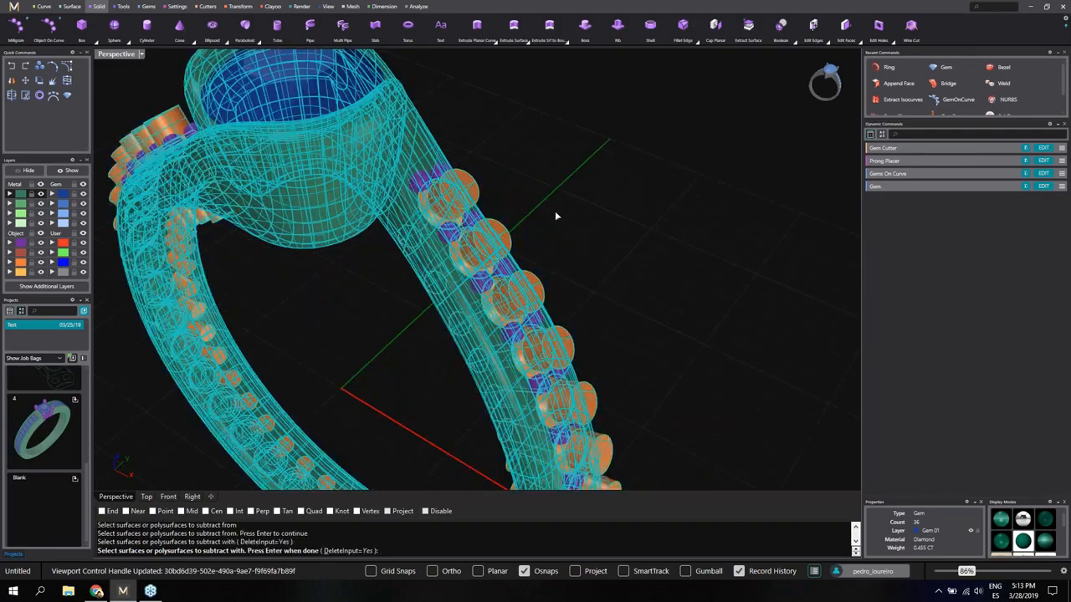
key(Return)
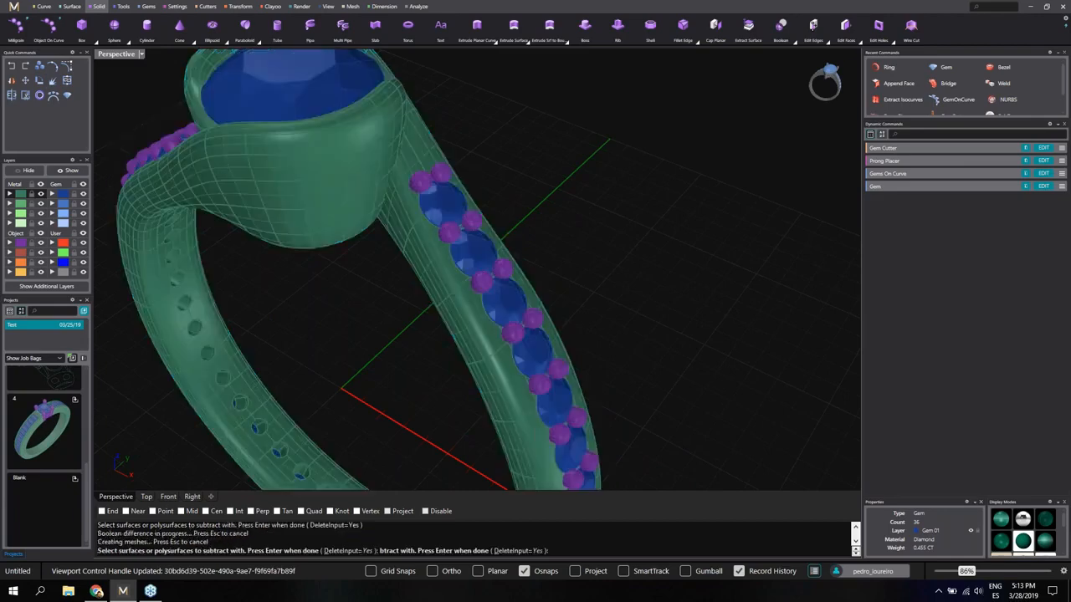
scroll(470, 244, down, 5)
right_drag(459, 251, 403, 270)
scroll(312, 327, up, 5)
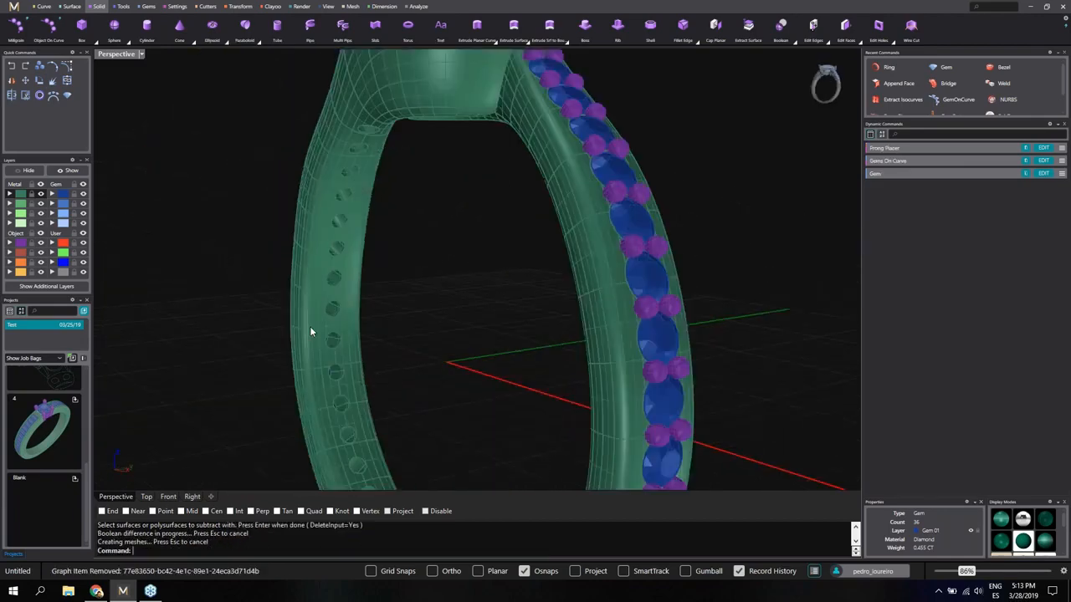
scroll(310, 328, up, 4)
right_drag(310, 328, 322, 246)
scroll(322, 246, down, 7)
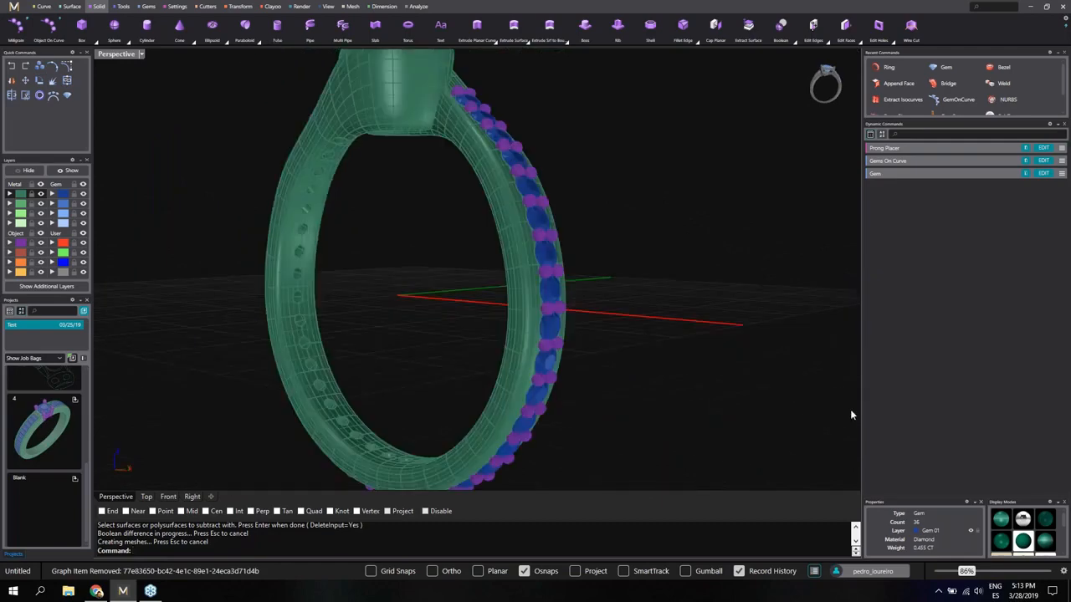
Switch the viewport to the realistic metal-and-diamond display mode and examine the whole ring from several angles
click(1022, 520)
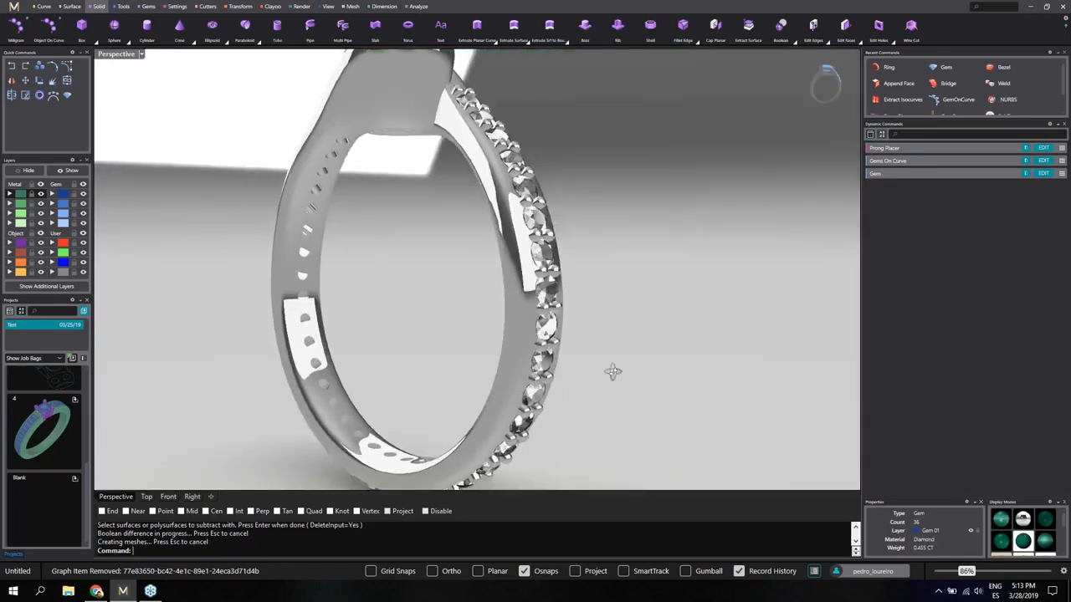
right_drag(612, 372, 364, 282)
scroll(604, 407, down, 4)
scroll(326, 216, up, 4)
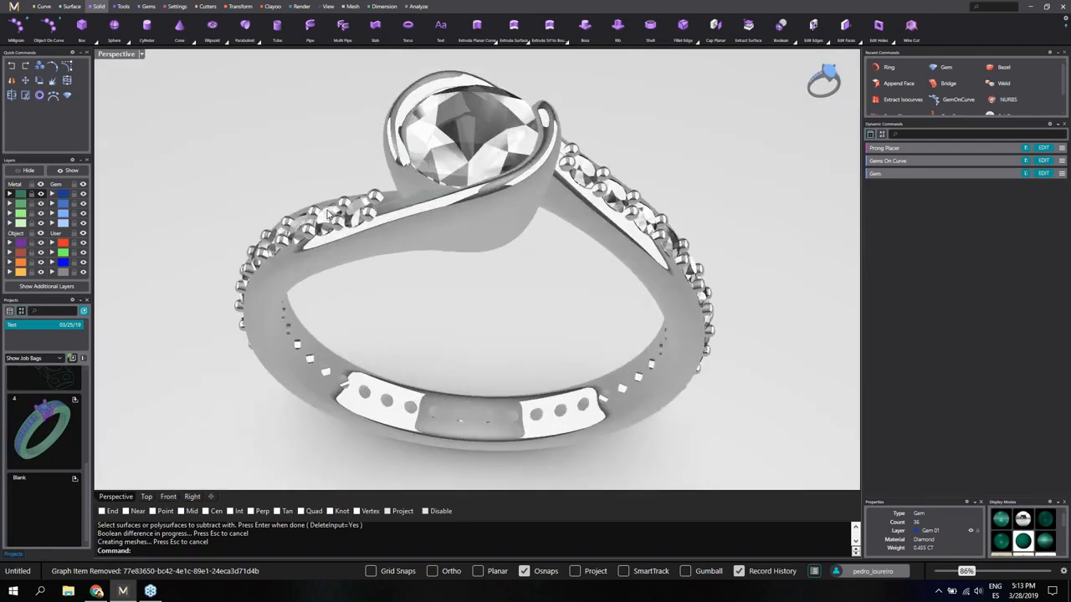
right_drag(327, 215, 469, 268)
scroll(475, 240, down, 4)
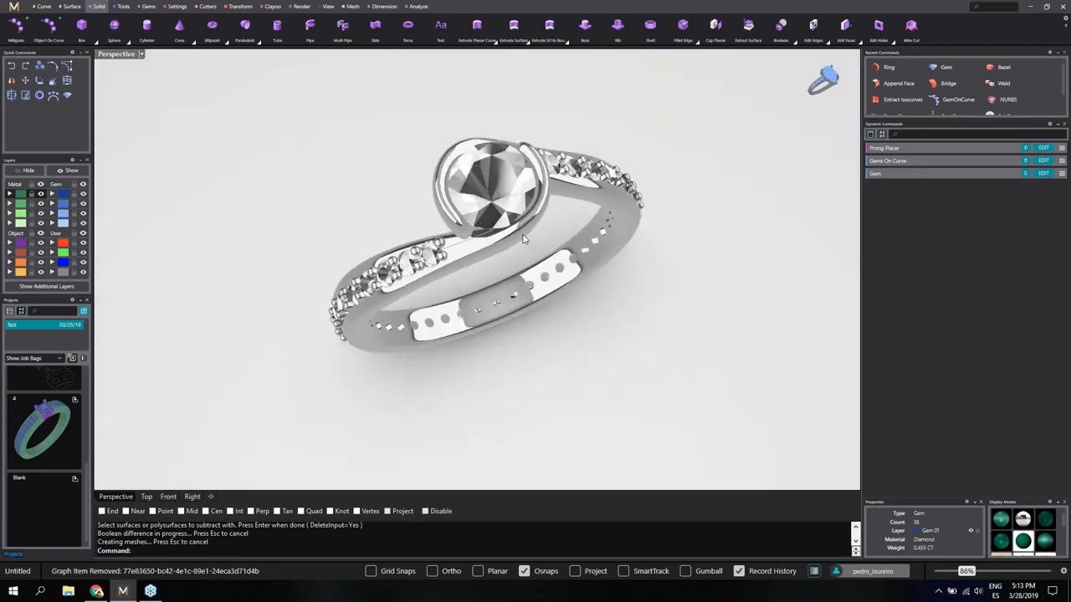
scroll(478, 221, up, 4)
right_drag(524, 239, 387, 256)
scroll(402, 251, down, 4)
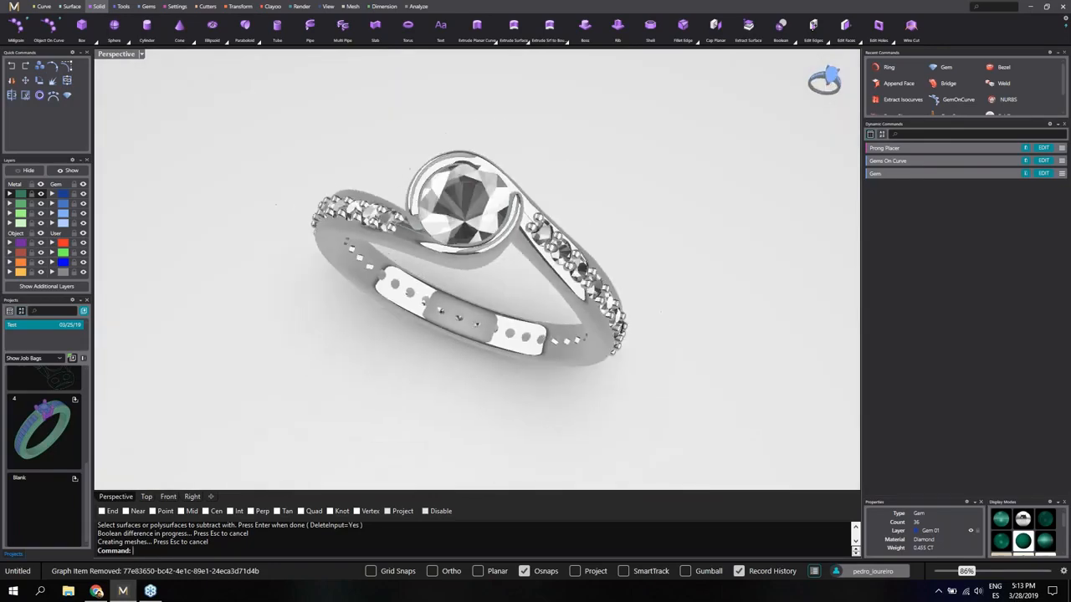
right_drag(444, 284, 459, 310)
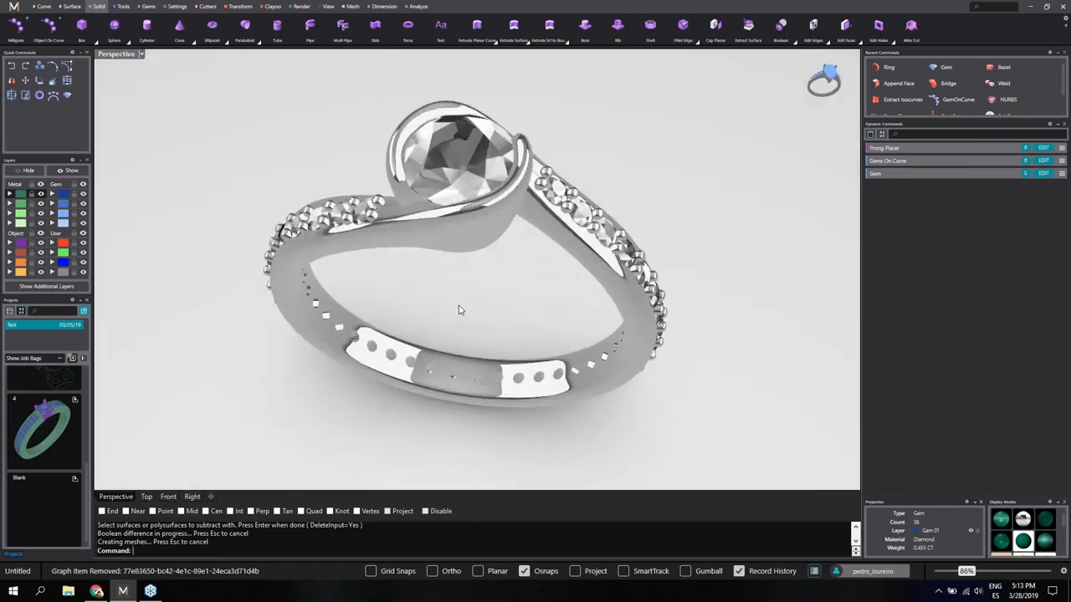